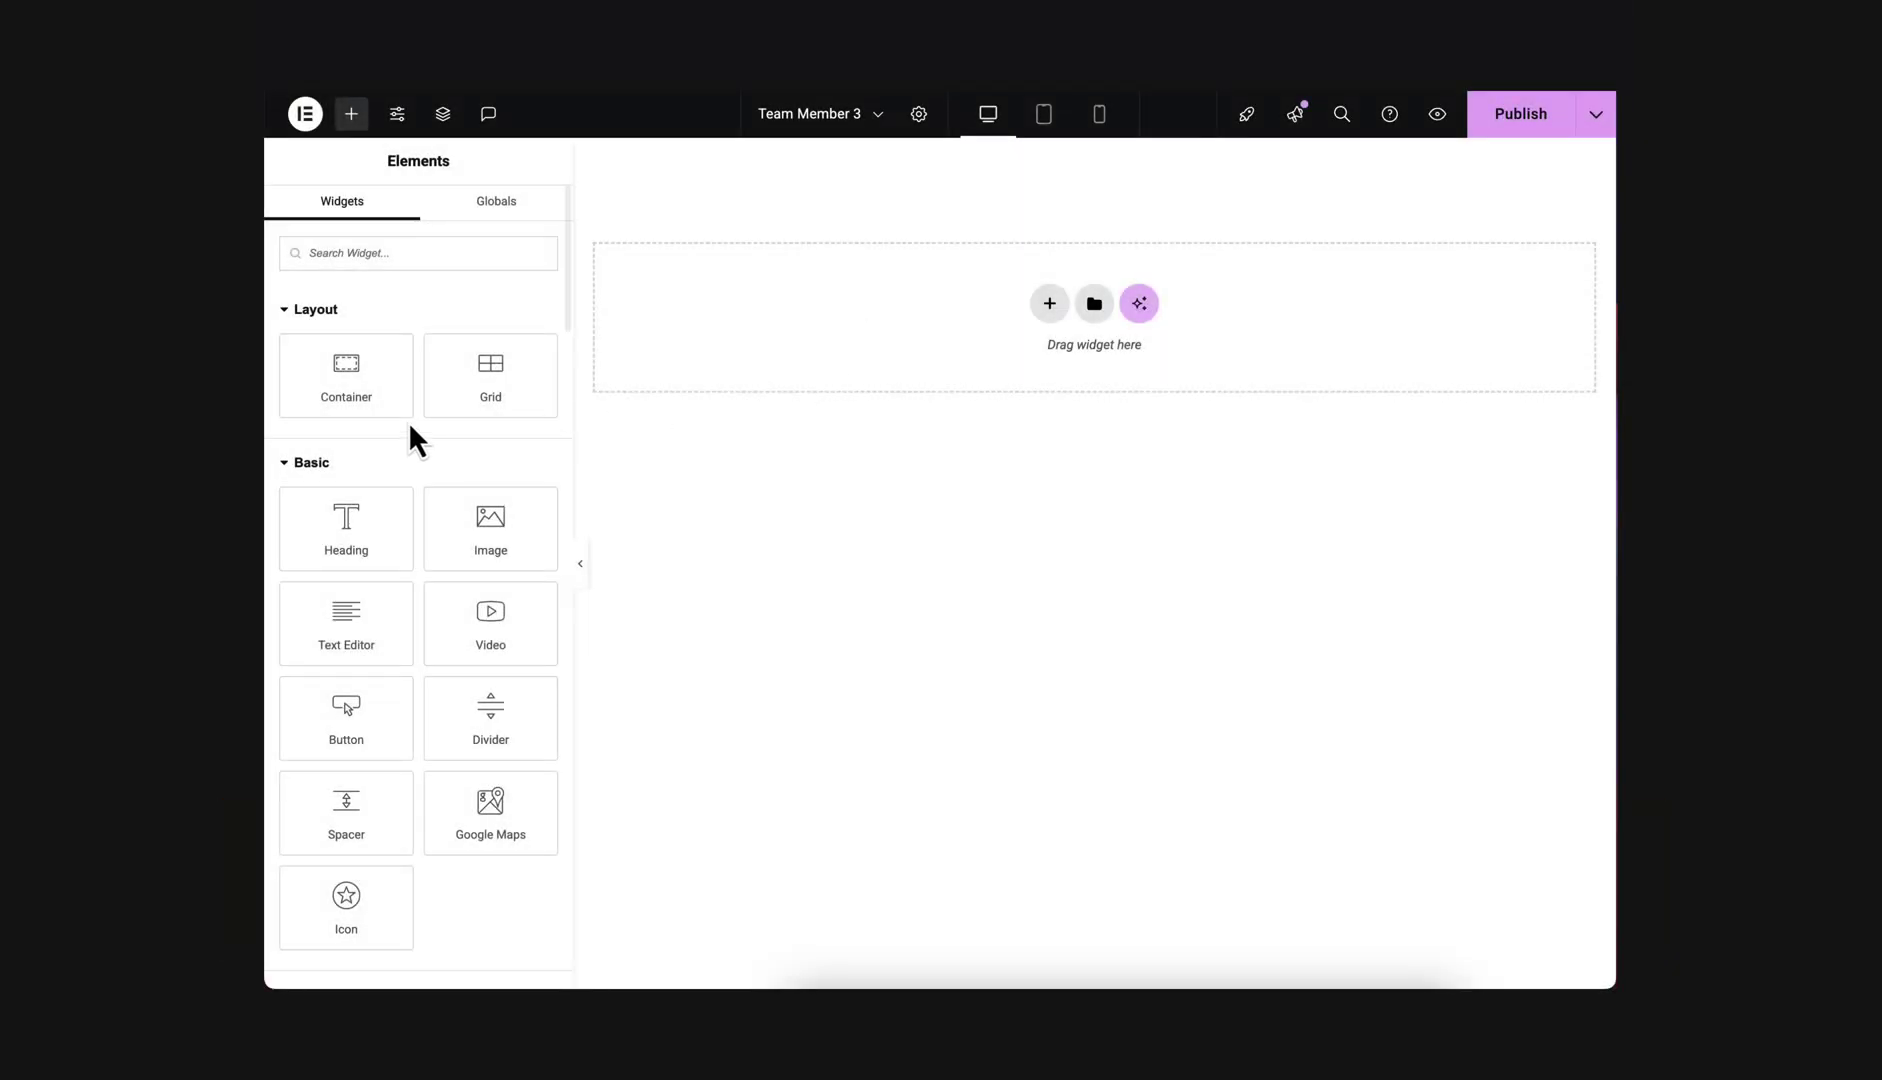
Add a full-width container with 100vh minimum height, centred content, 0 gaps and hidden overflow.
left_click_drag(344, 370, 781, 335)
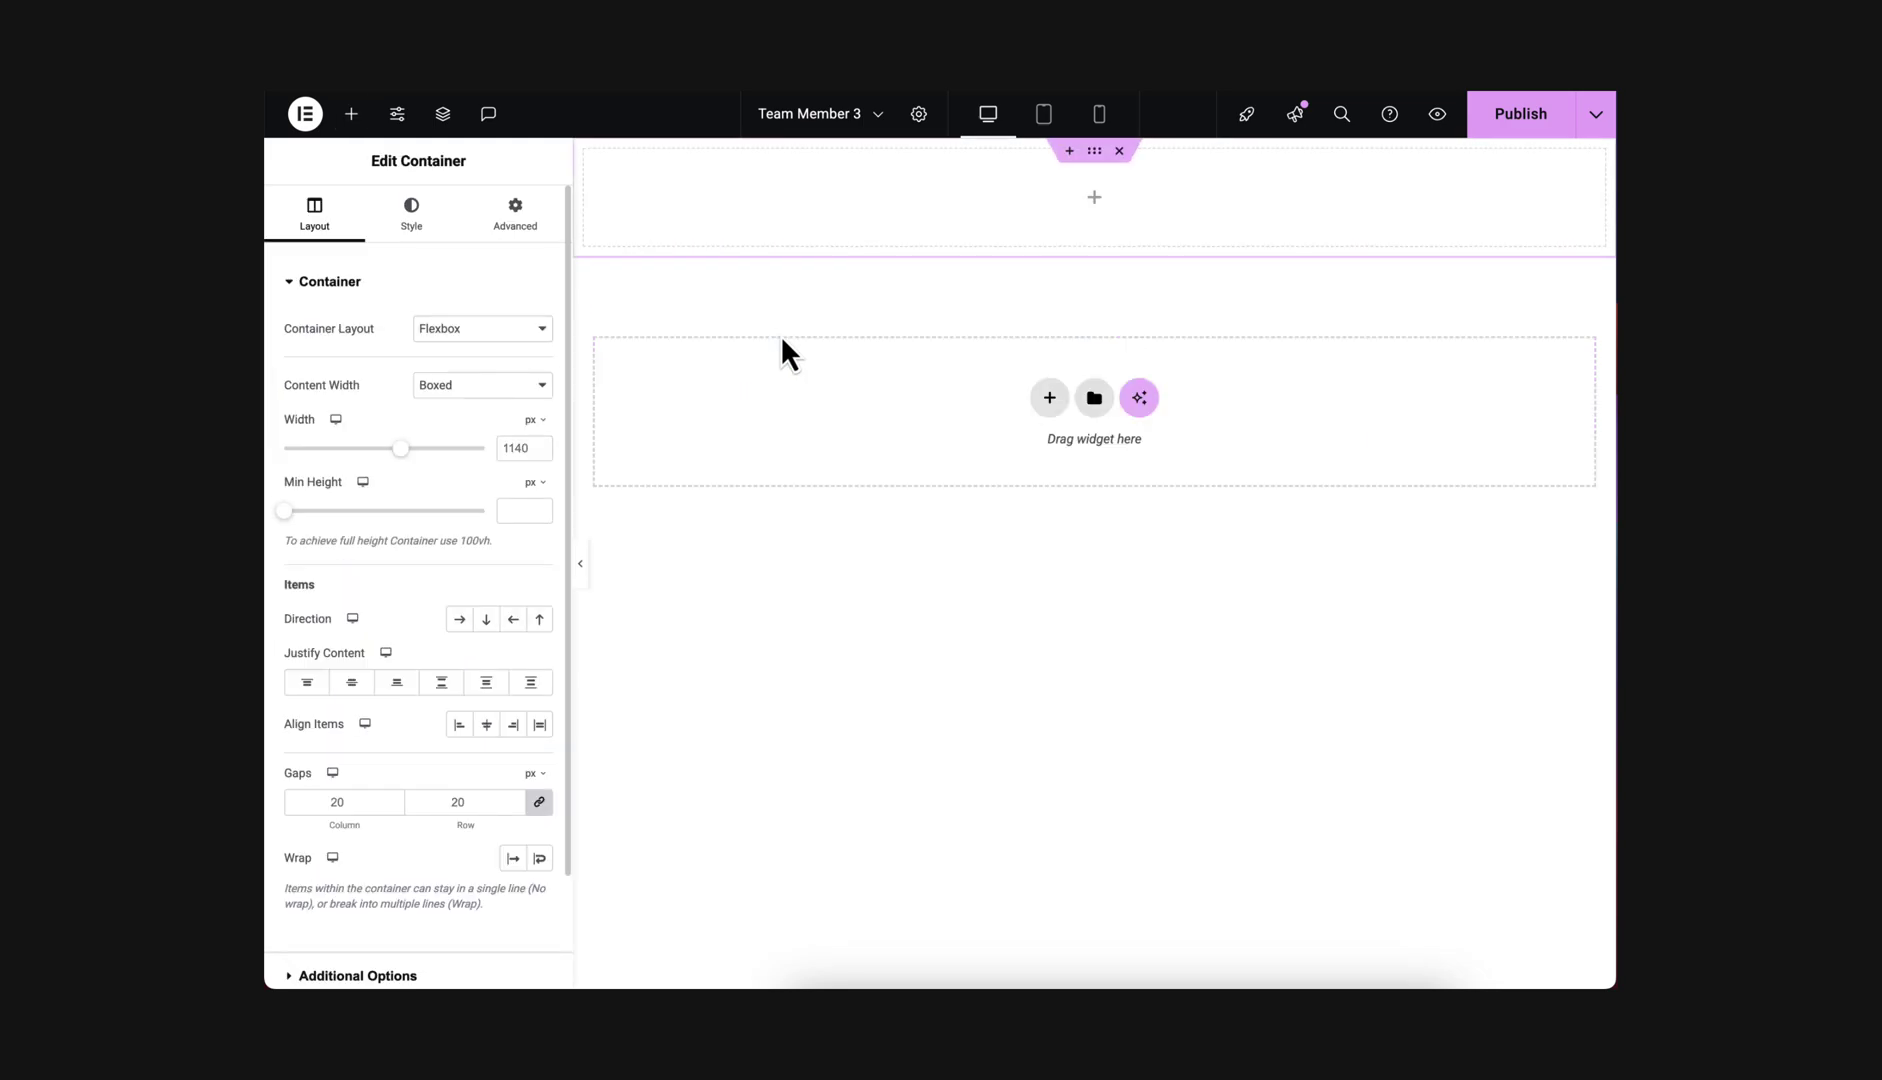
left_click(490, 387)
left_click(520, 417)
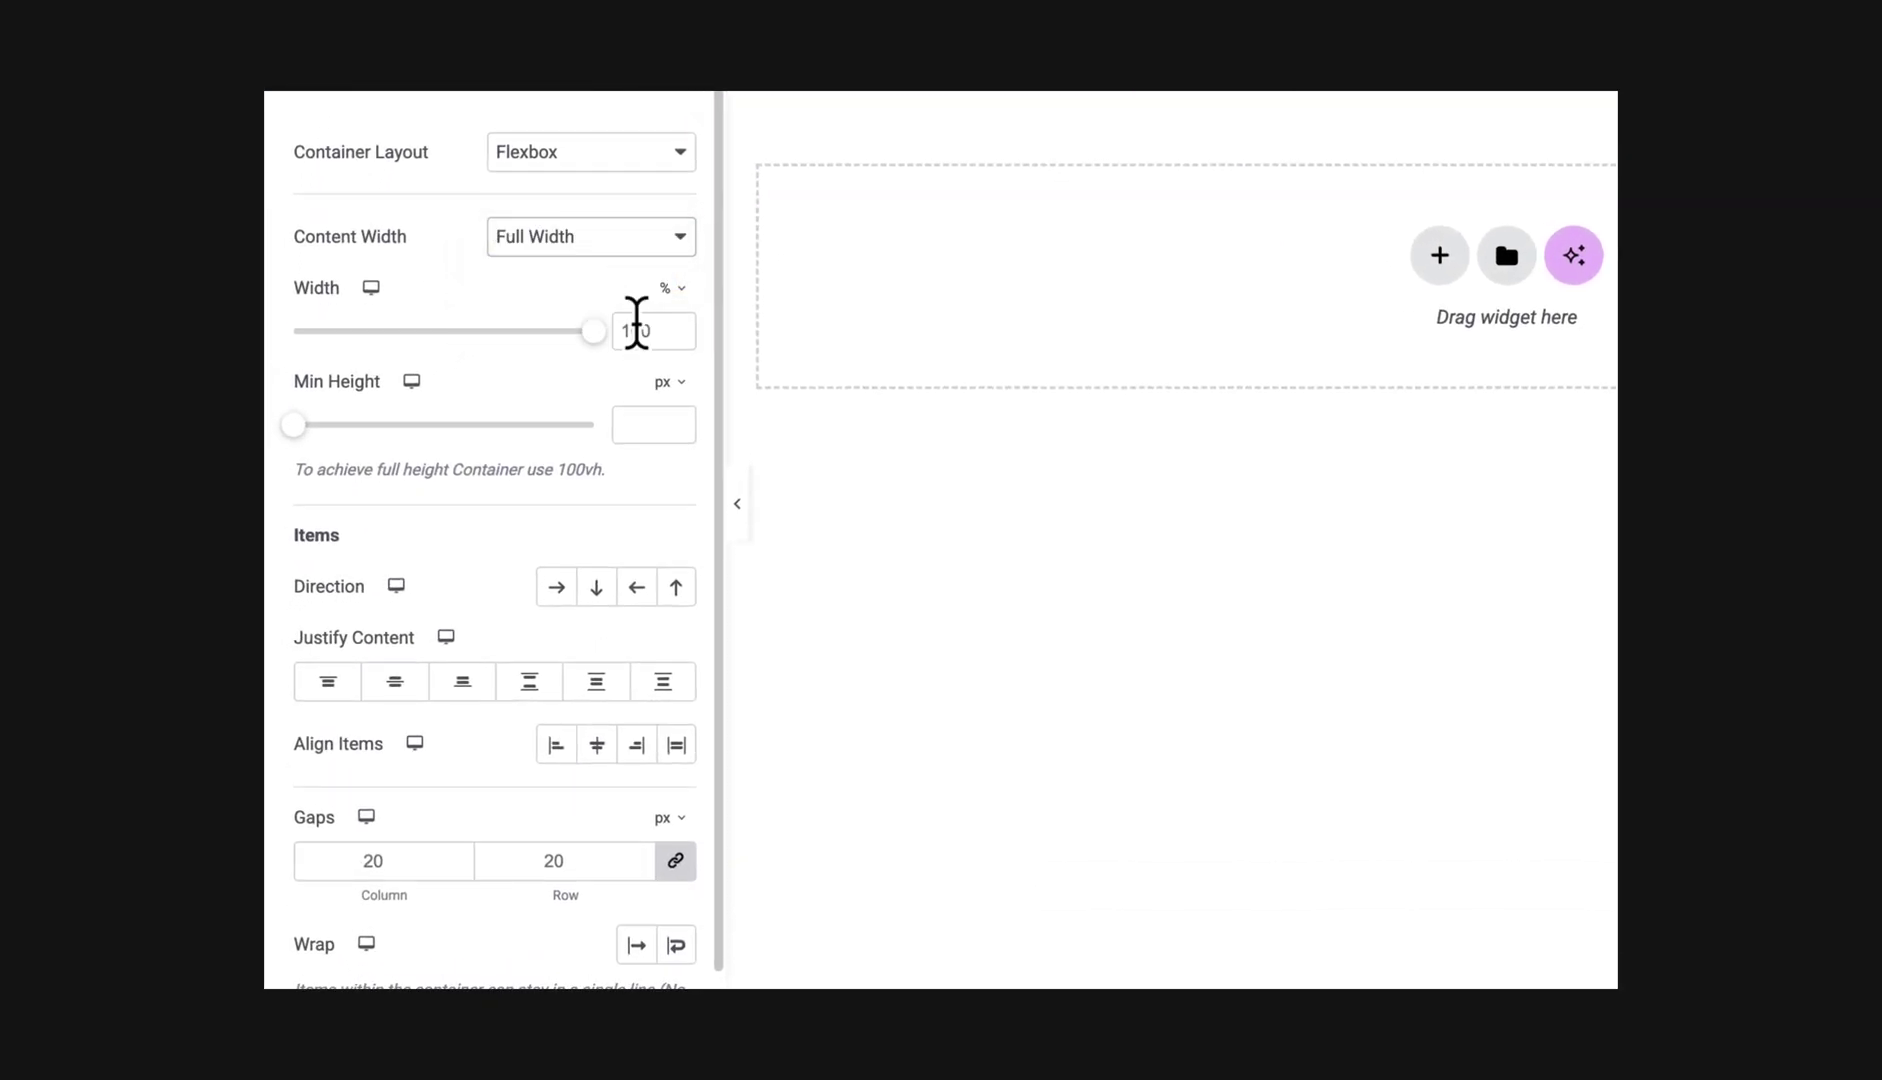
left_click(662, 514)
left_click(616, 420)
type("100")
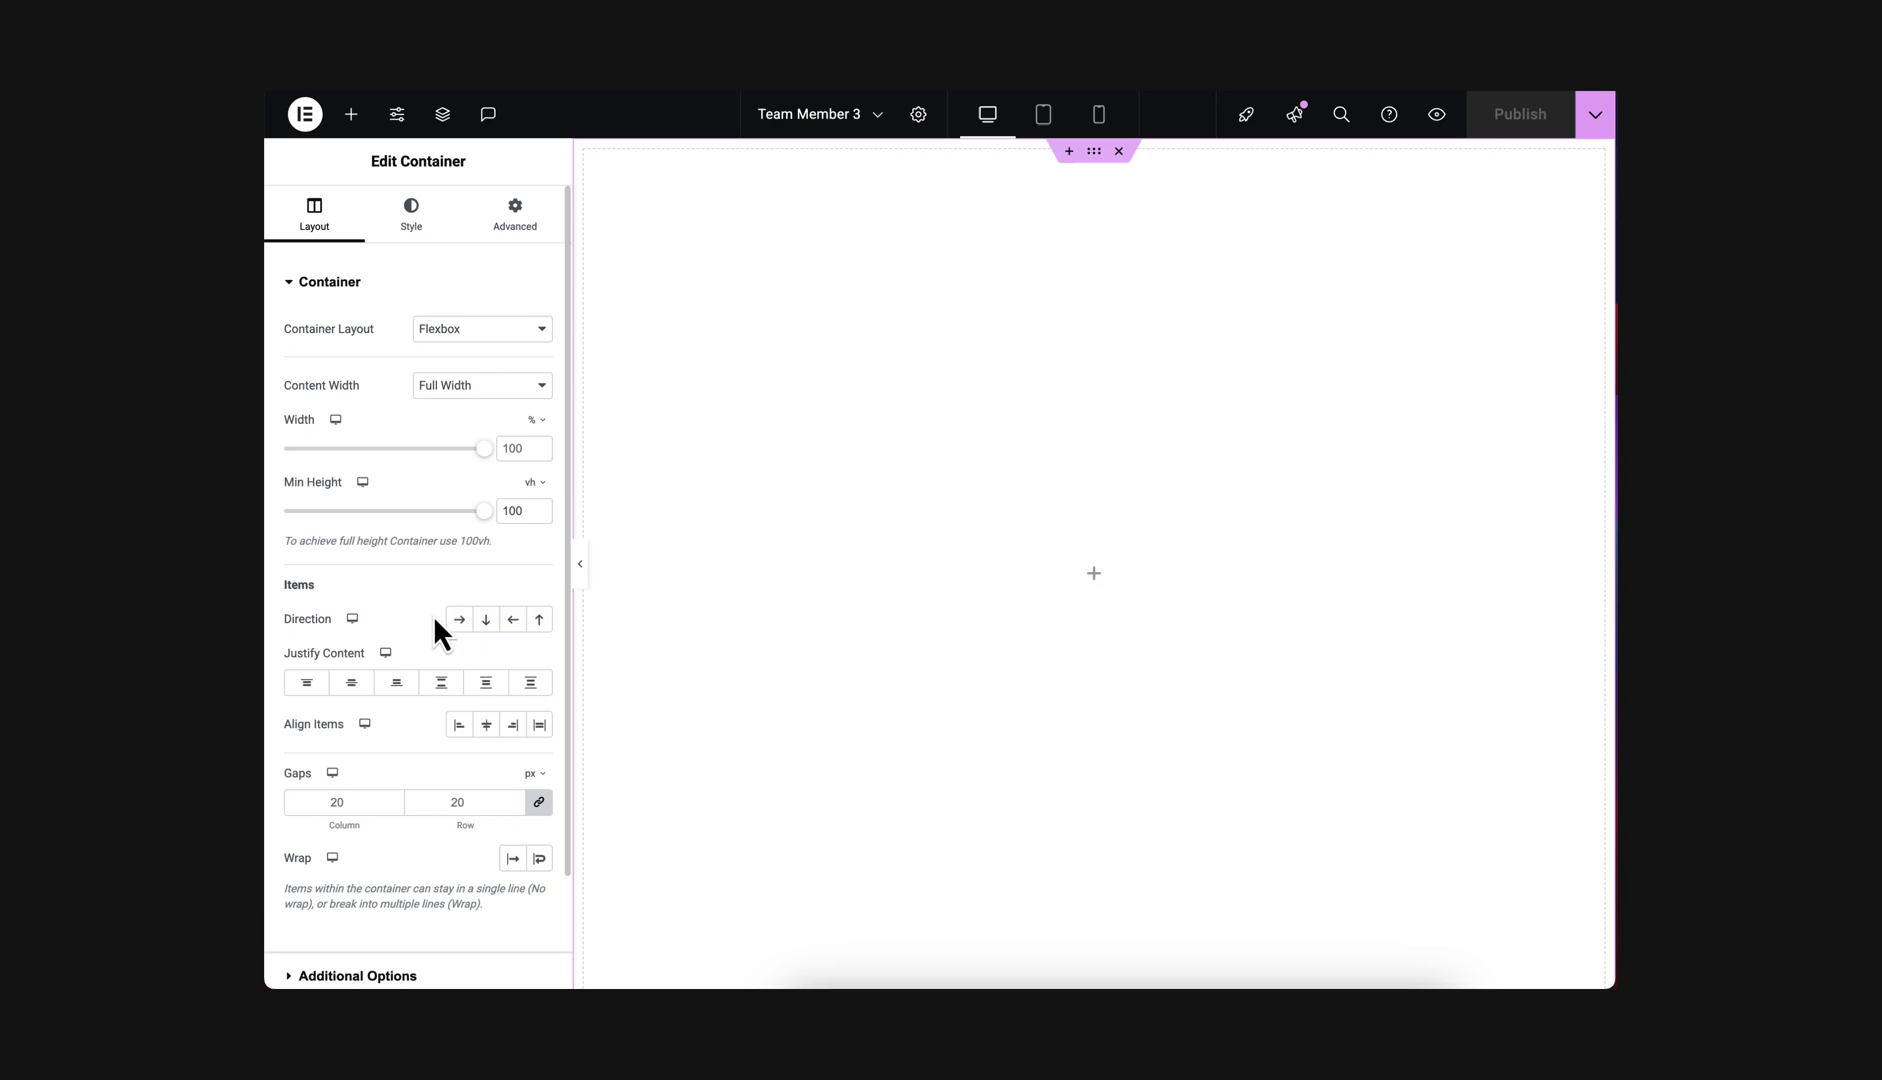
left_click(358, 684)
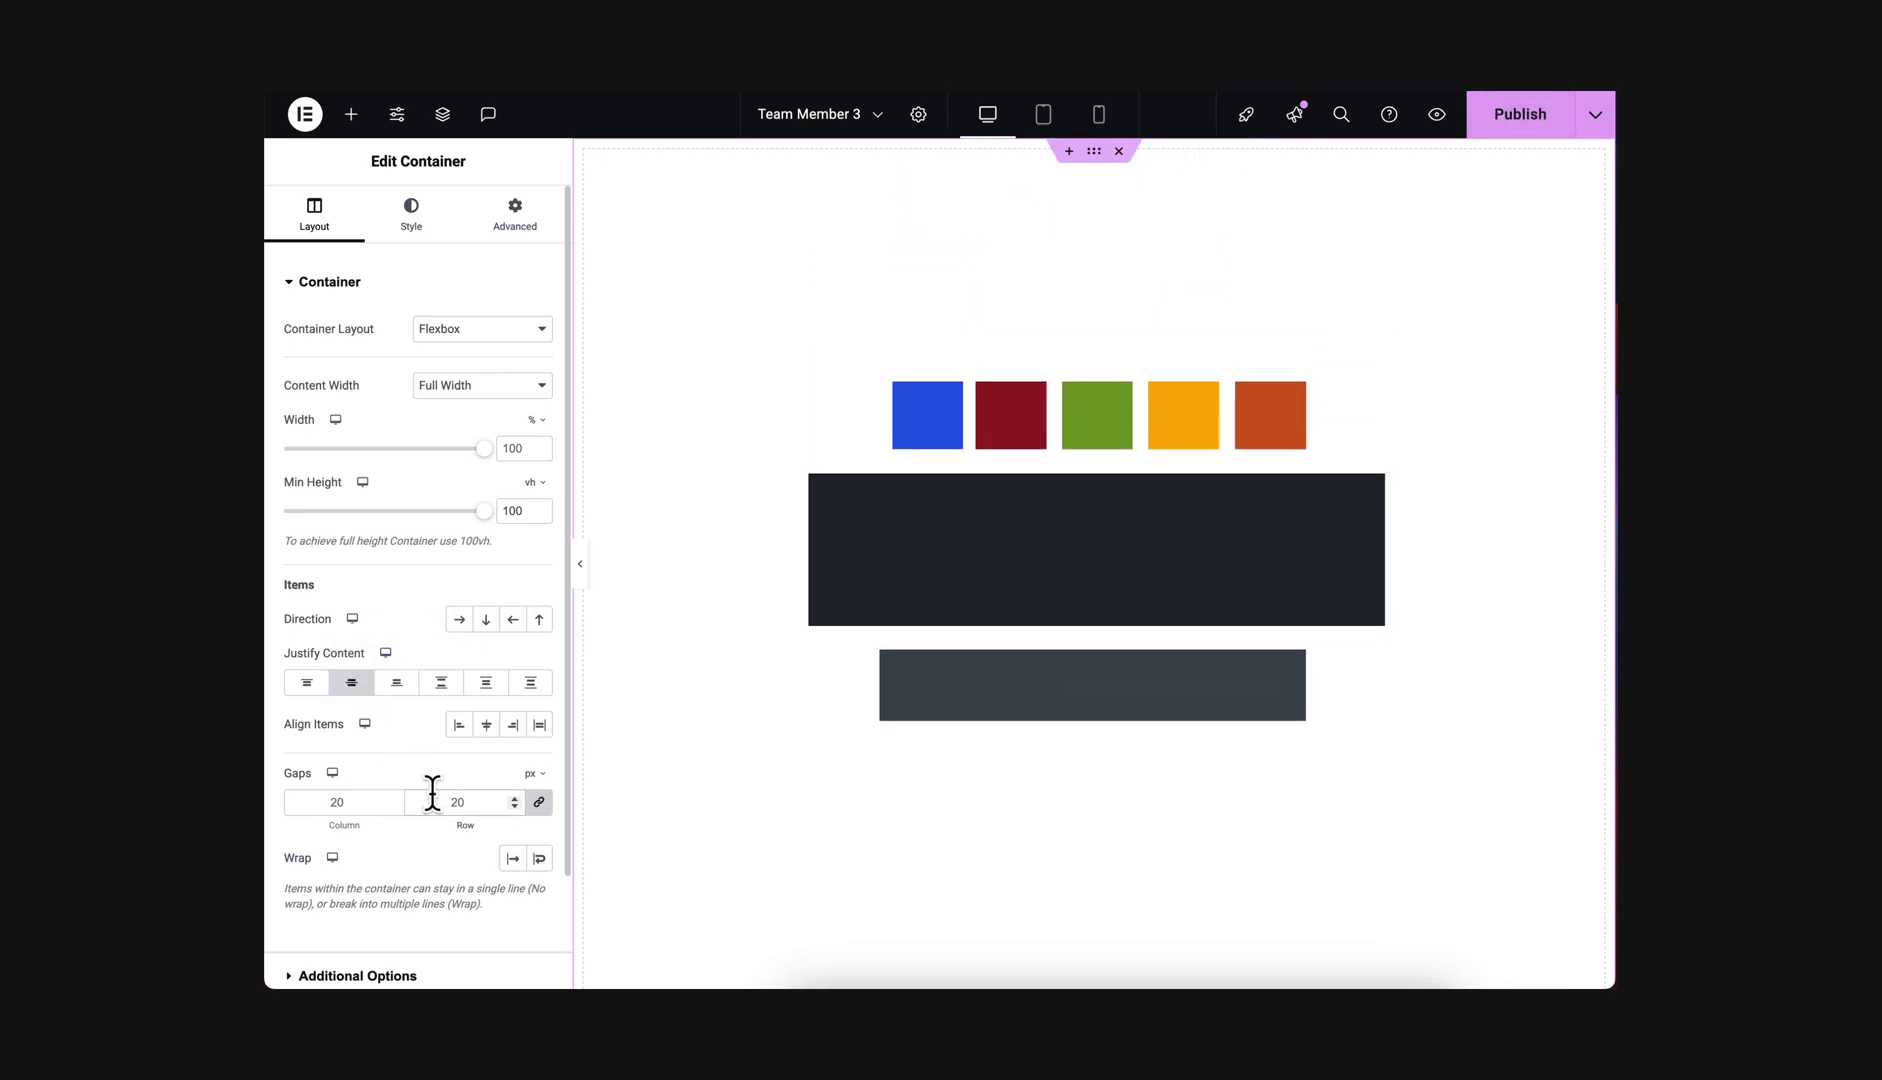
type("0")
left_click(468, 380)
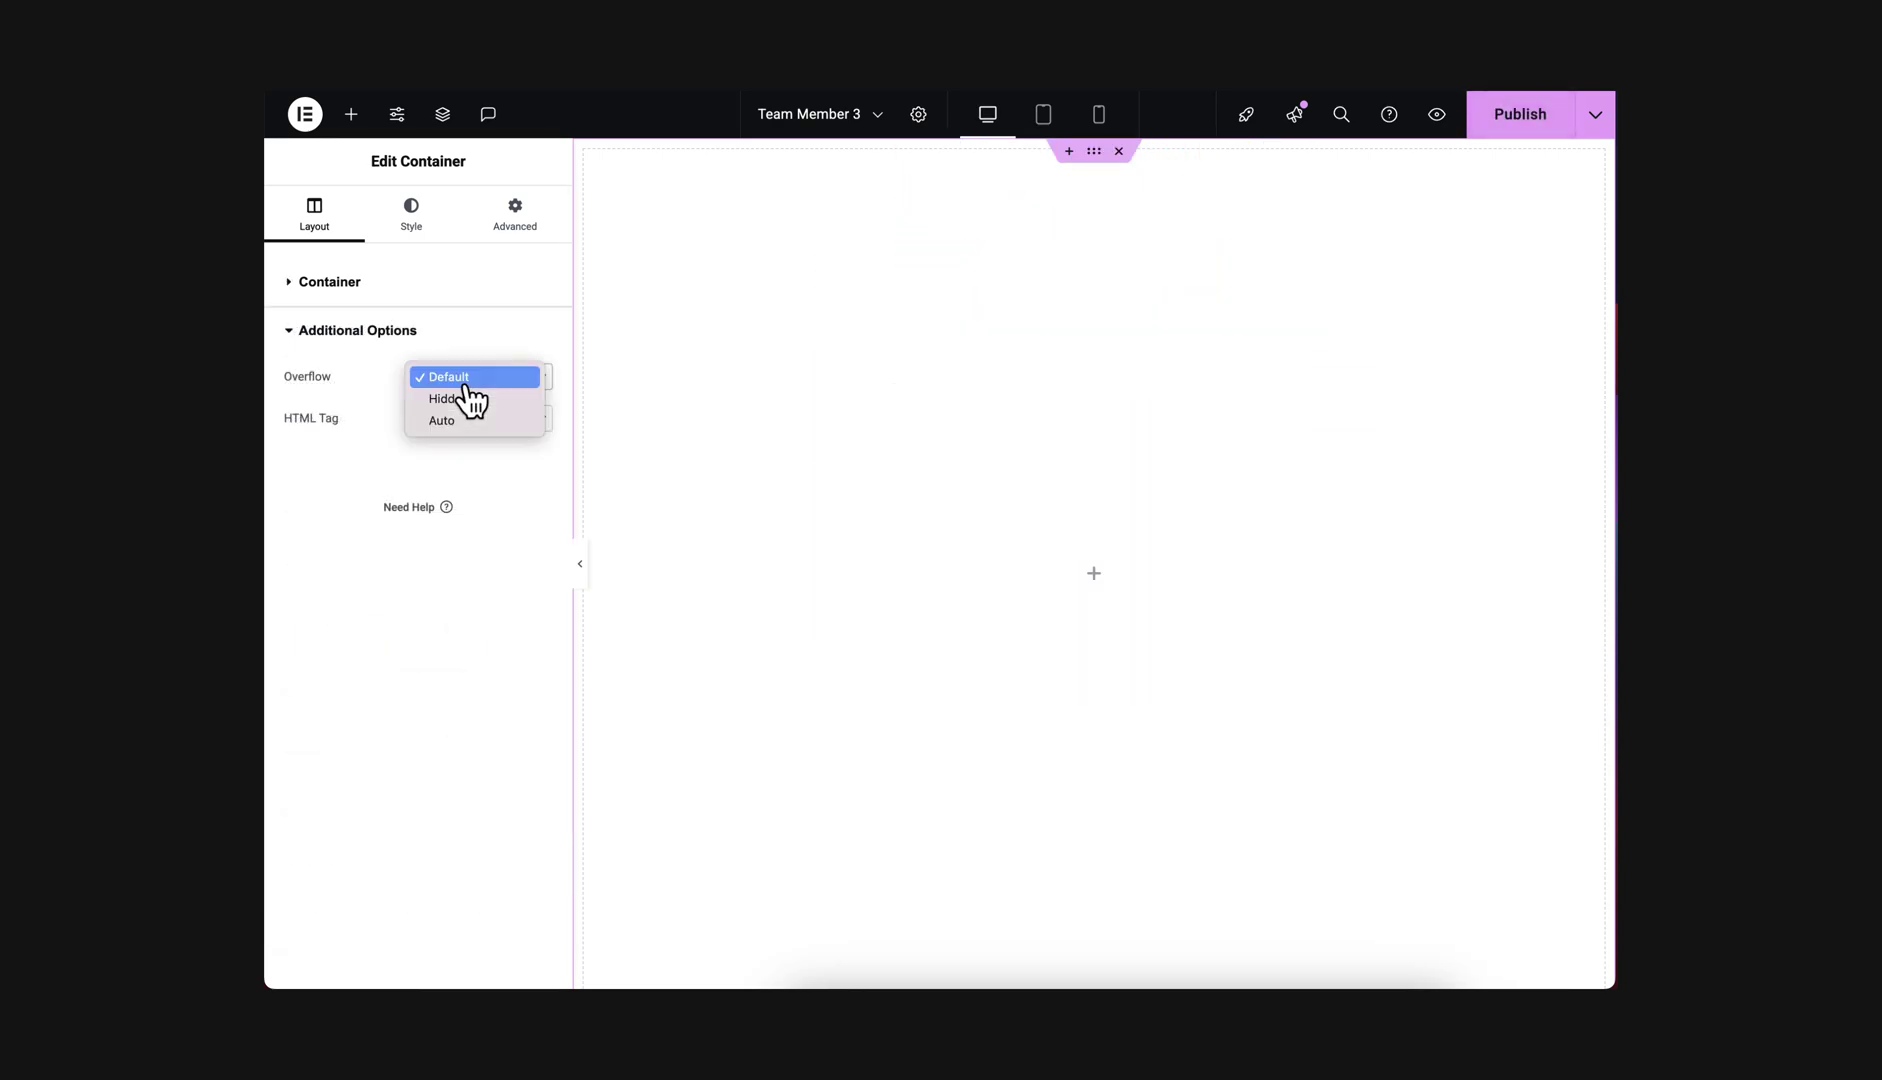
left_click(470, 420)
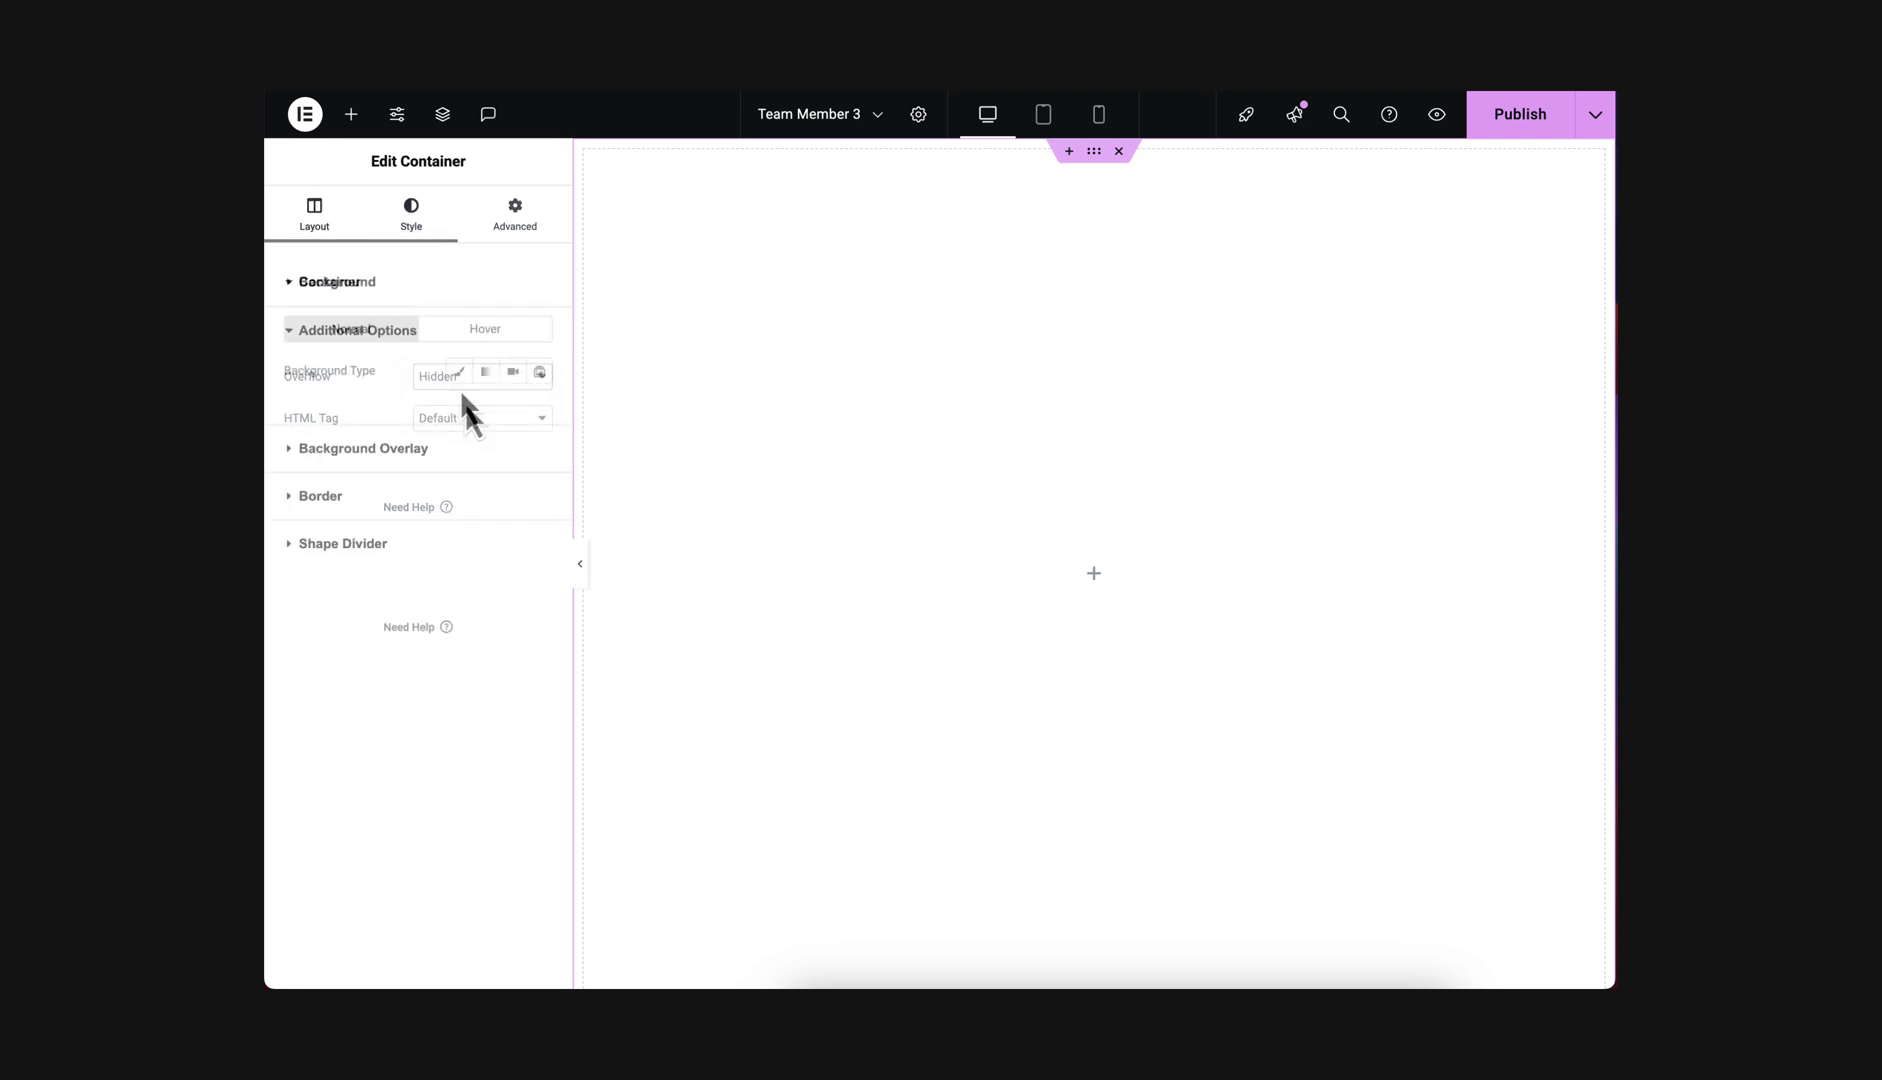
Give the container a classic near-black #121212 background.
left_click(459, 371)
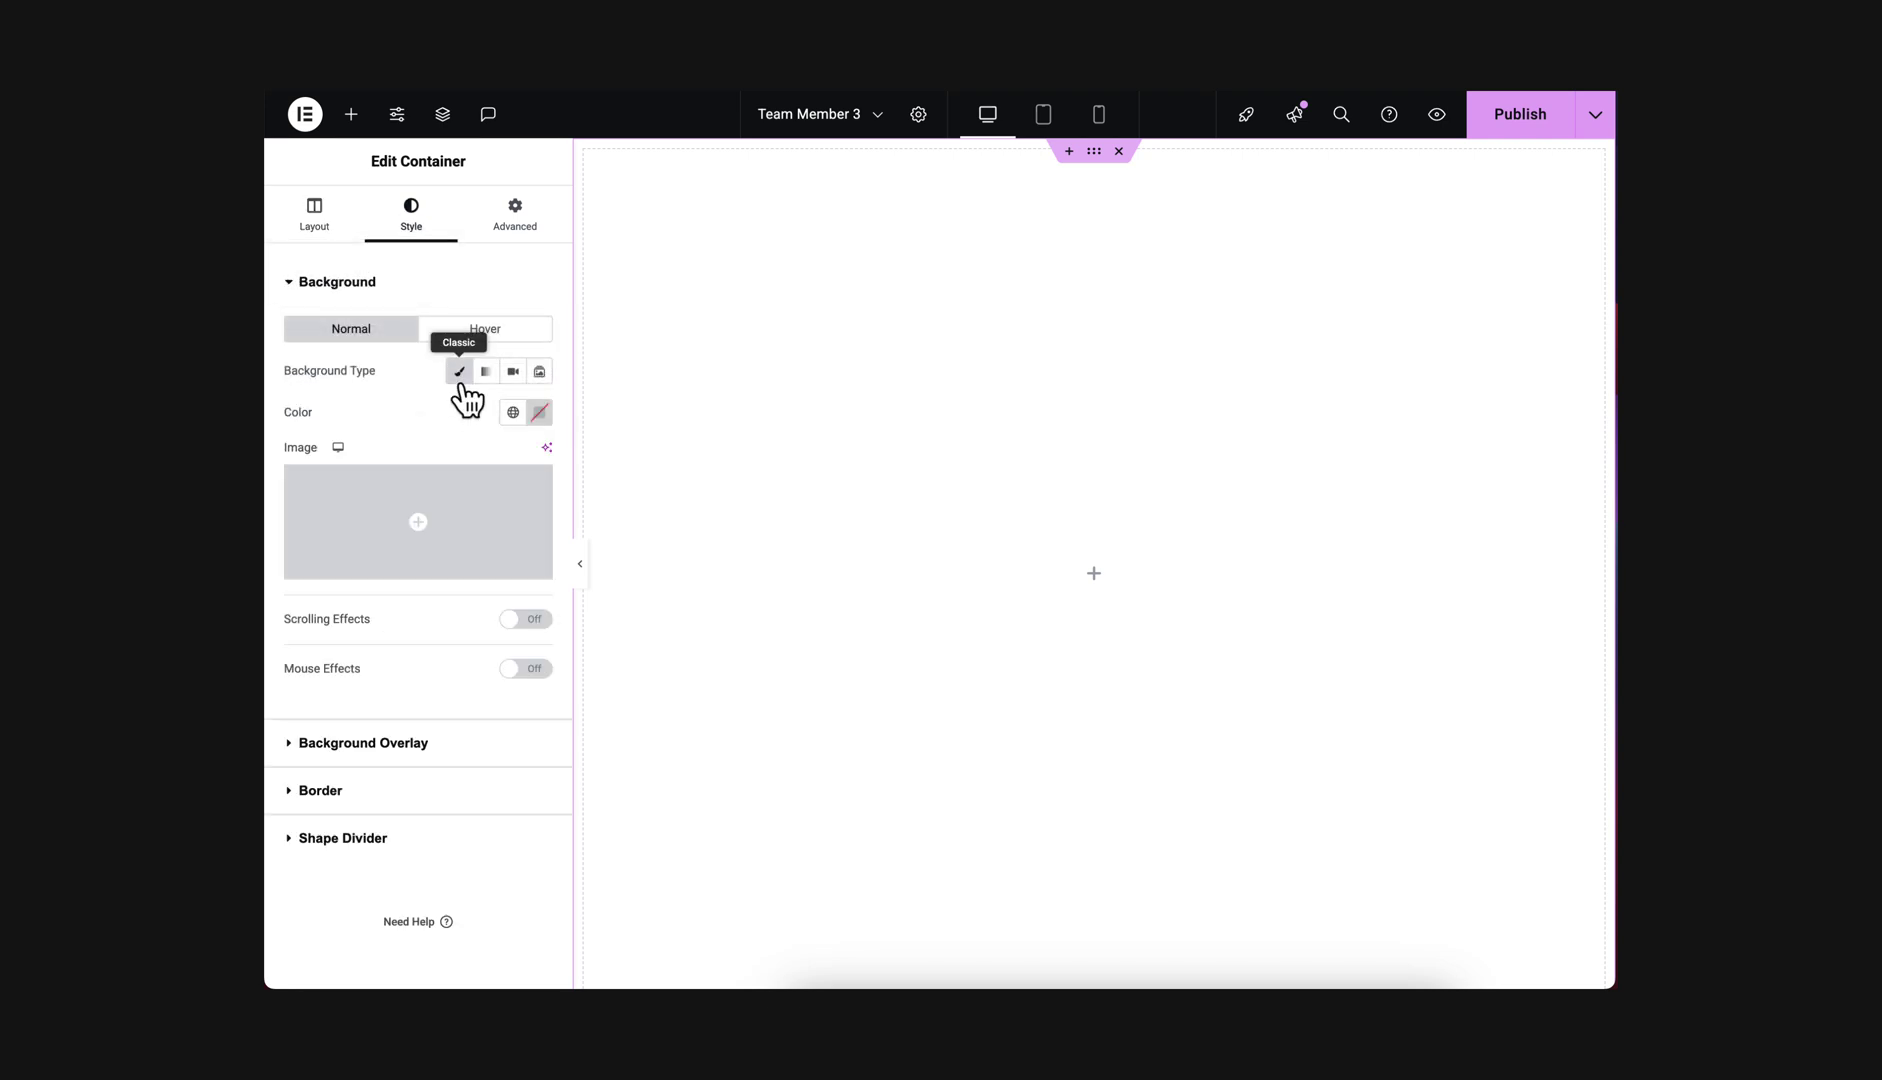
left_click(539, 412)
left_click(429, 610)
left_click_drag(429, 611, 426, 630)
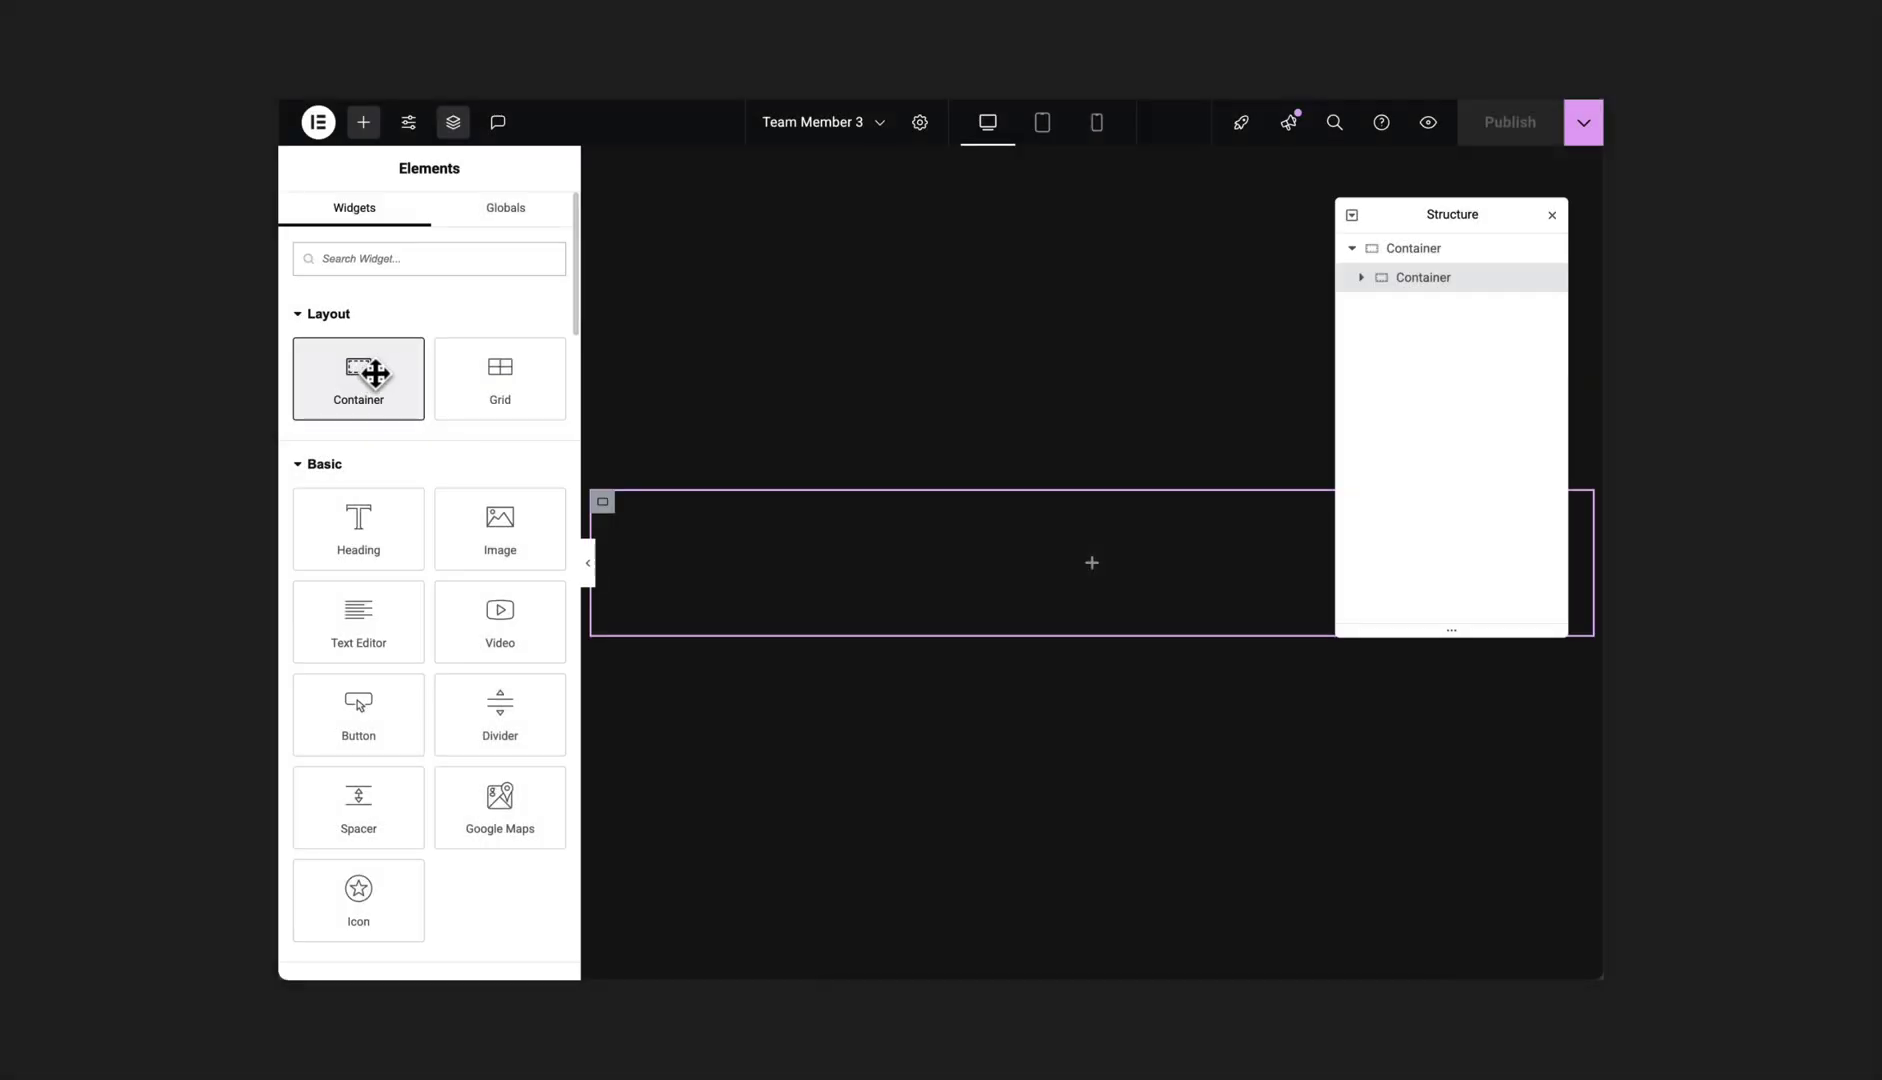
Add an inner container to the dark section with an Image widget inside it.
left_click_drag(374, 374, 795, 553)
left_click(363, 122)
left_click_drag(500, 546, 787, 598)
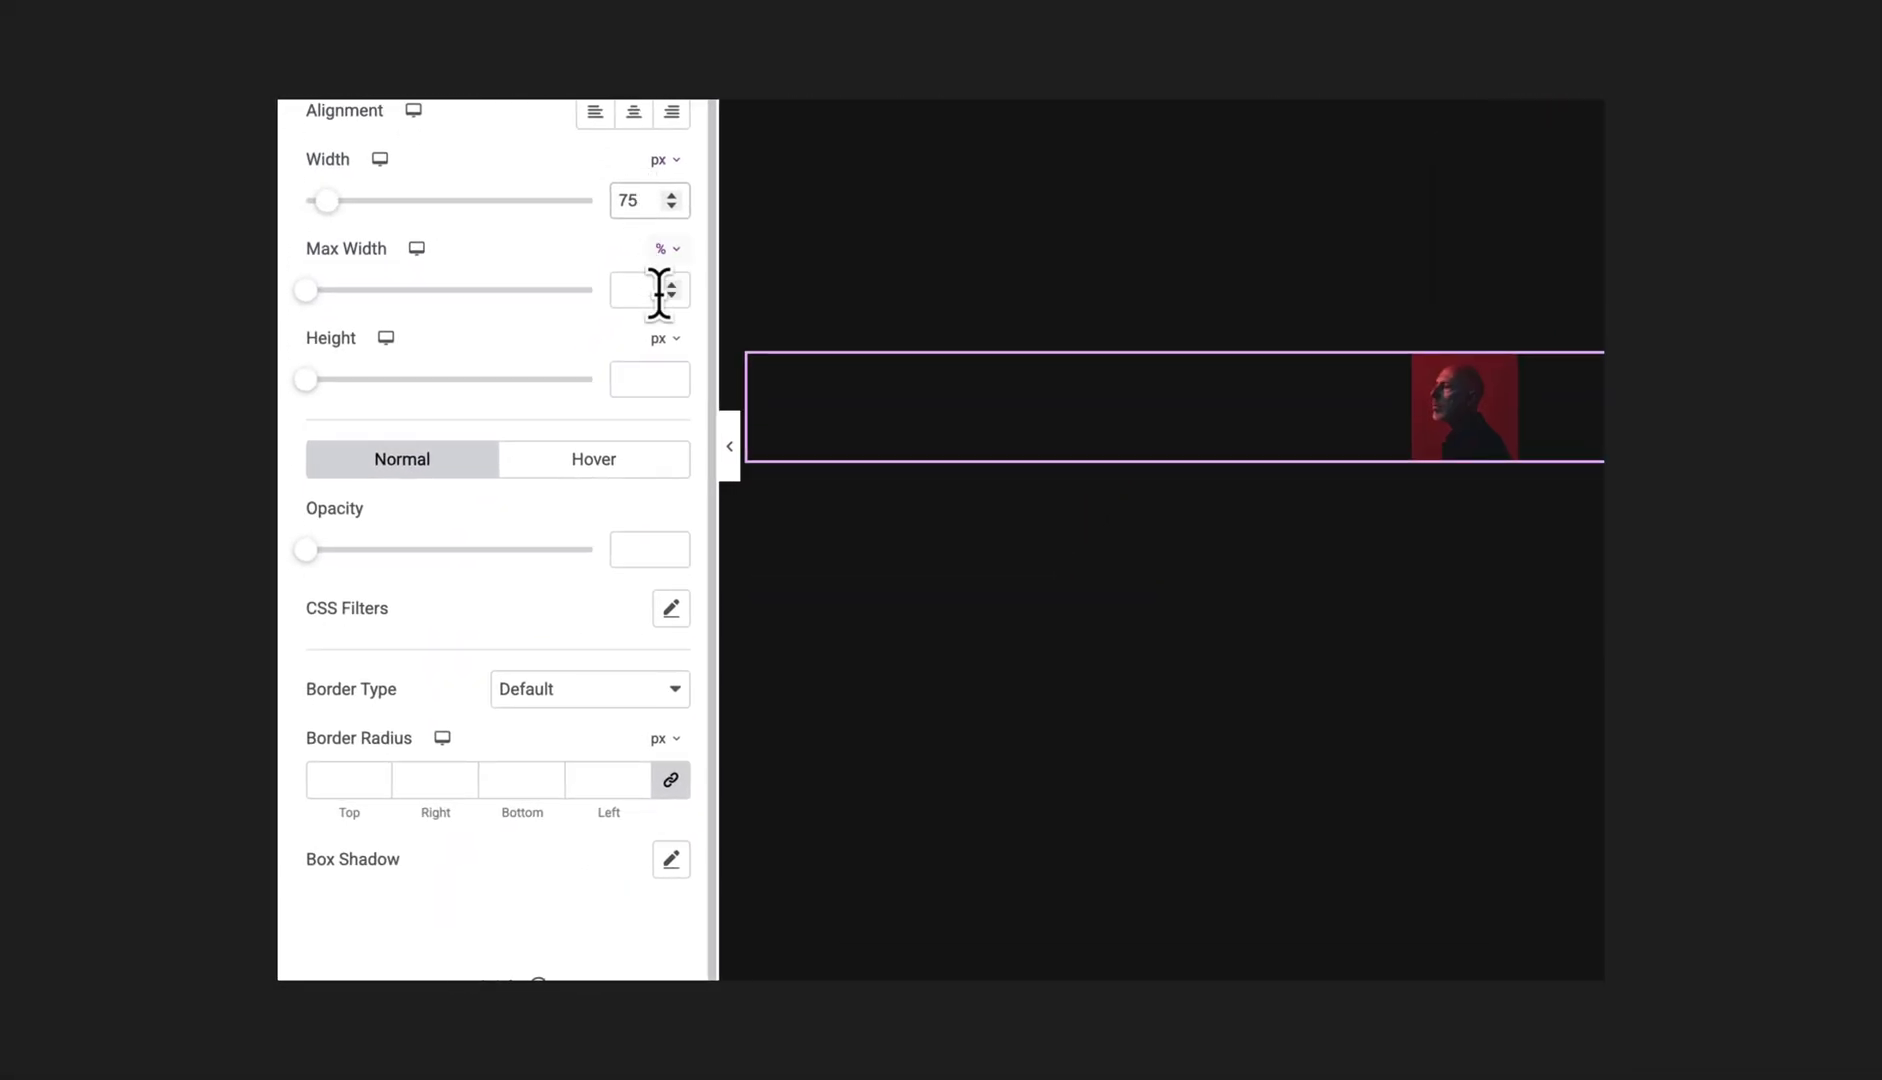
Size the portrait to 75 px with Cover object fit, and give it a custom link.
left_click(644, 379)
type("75")
left_click(615, 437)
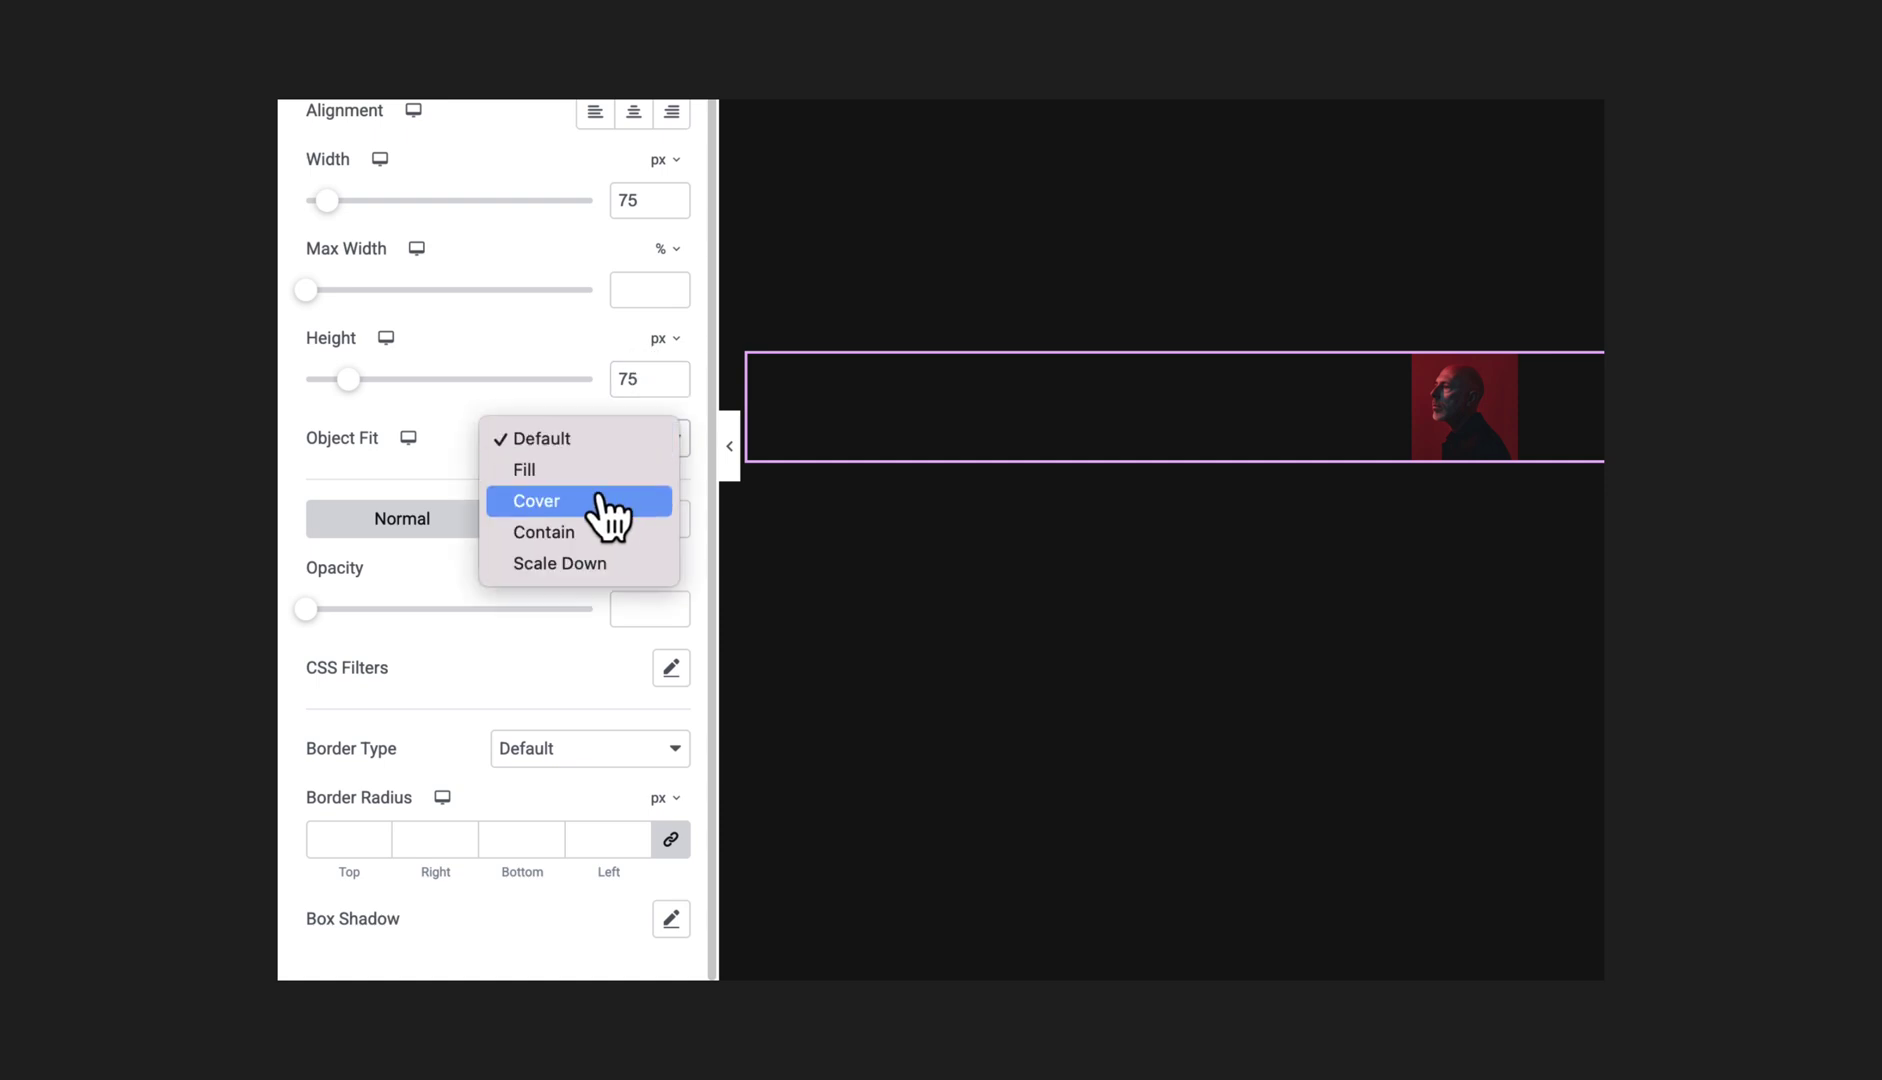
left_click(600, 498)
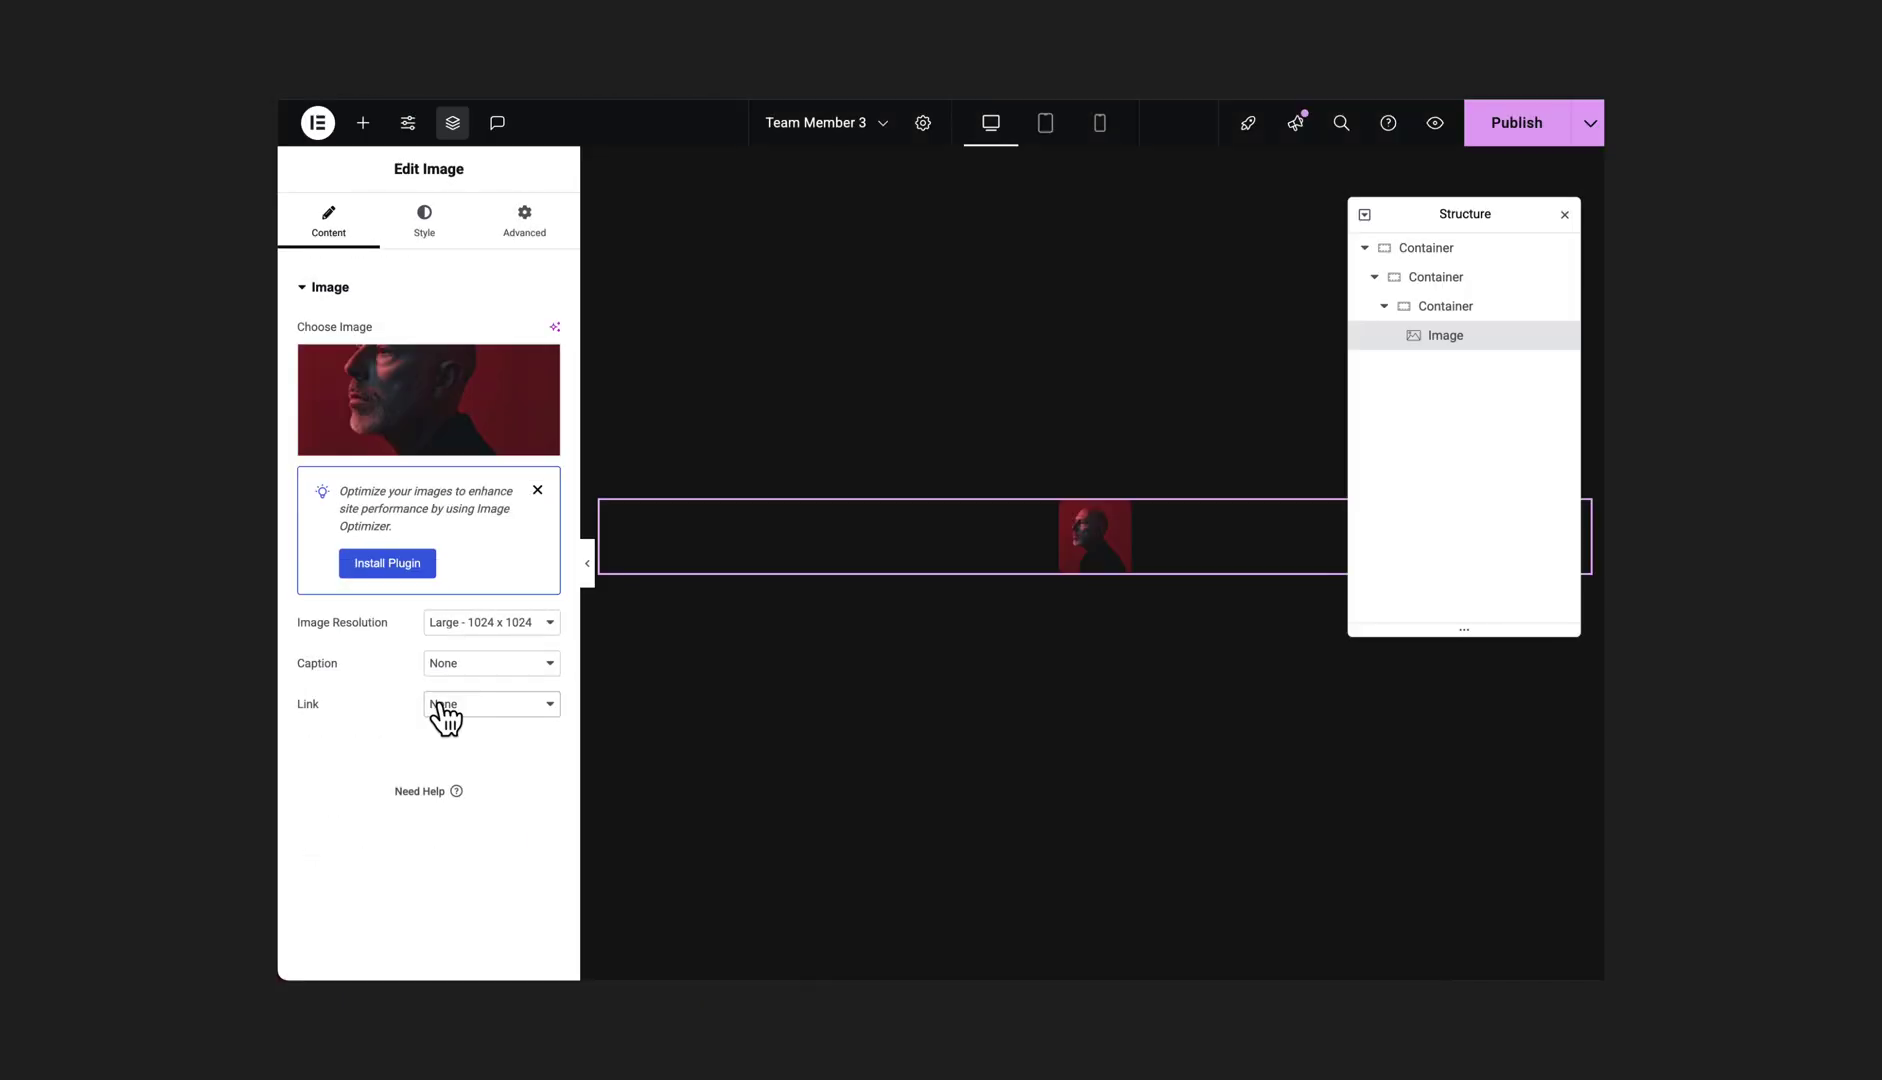
left_click(445, 712)
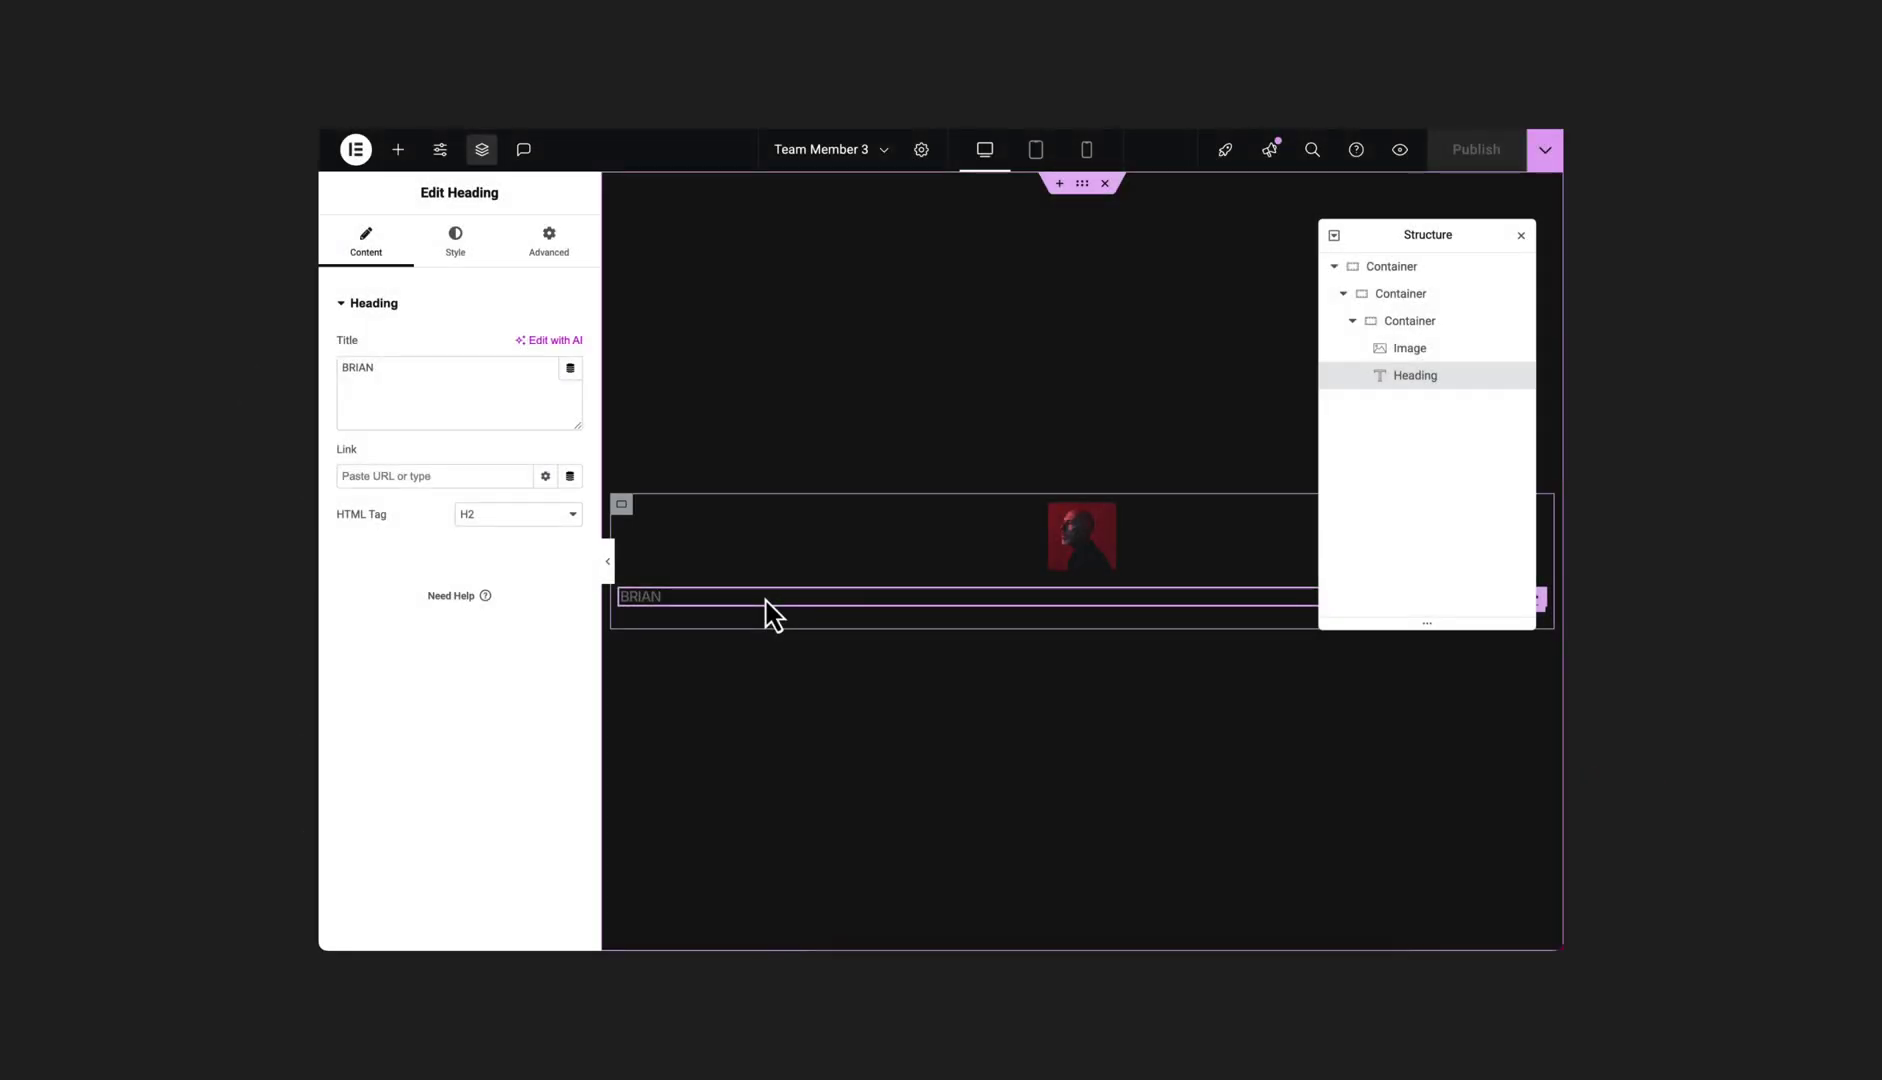
Duplicate the BRIAN heading and adjust the copy's font weight for the Founder & CEO line.
right_click(770, 610)
left_click(870, 545)
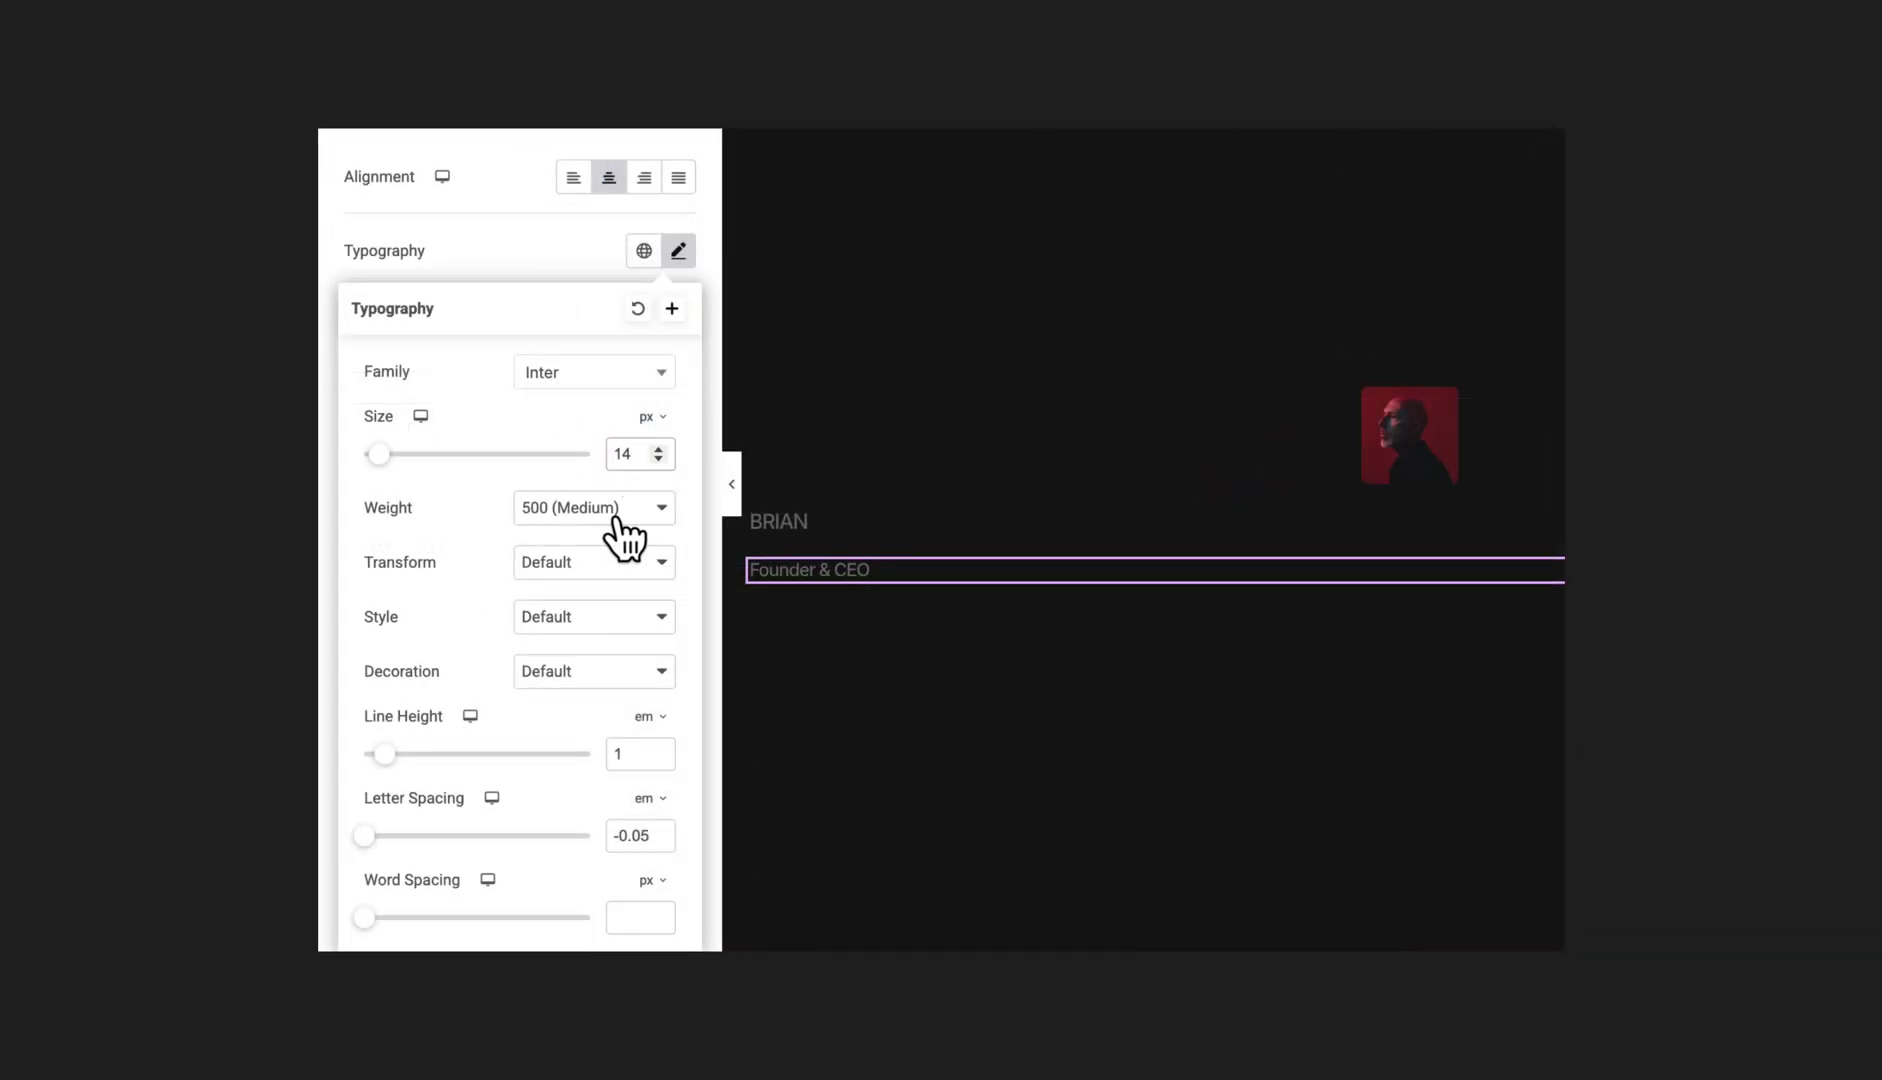
left_click(623, 530)
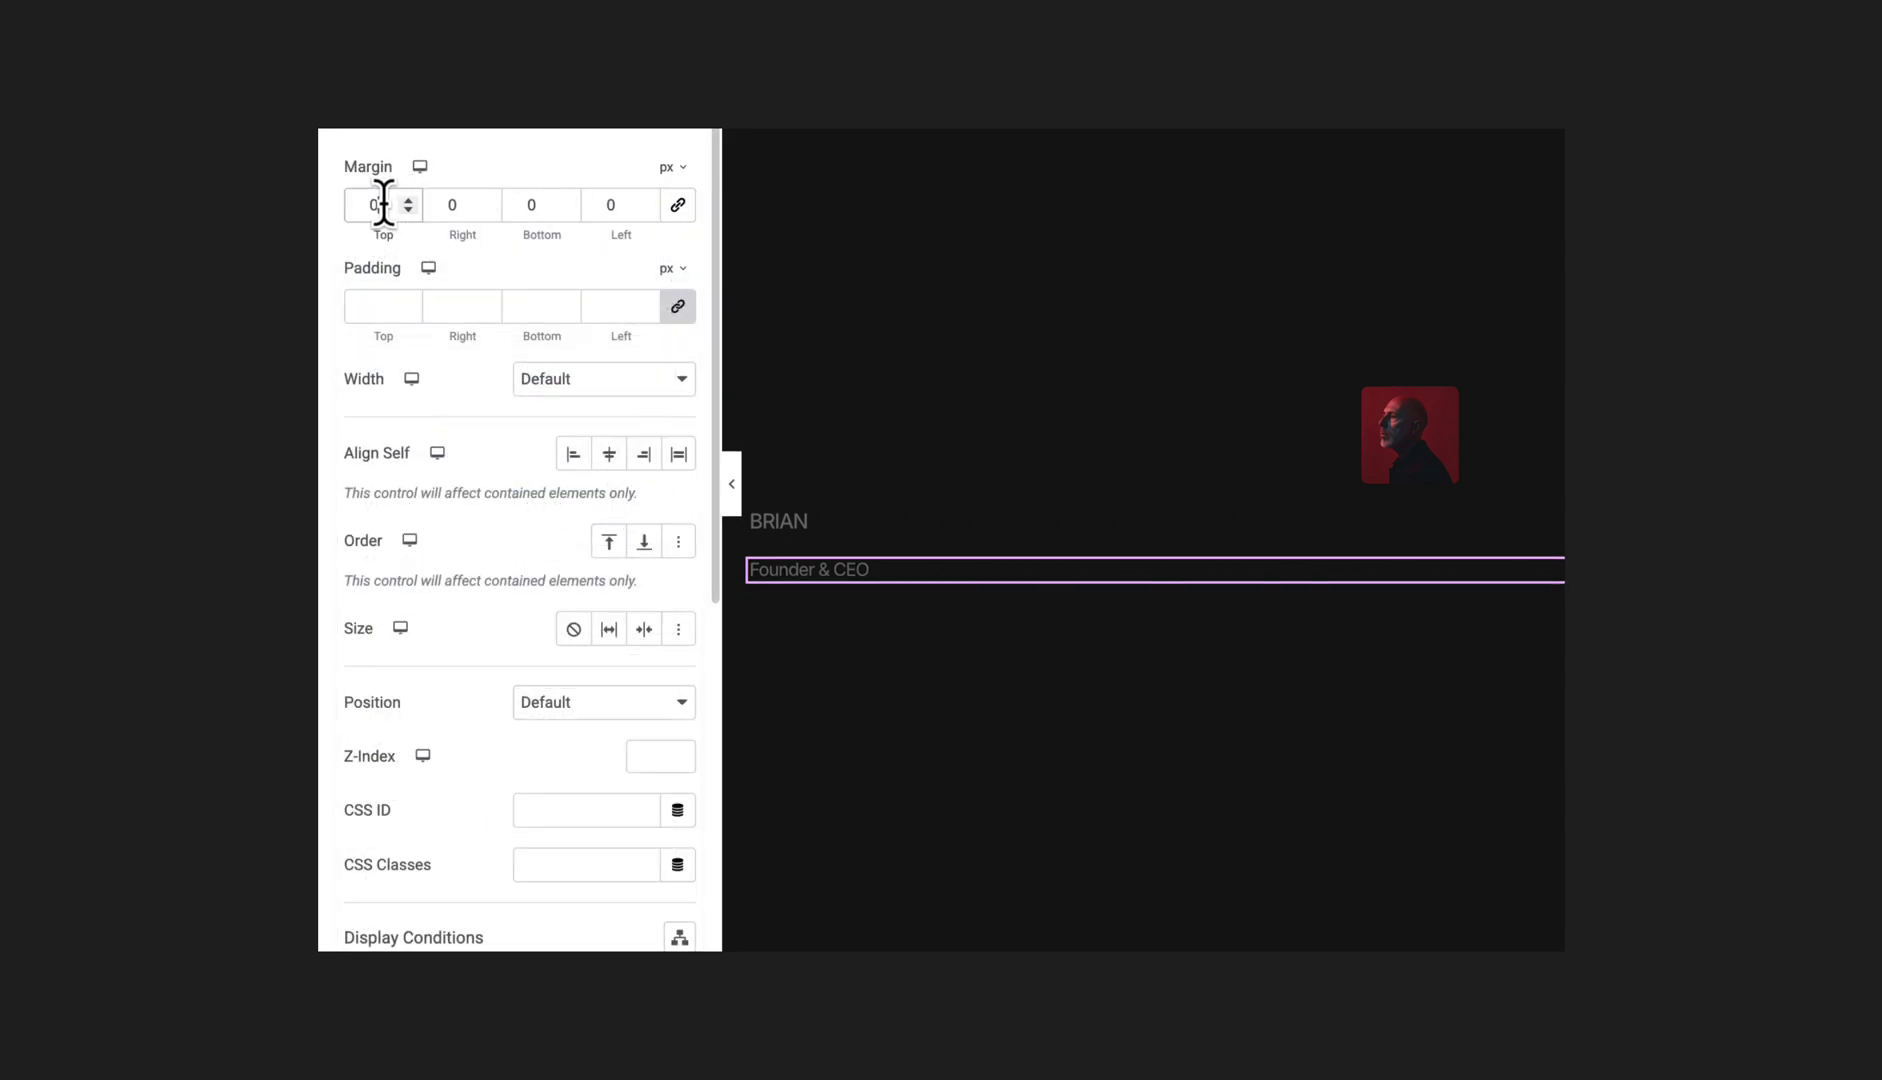
scroll(384, 205, "down", 15)
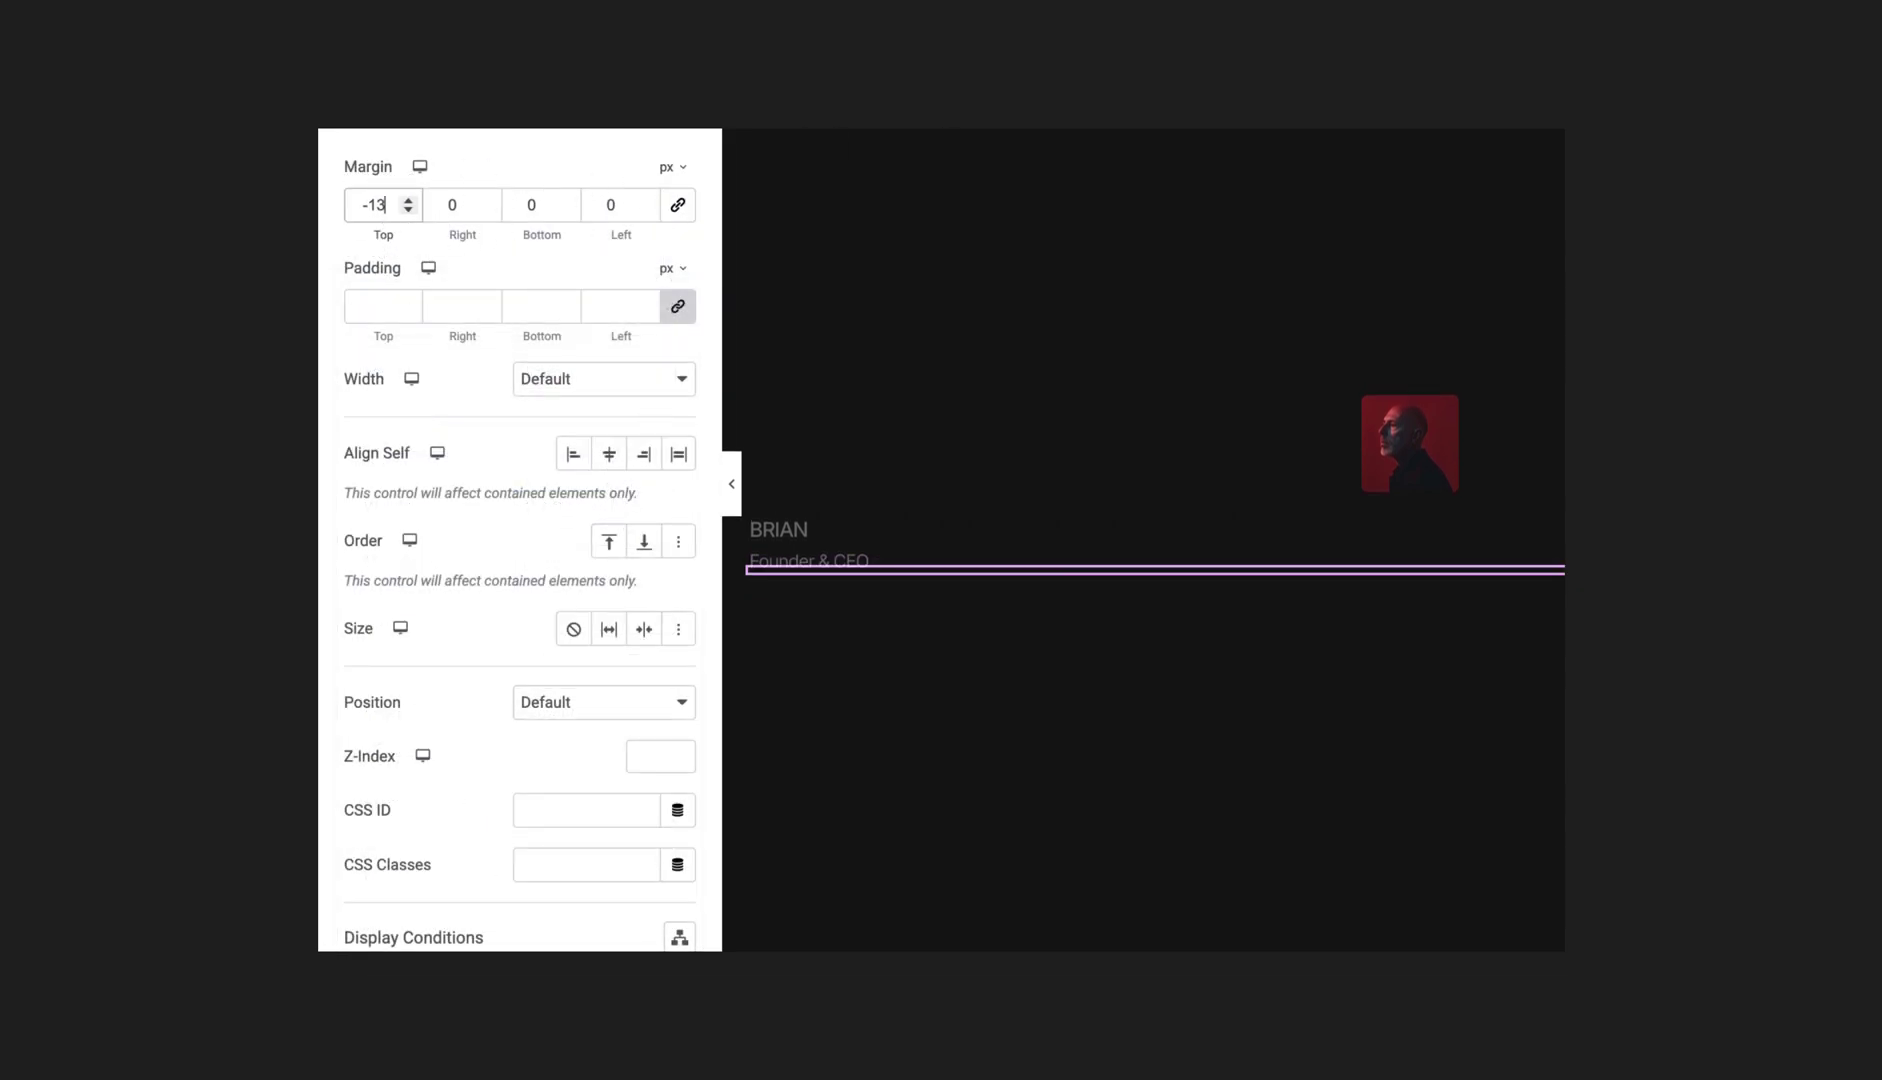
Switch the card container's width unit to custom and start entering auto.
left_click(1395, 320)
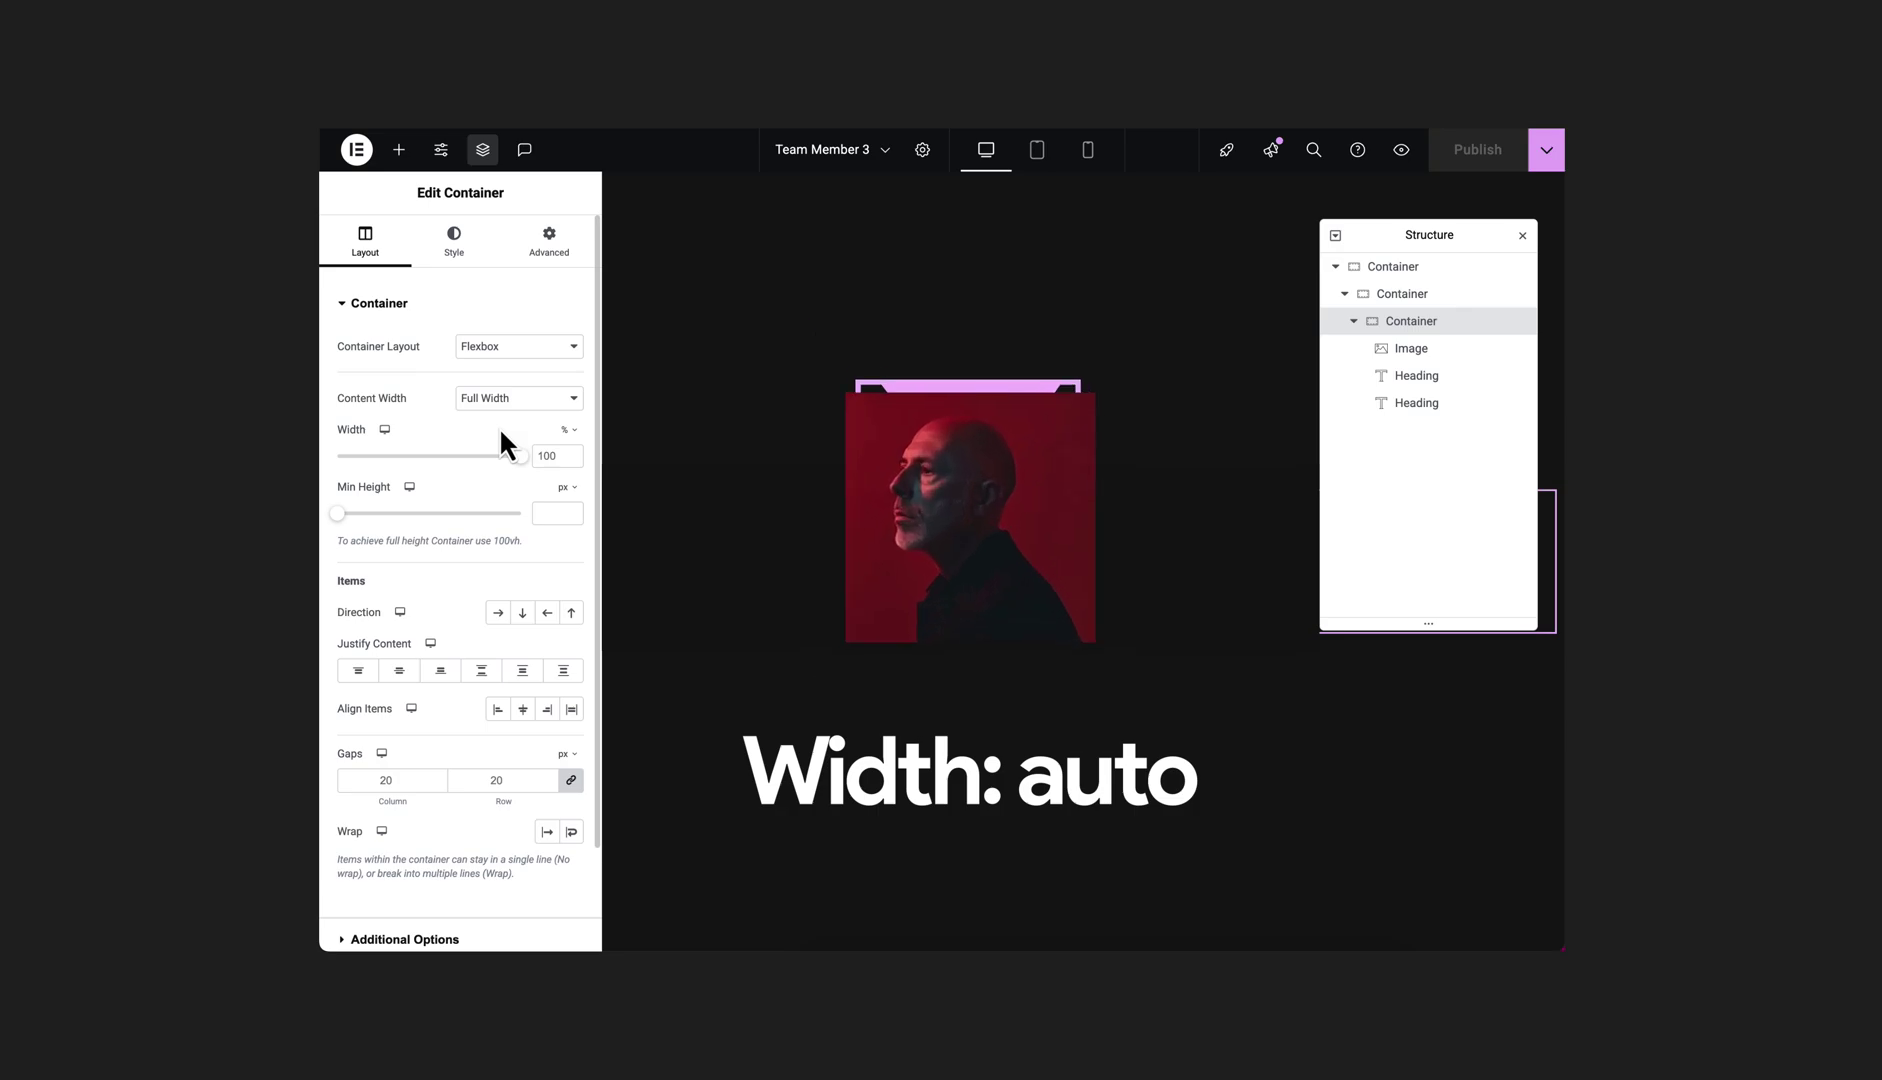
left_click(568, 429)
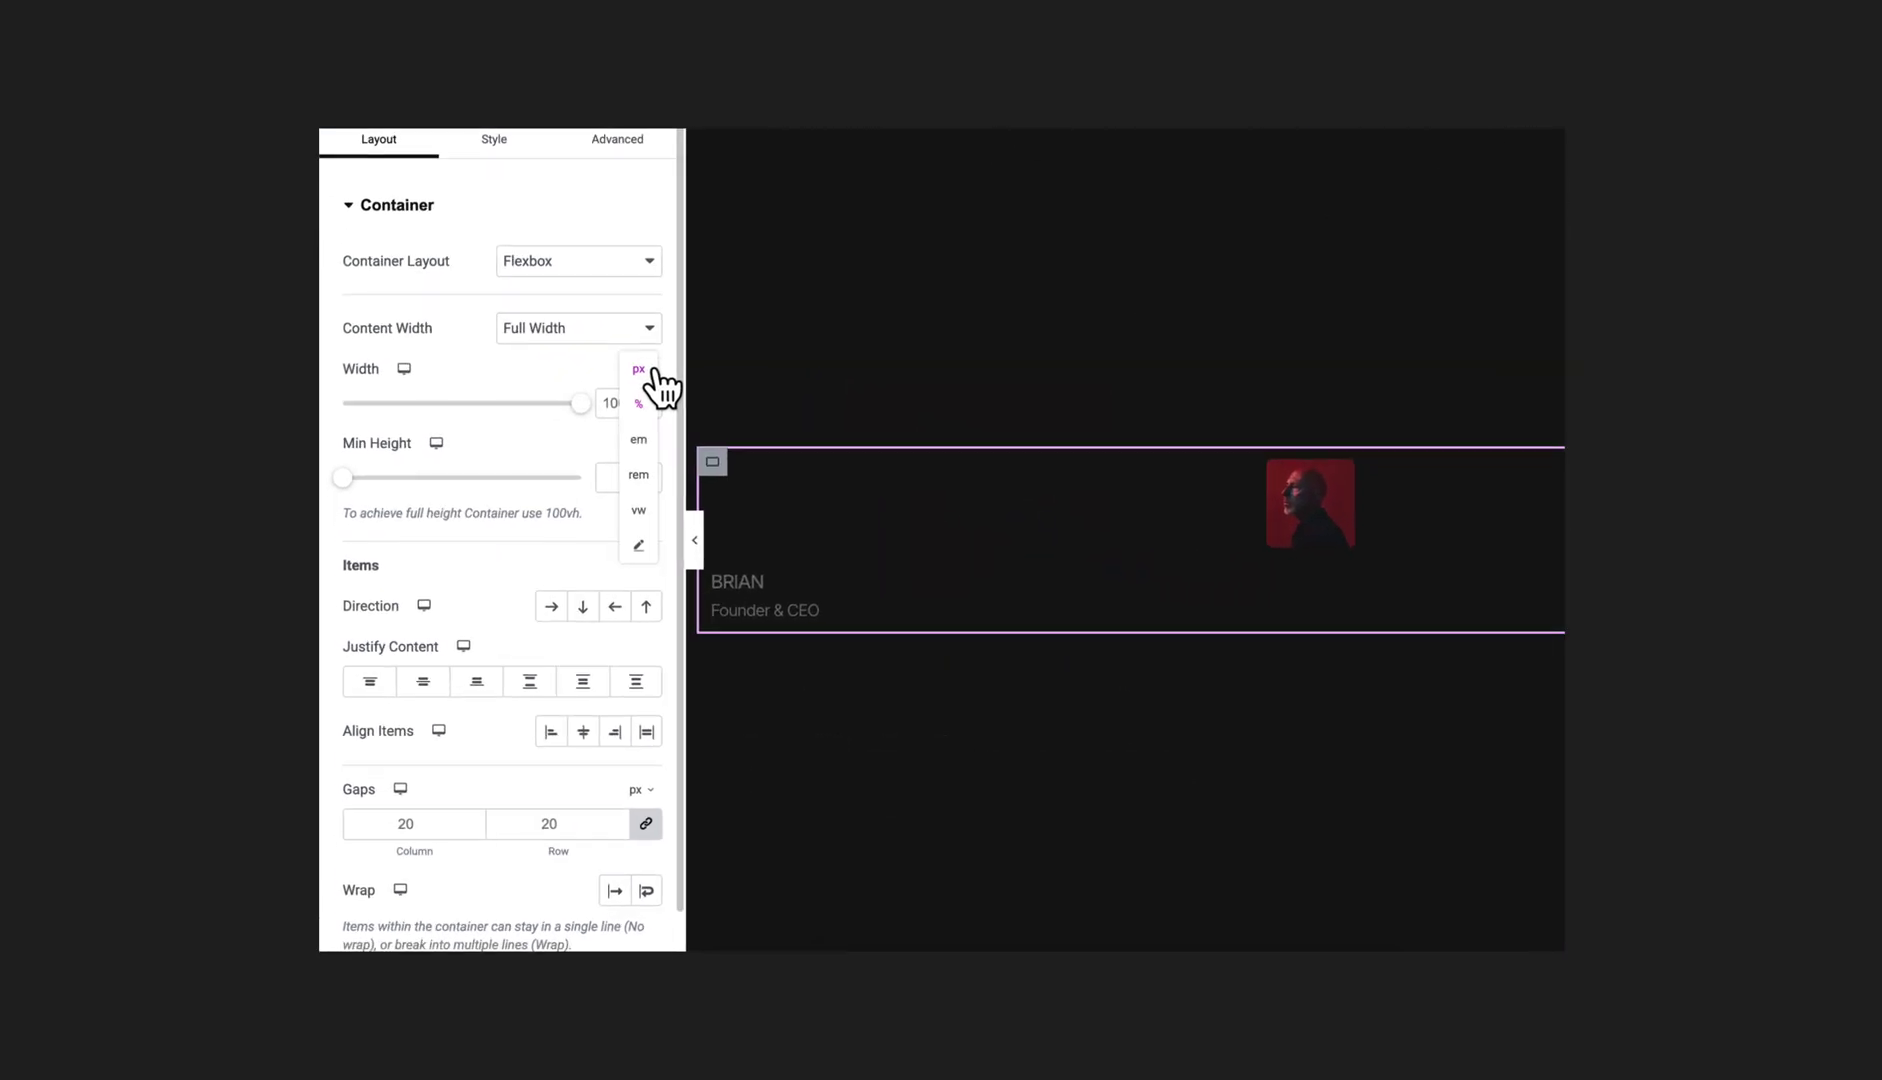
left_click(640, 540)
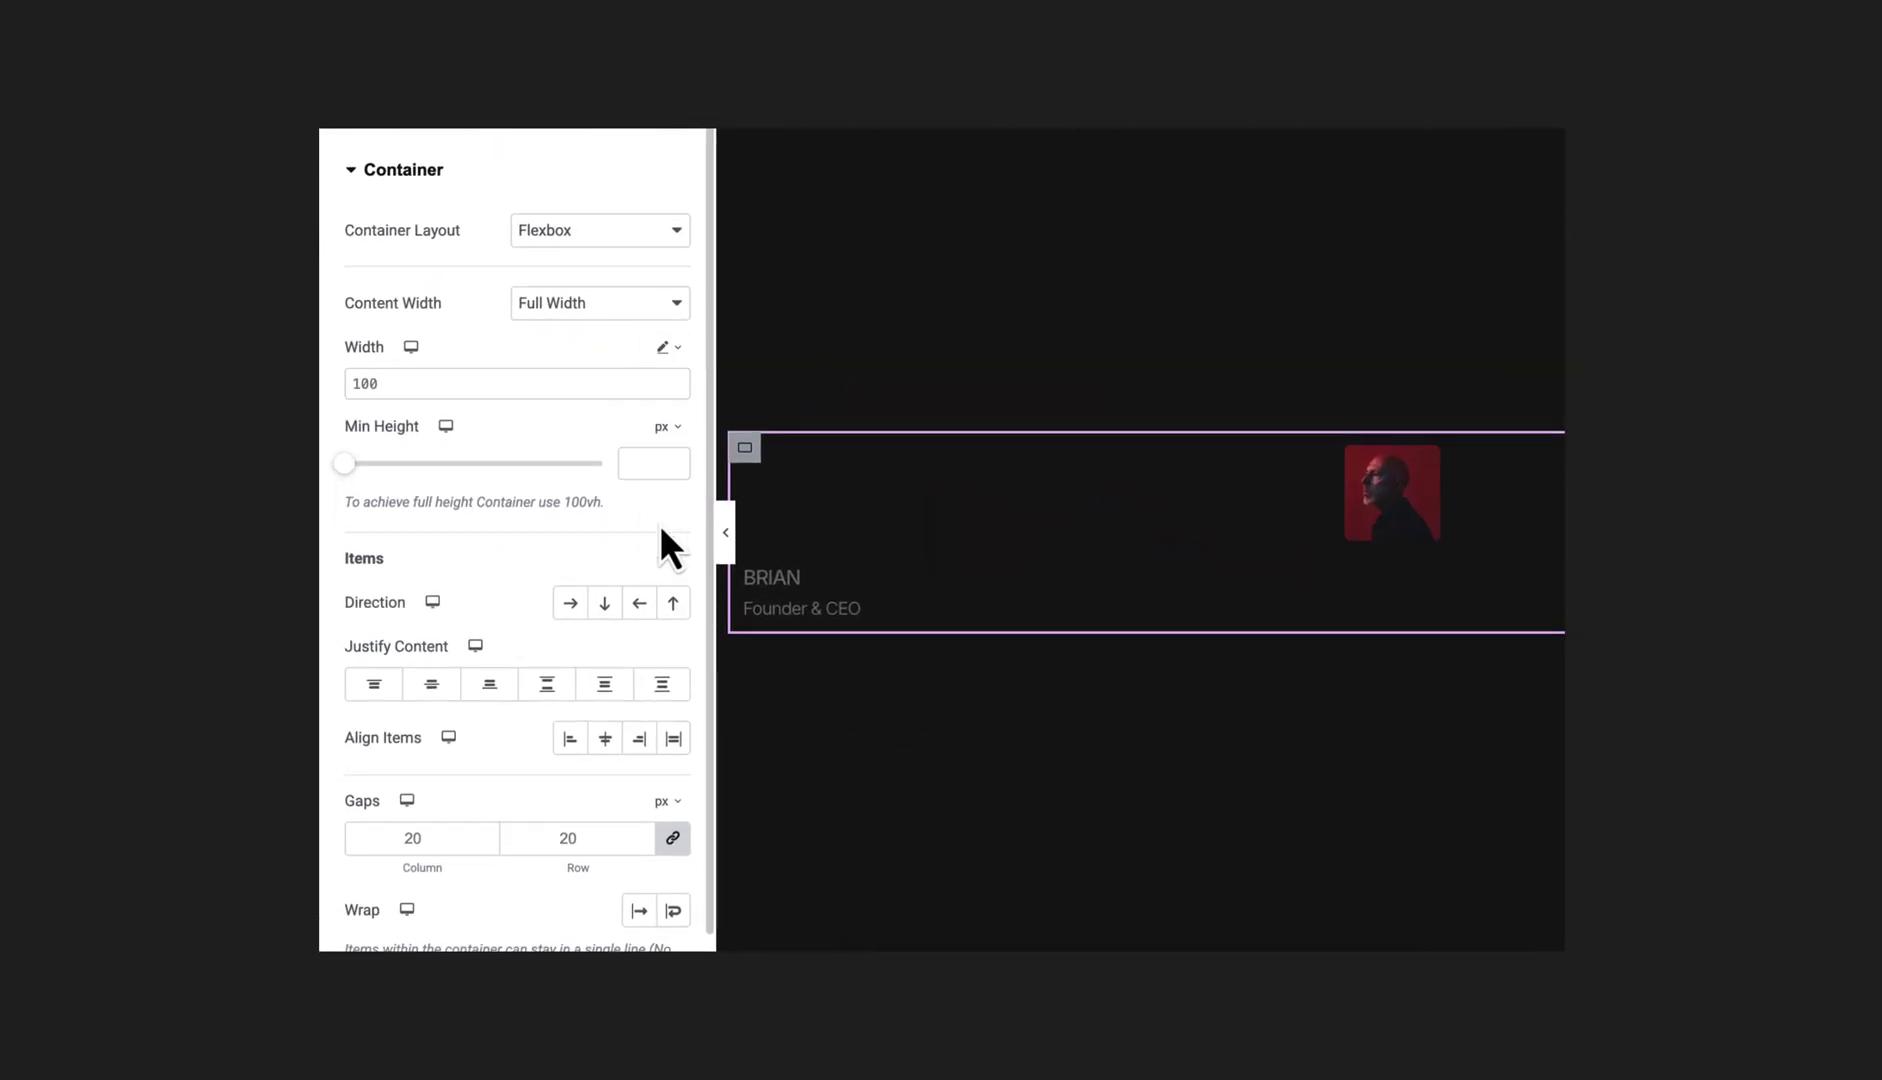
triple_click(557, 380)
type("a")
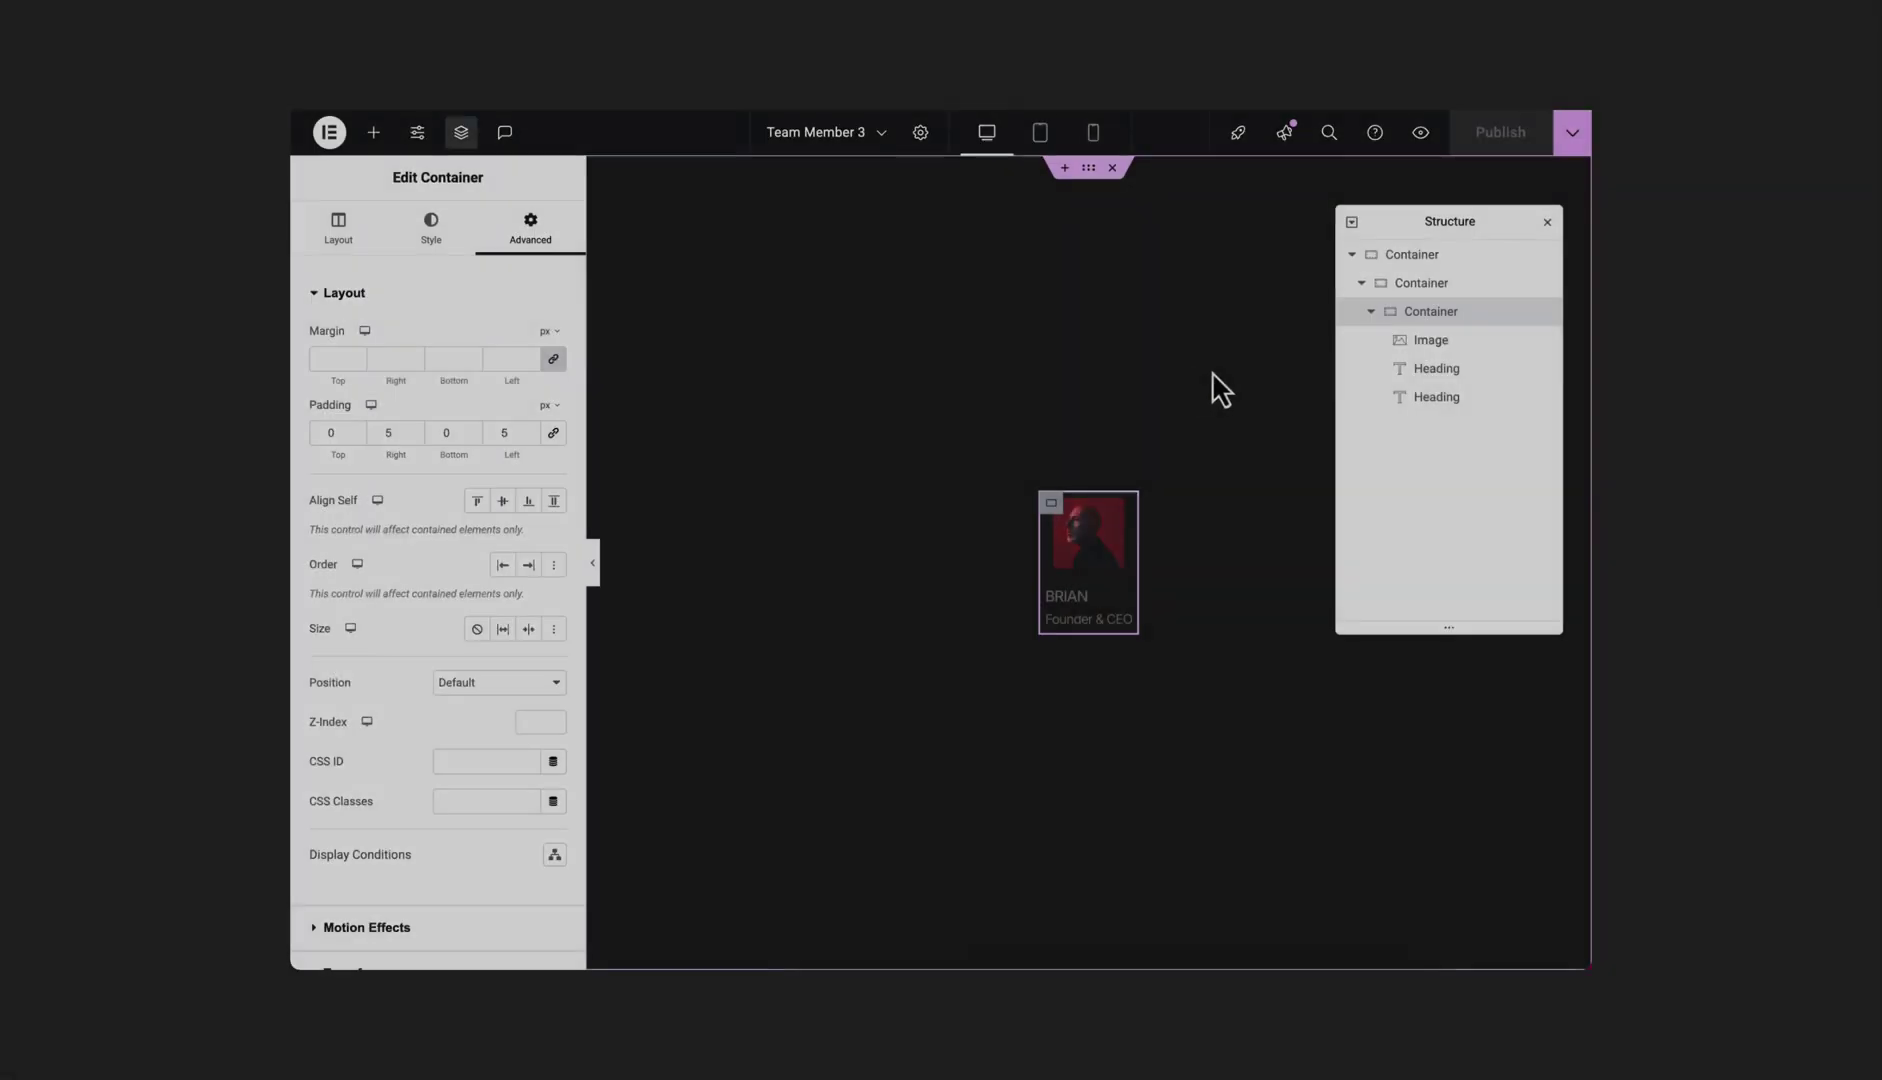
In the responsive preview, set the card container's width to auto.
right_click(1390, 318)
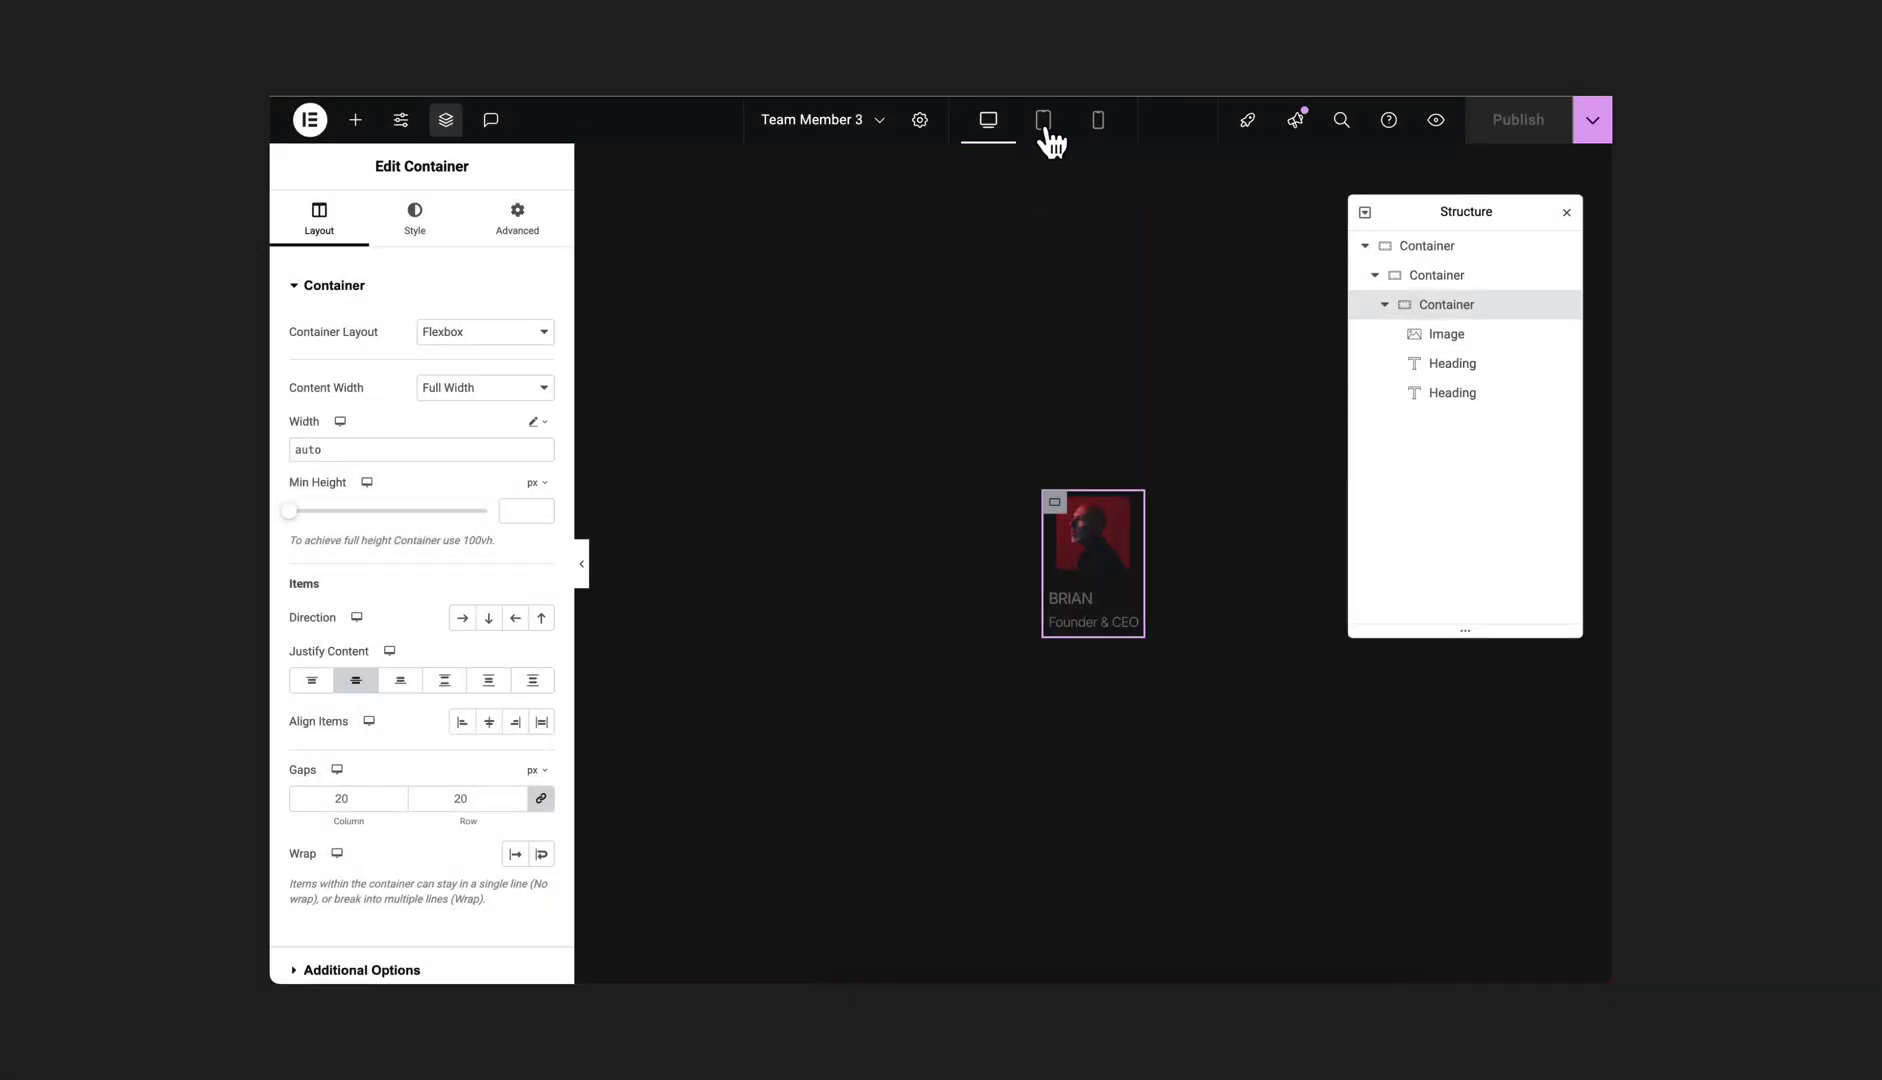
left_click(1045, 128)
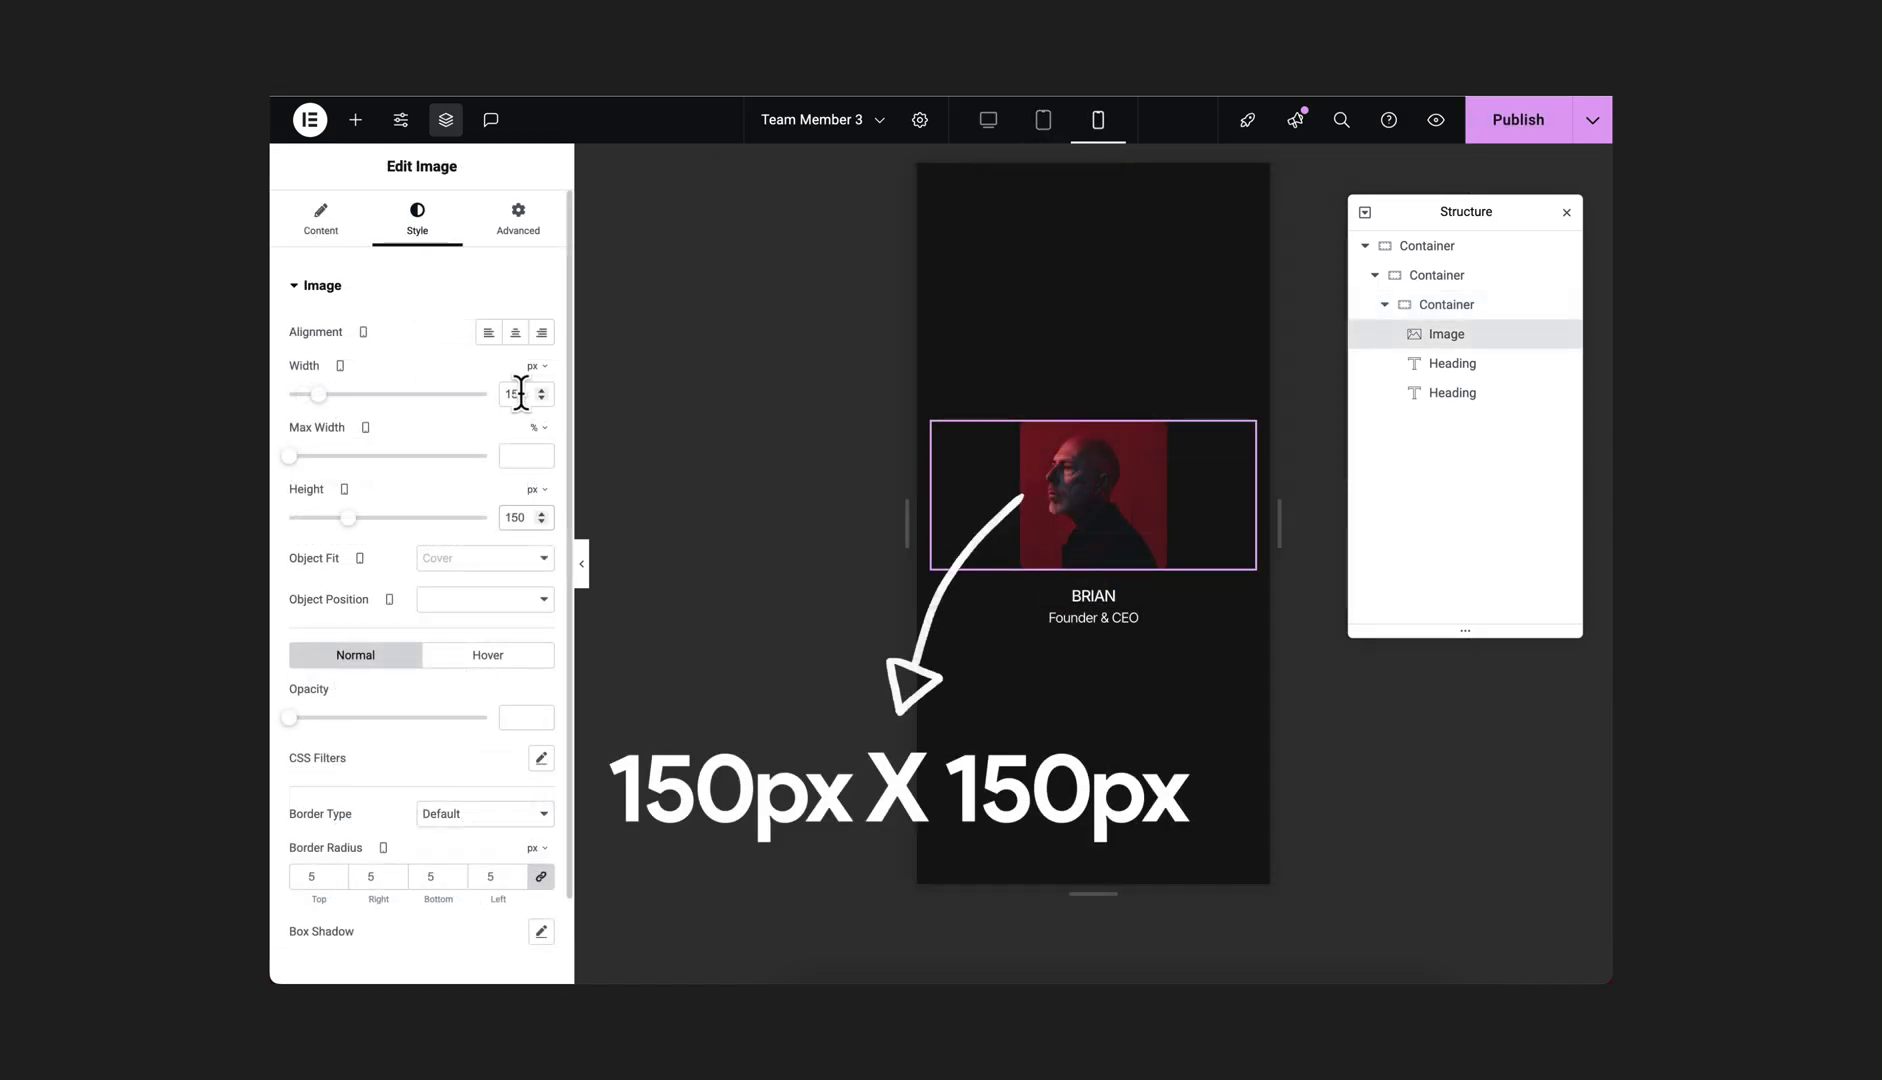
left_click(1441, 315)
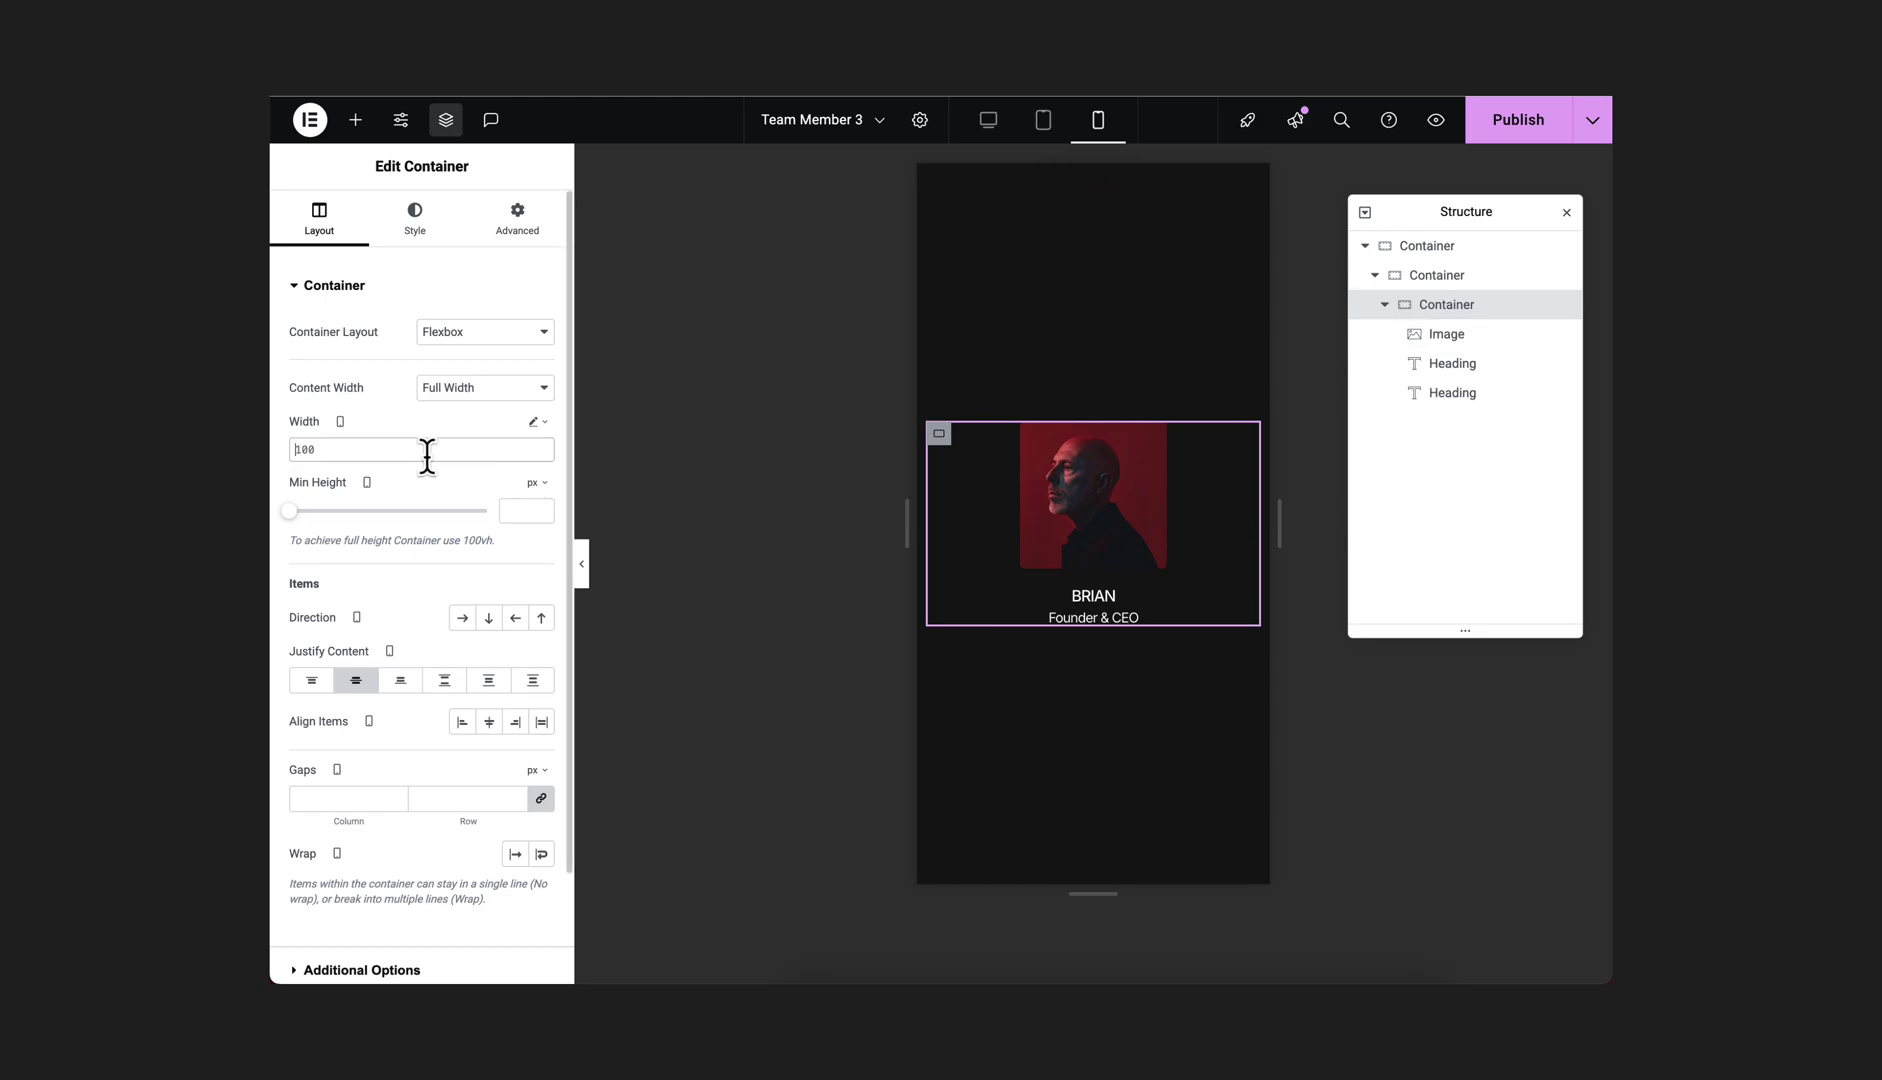
key("ctrl+a")
type("au")
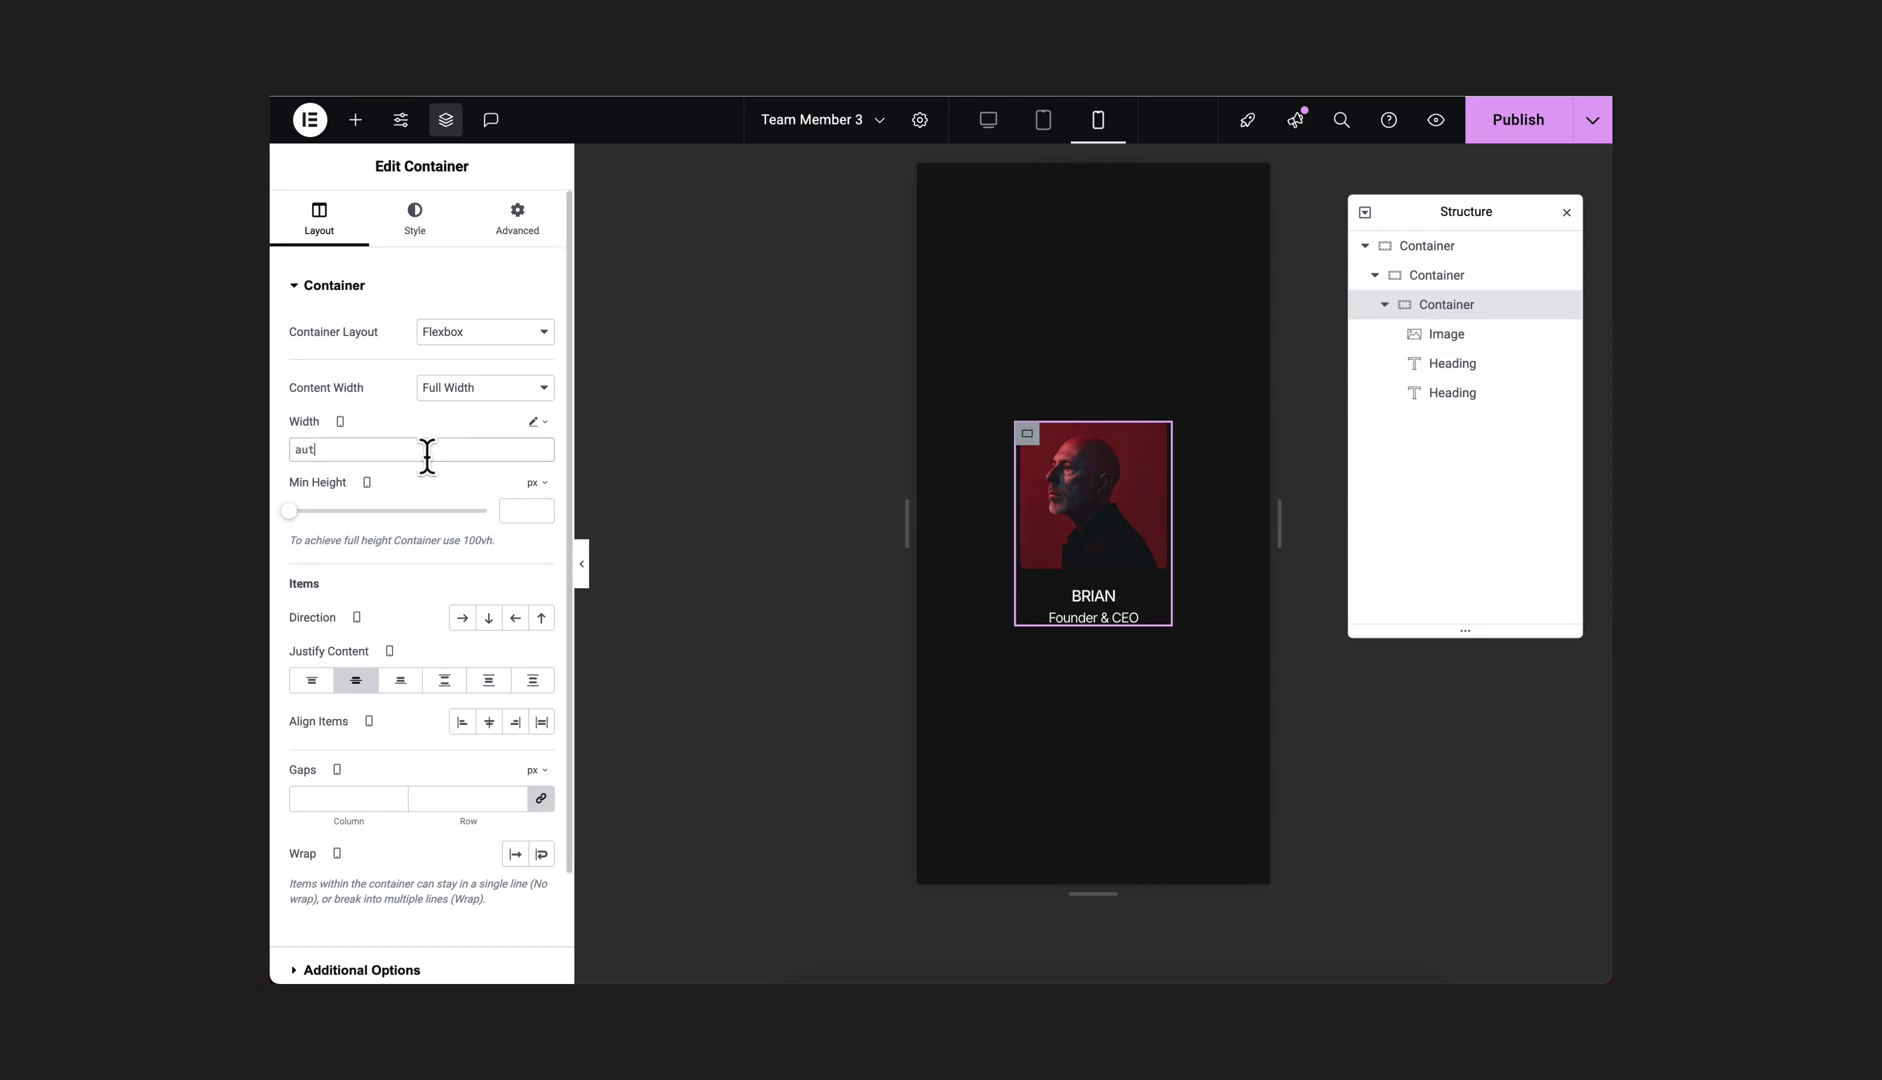
type("to")
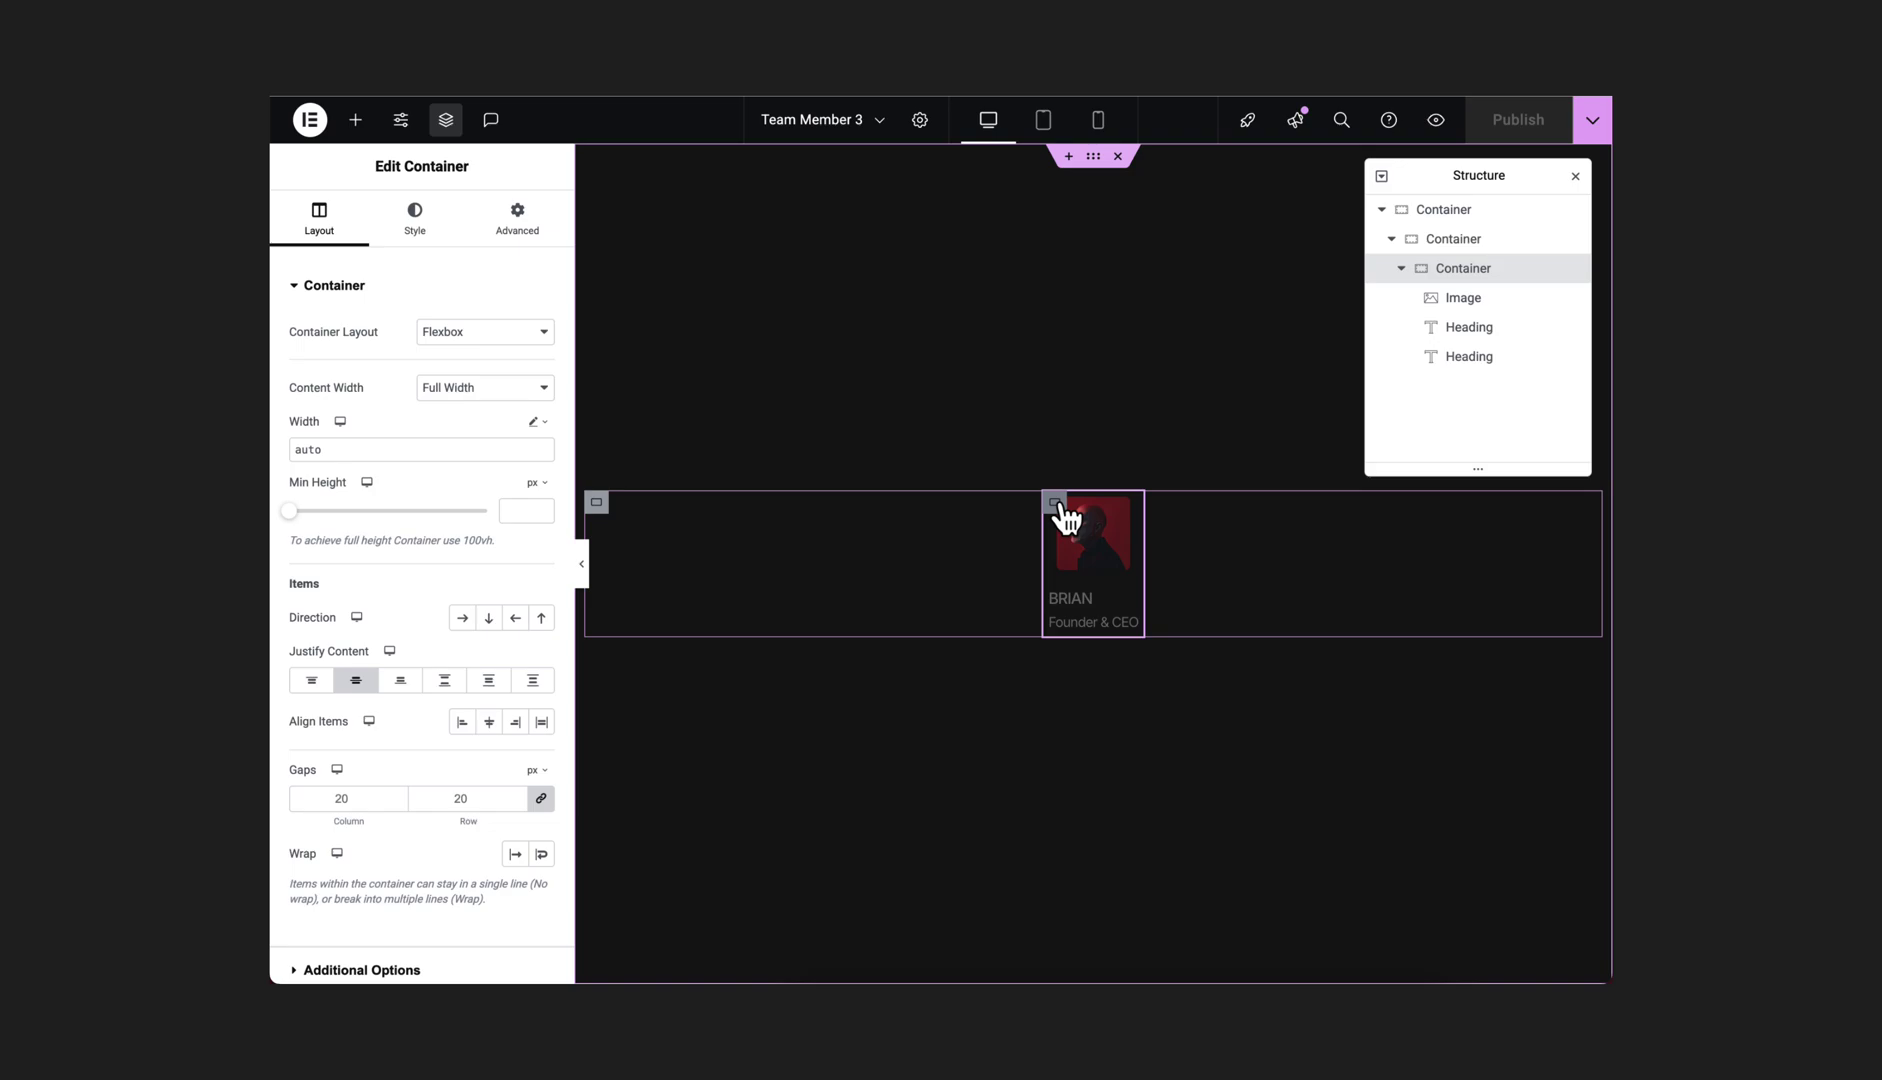
Duplicate the BRIAN card, then add an icon at the section top using the blank arrow SVG.
right_click(1065, 510)
left_click(937, 468)
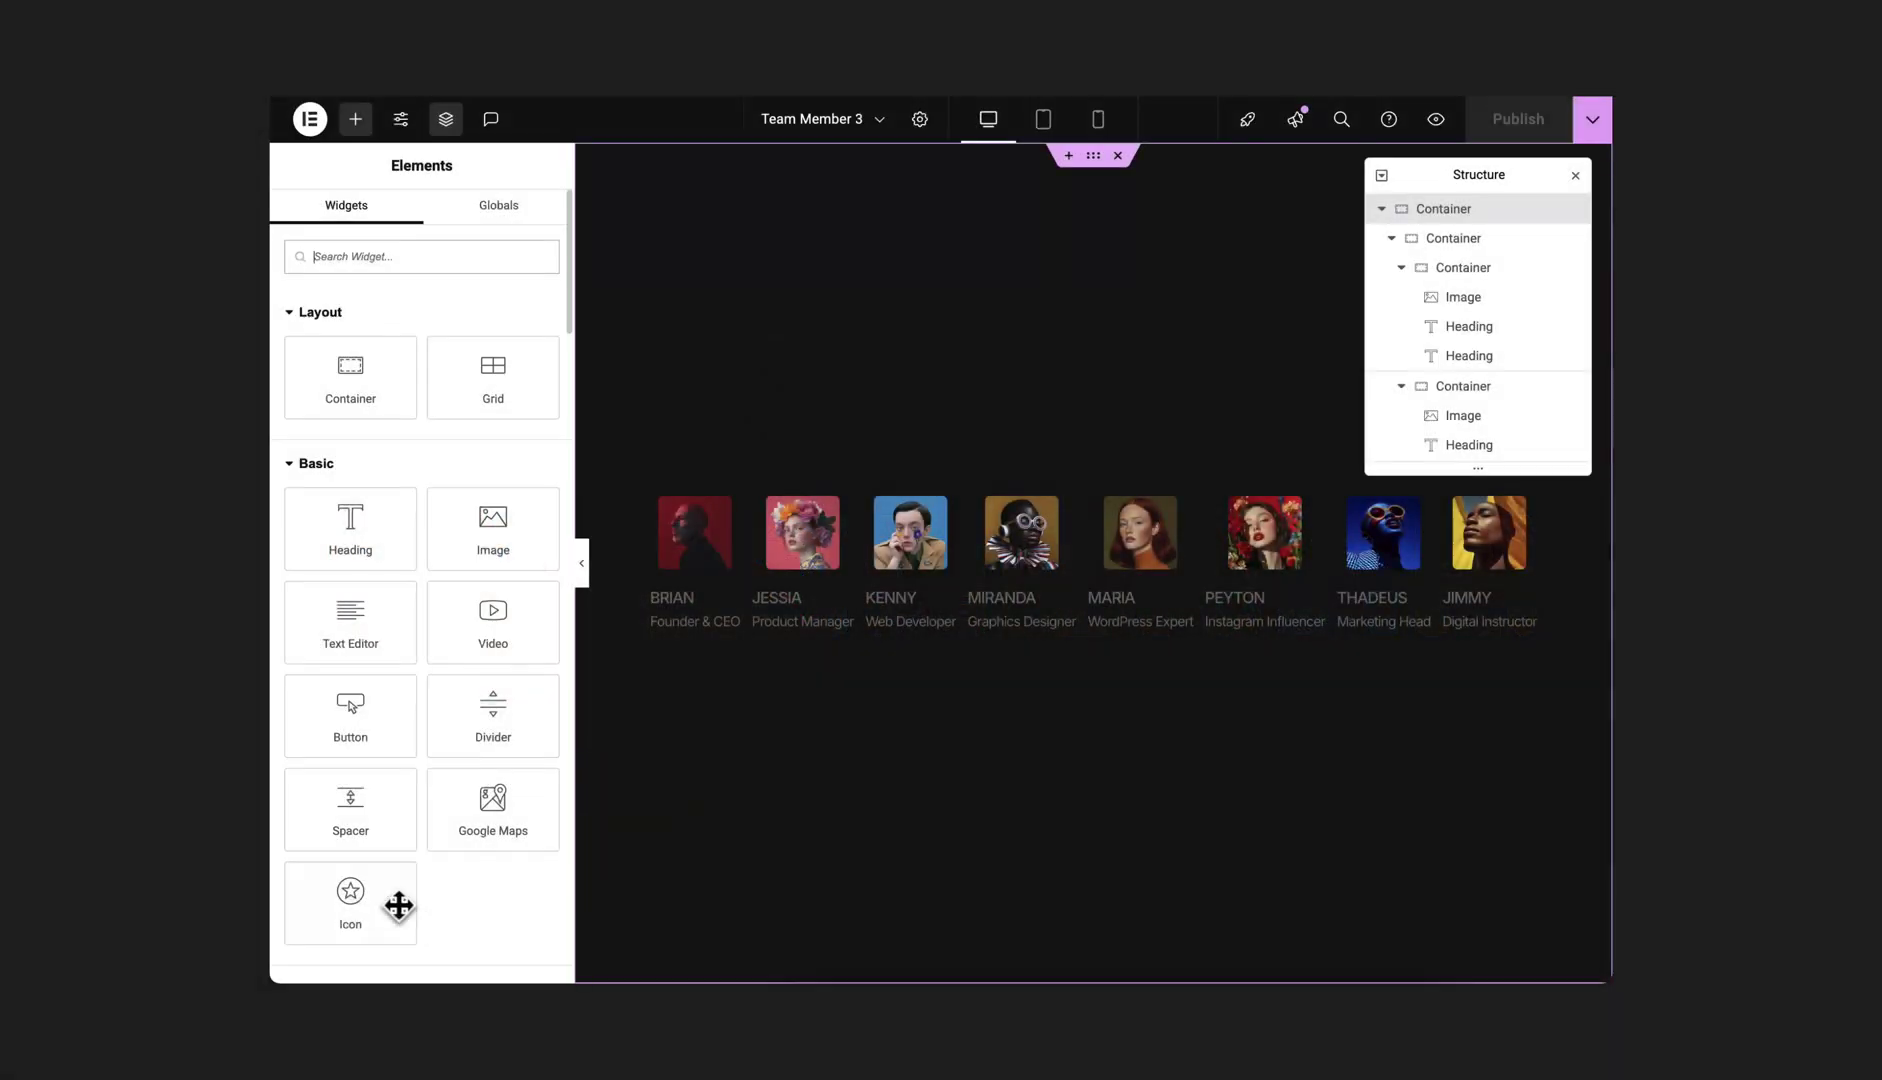
left_click_drag(350, 897, 691, 534)
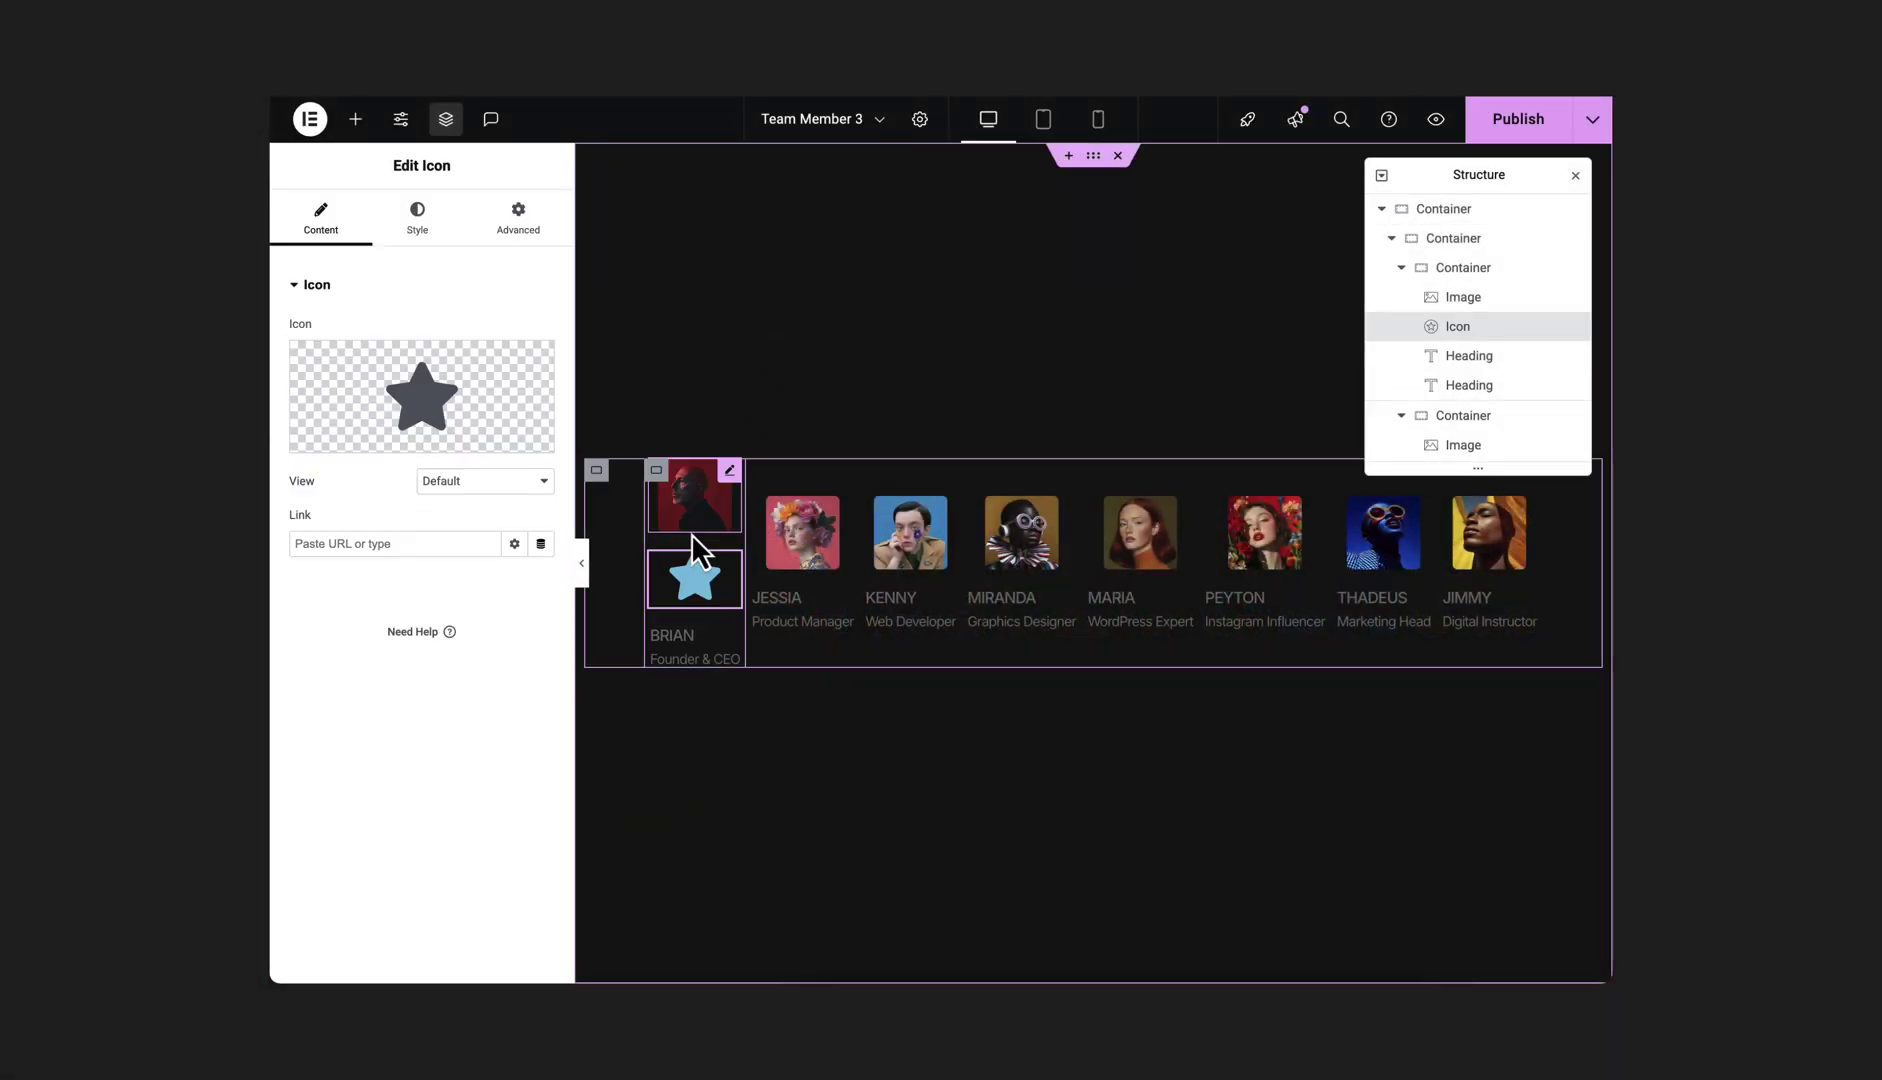
left_click_drag(1510, 334, 1499, 258)
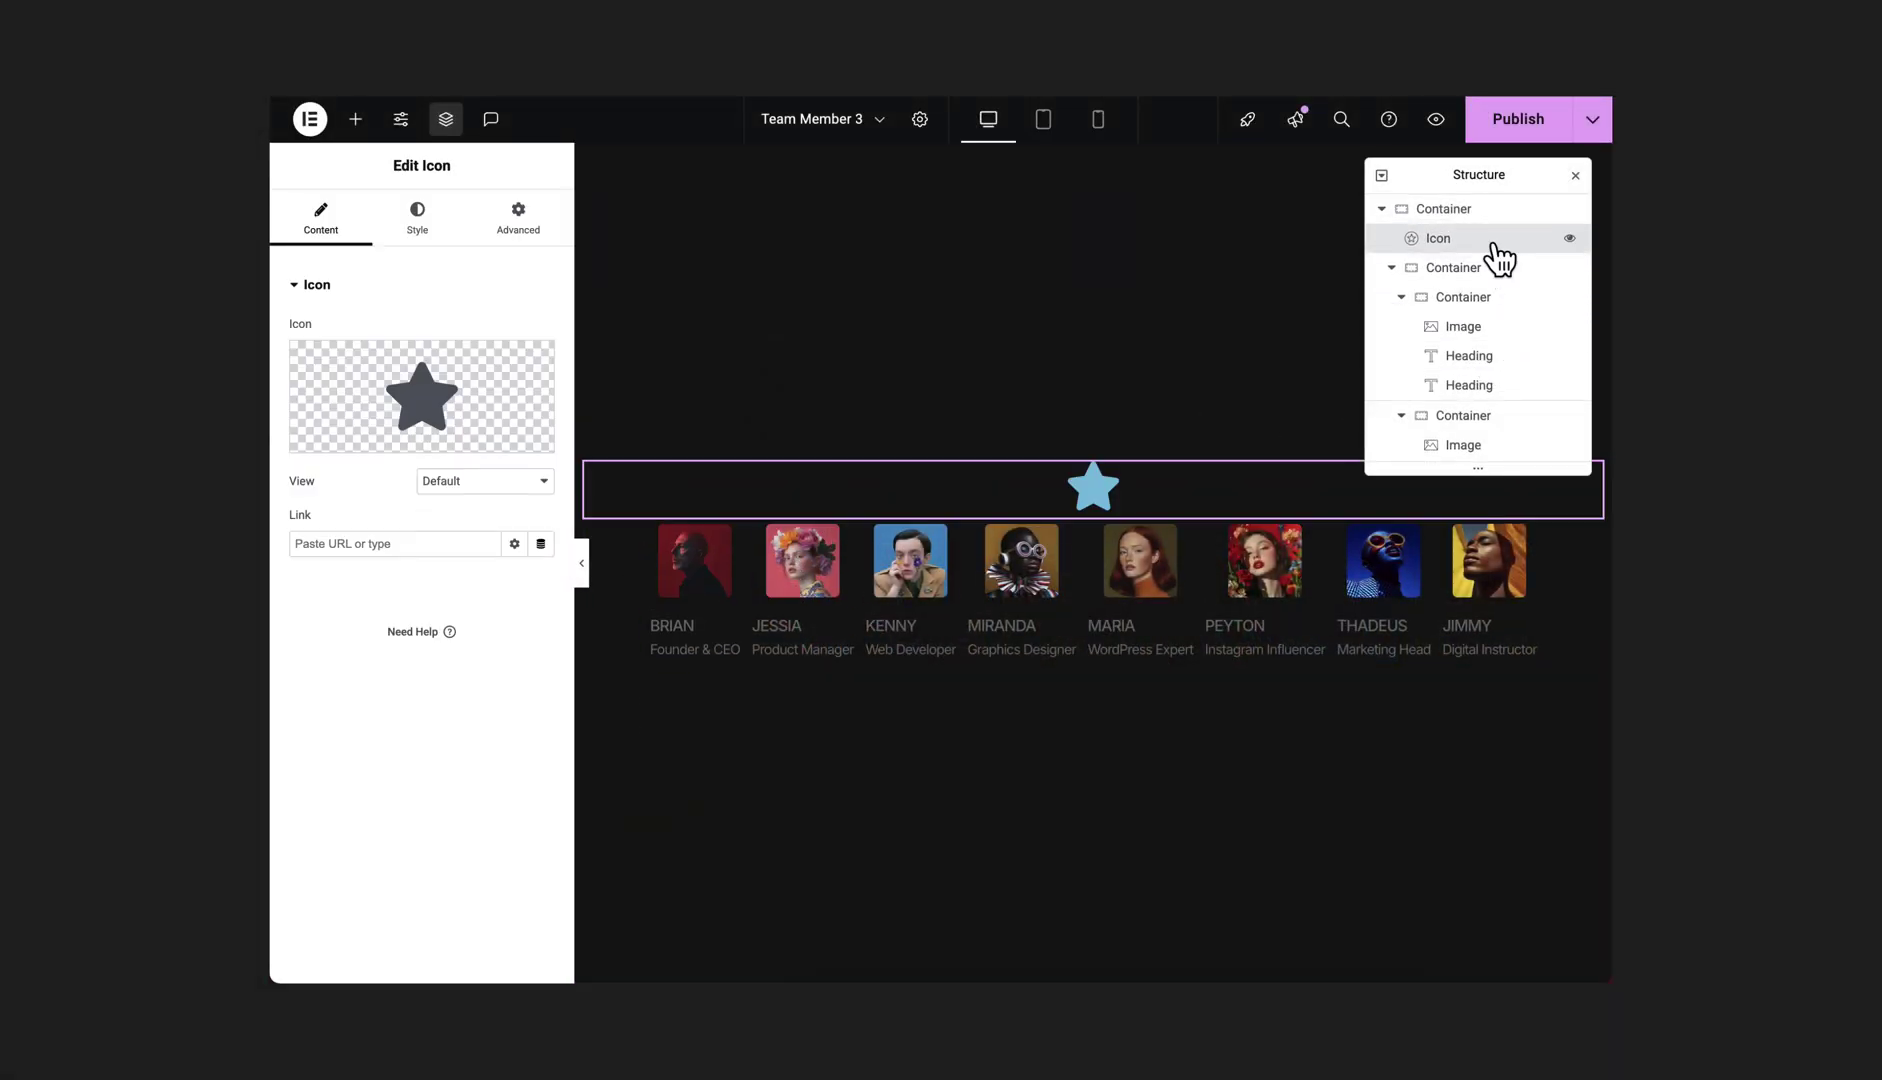
left_click(525, 445)
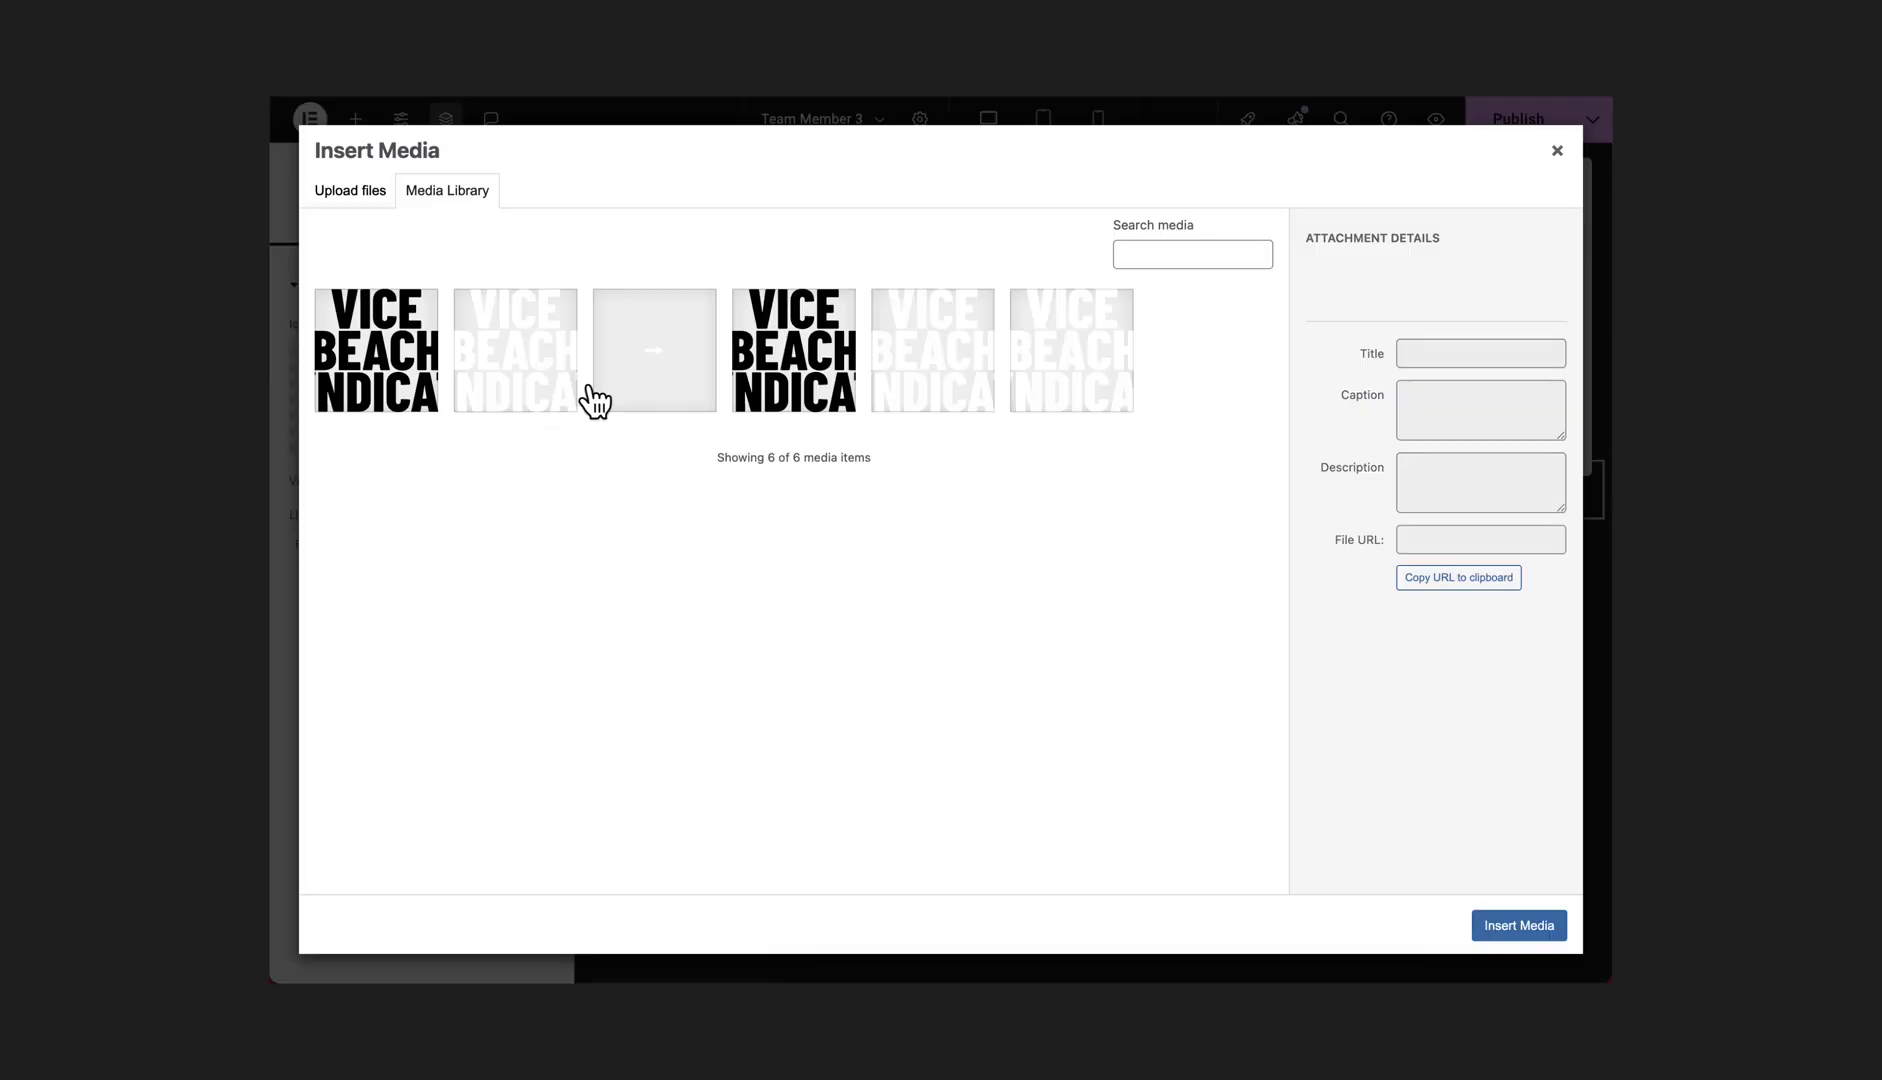
left_click(595, 395)
left_click(1516, 921)
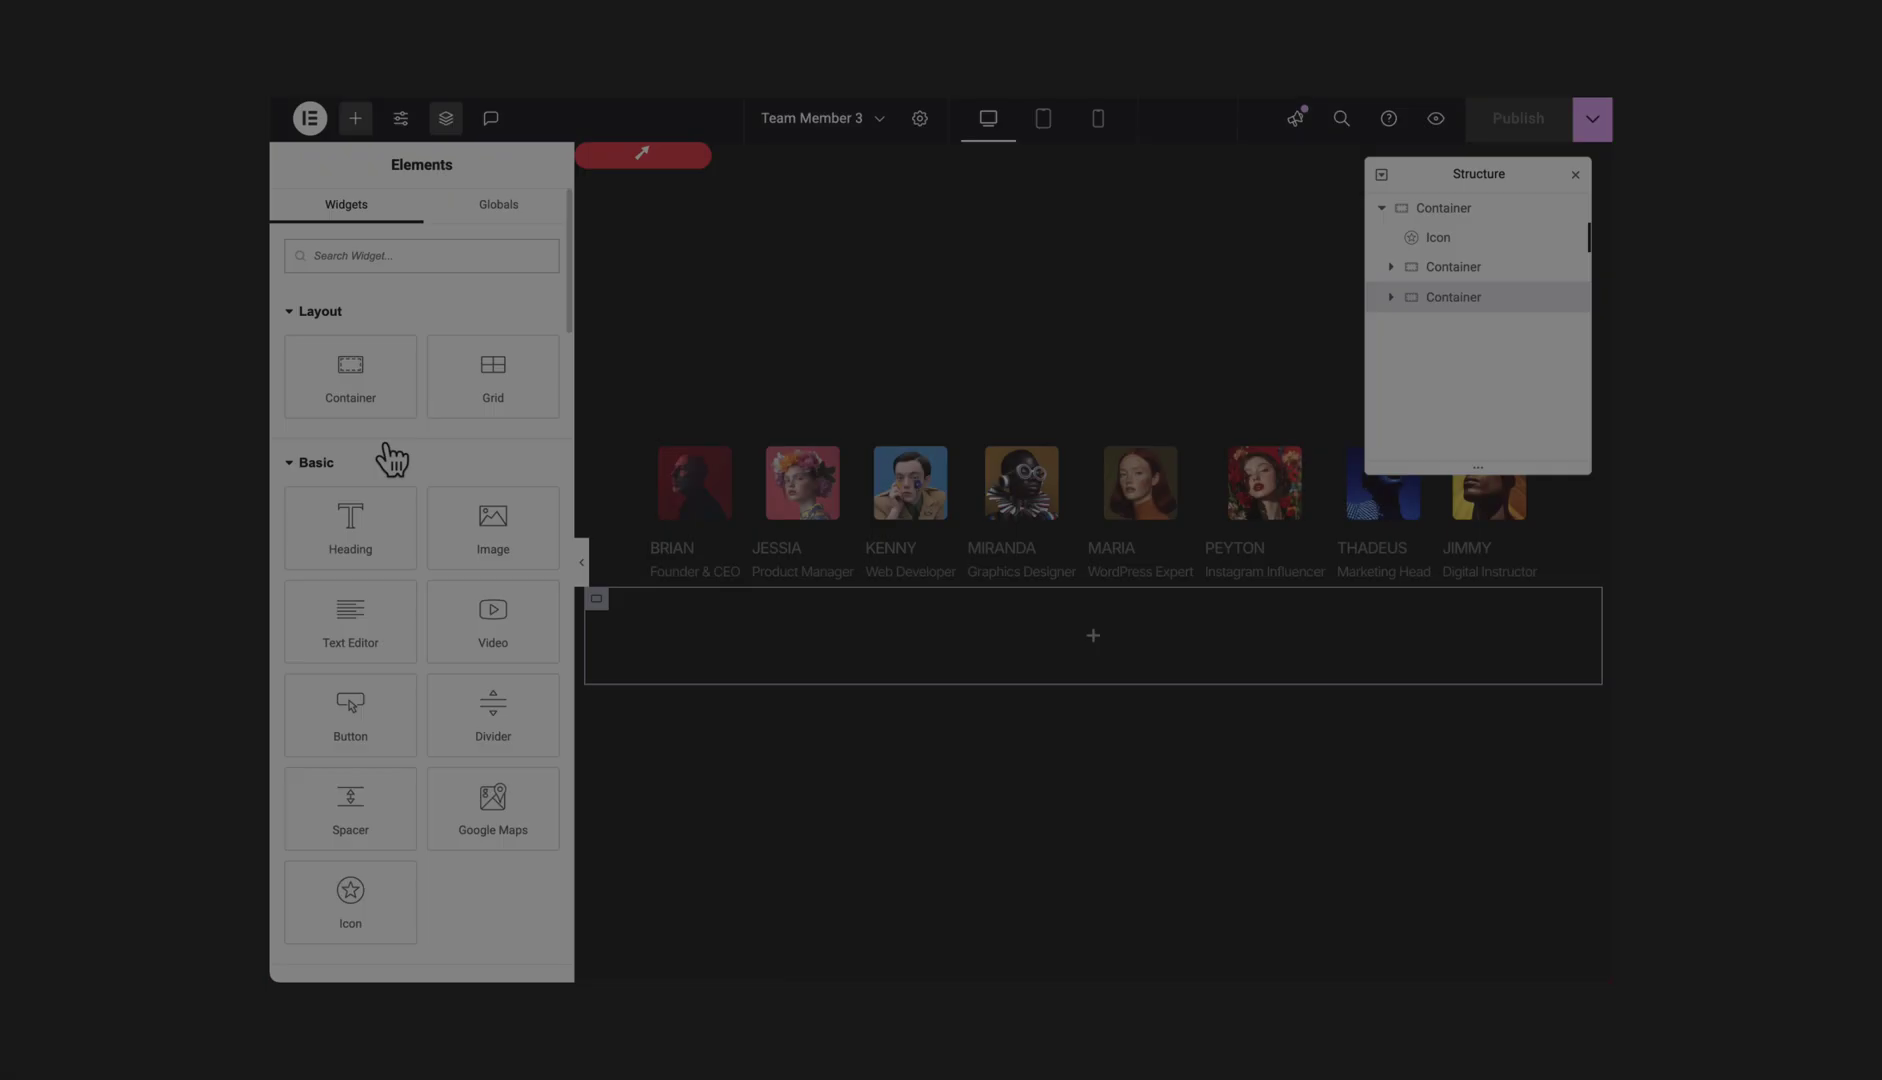
Add a heading reading MEMBERS below the portraits and make its text white.
left_click_drag(340, 532, 981, 660)
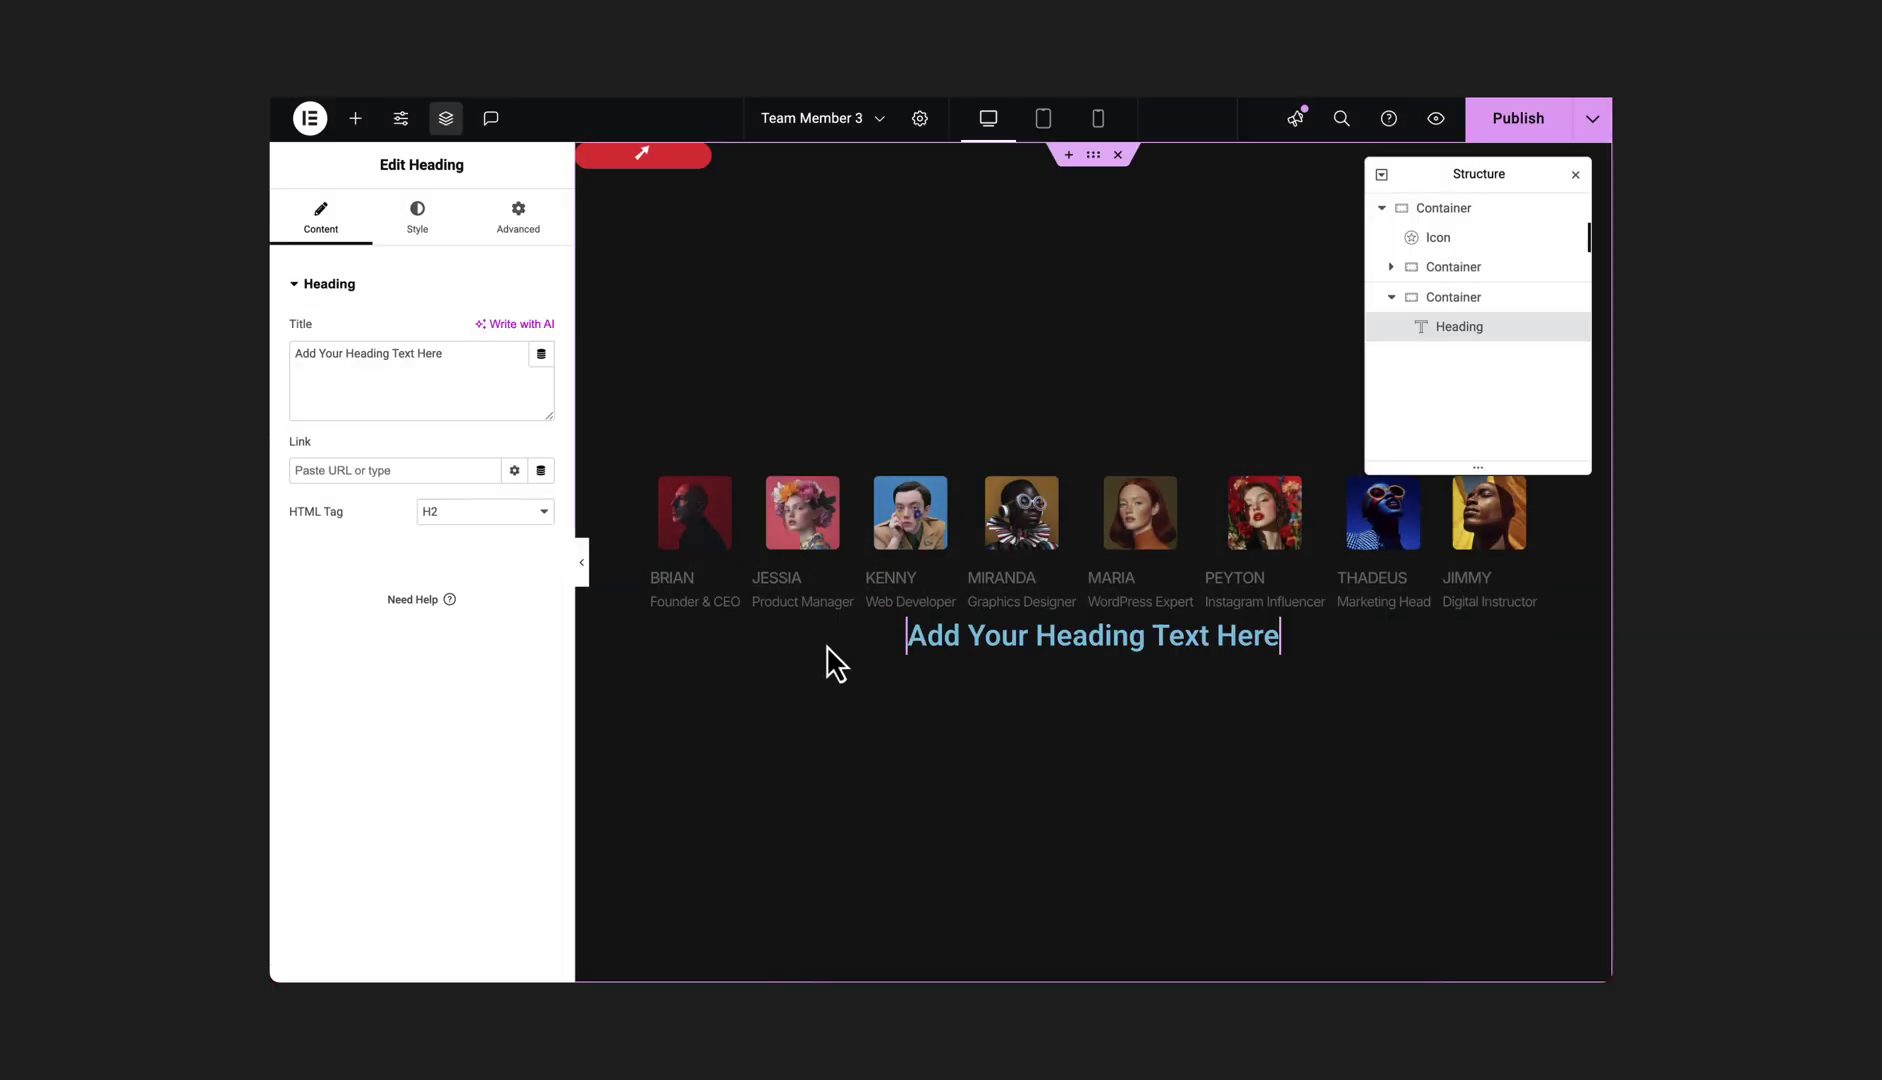
triple_click(424, 366)
type("MEMBERS")
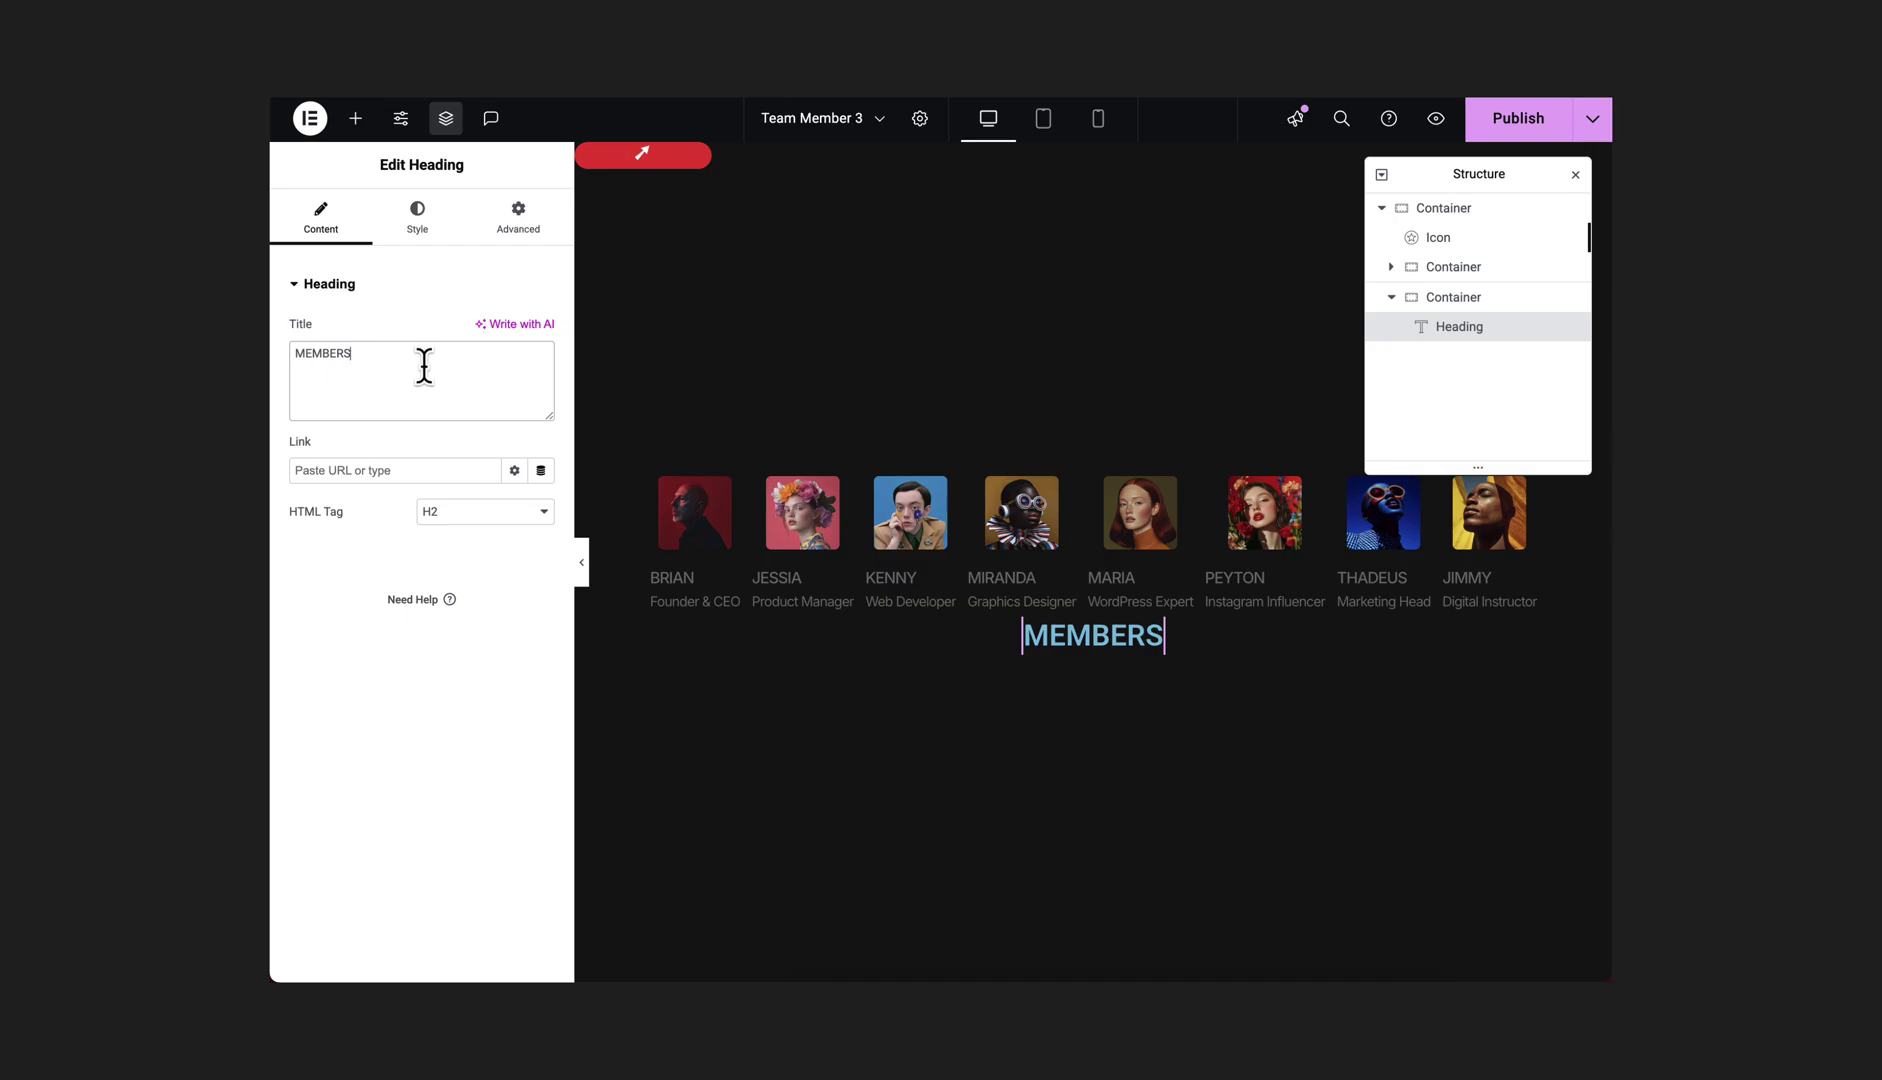
left_click(417, 215)
left_click(538, 610)
left_click(454, 726)
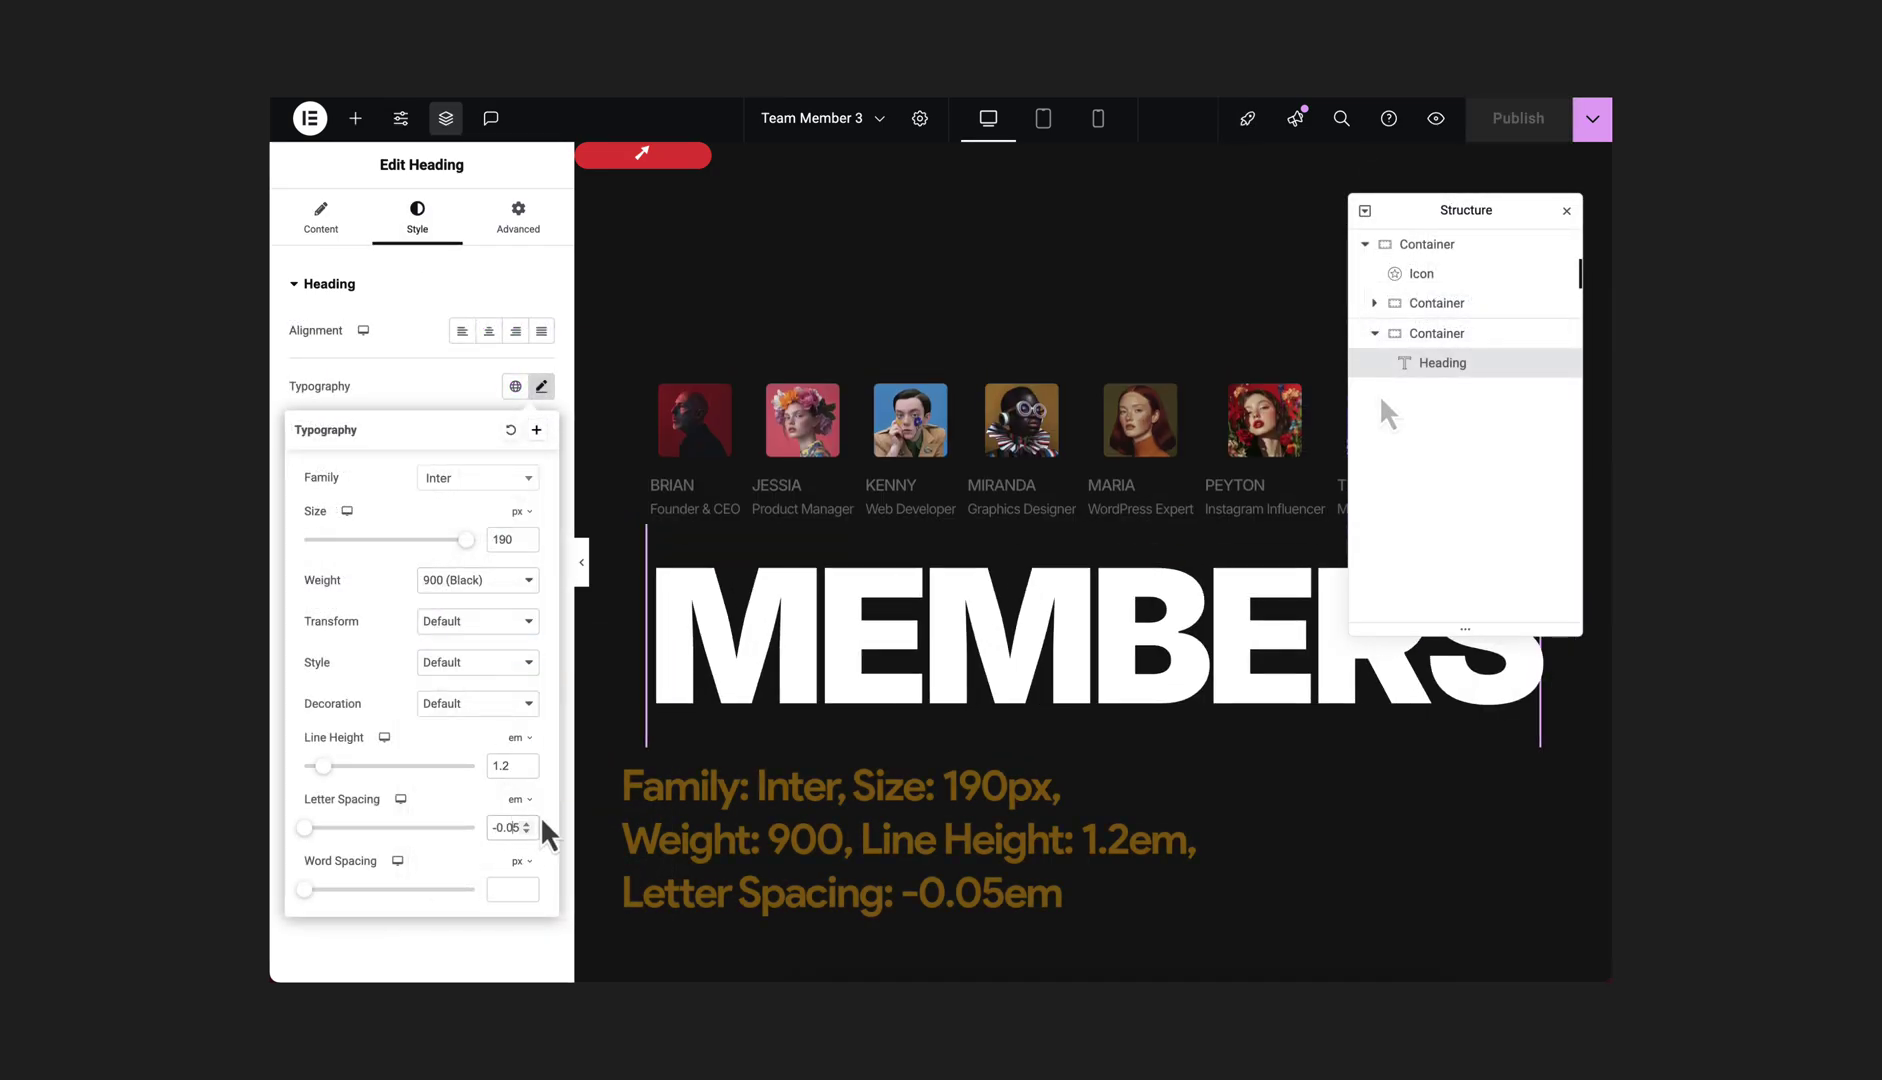
Duplicate the MEMBERS heading container and set the copy to 50 px, Semi Bold 600.
right_click(1429, 336)
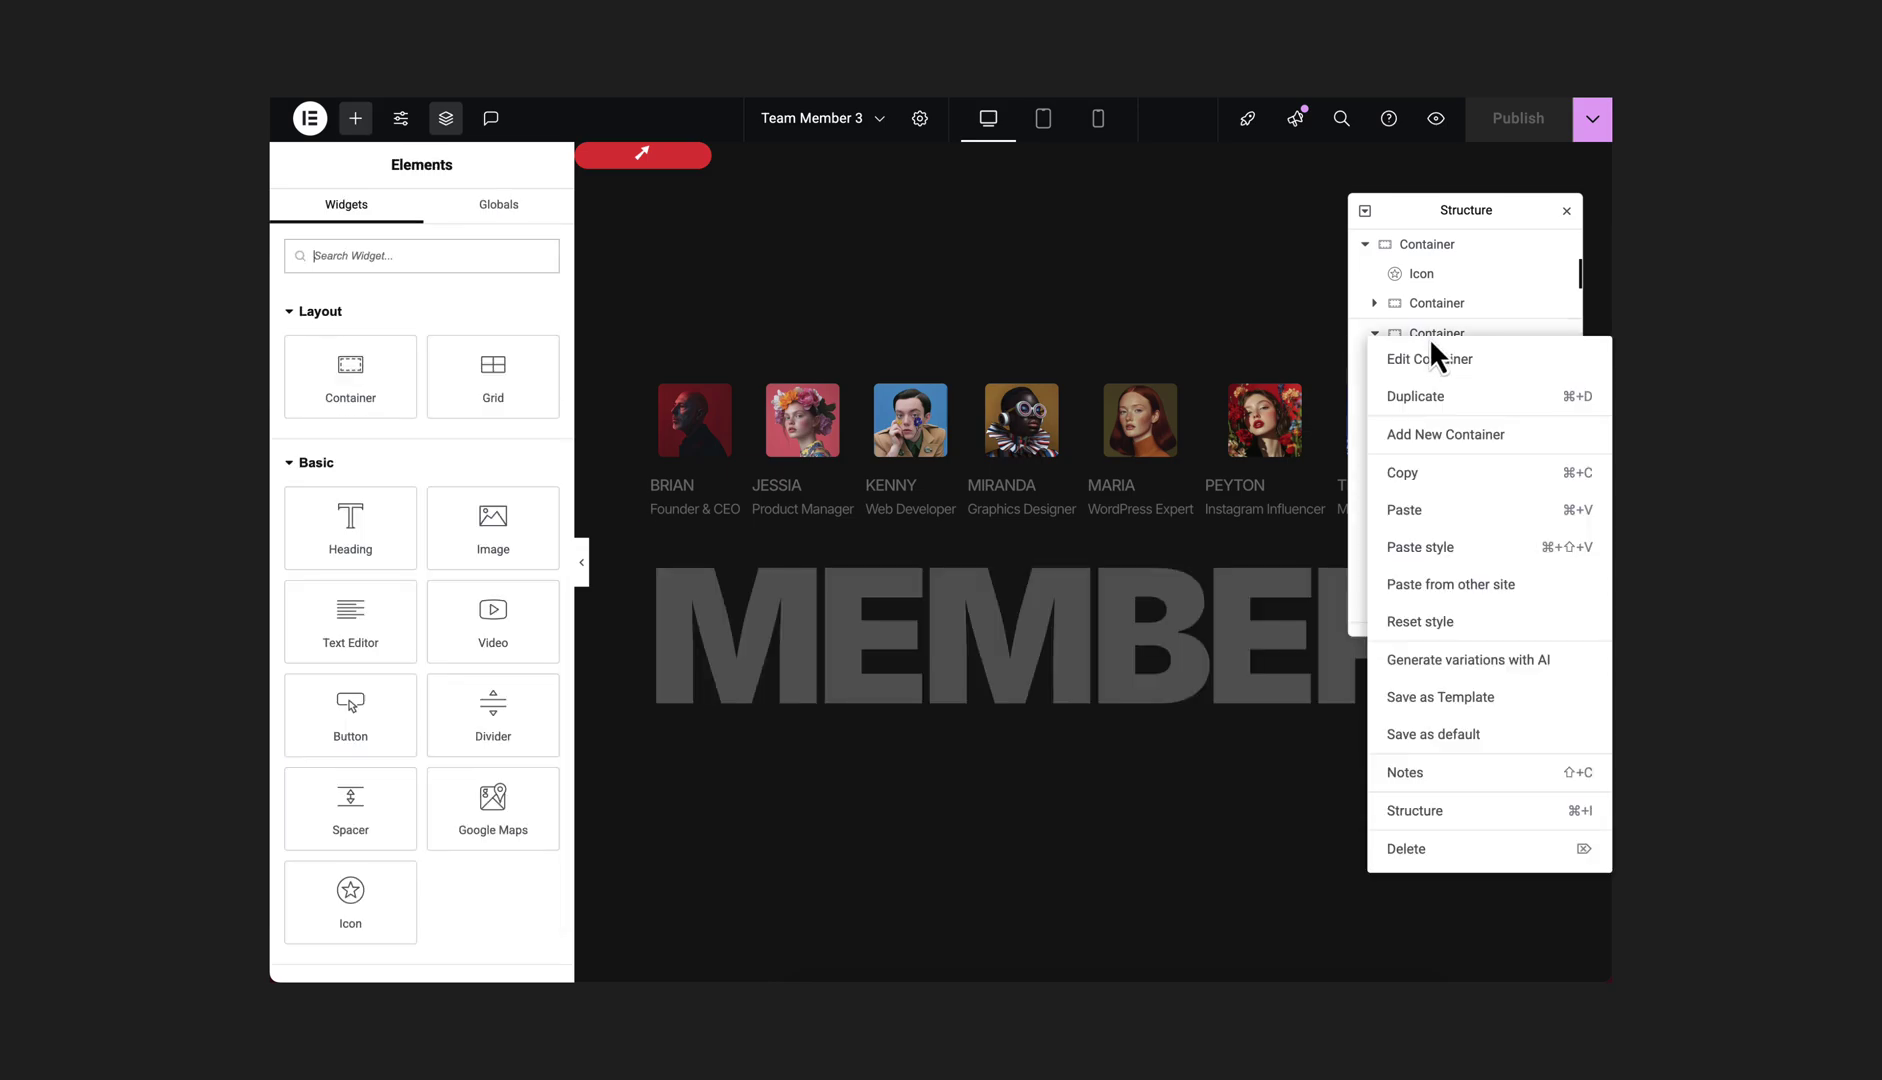
left_click(1433, 397)
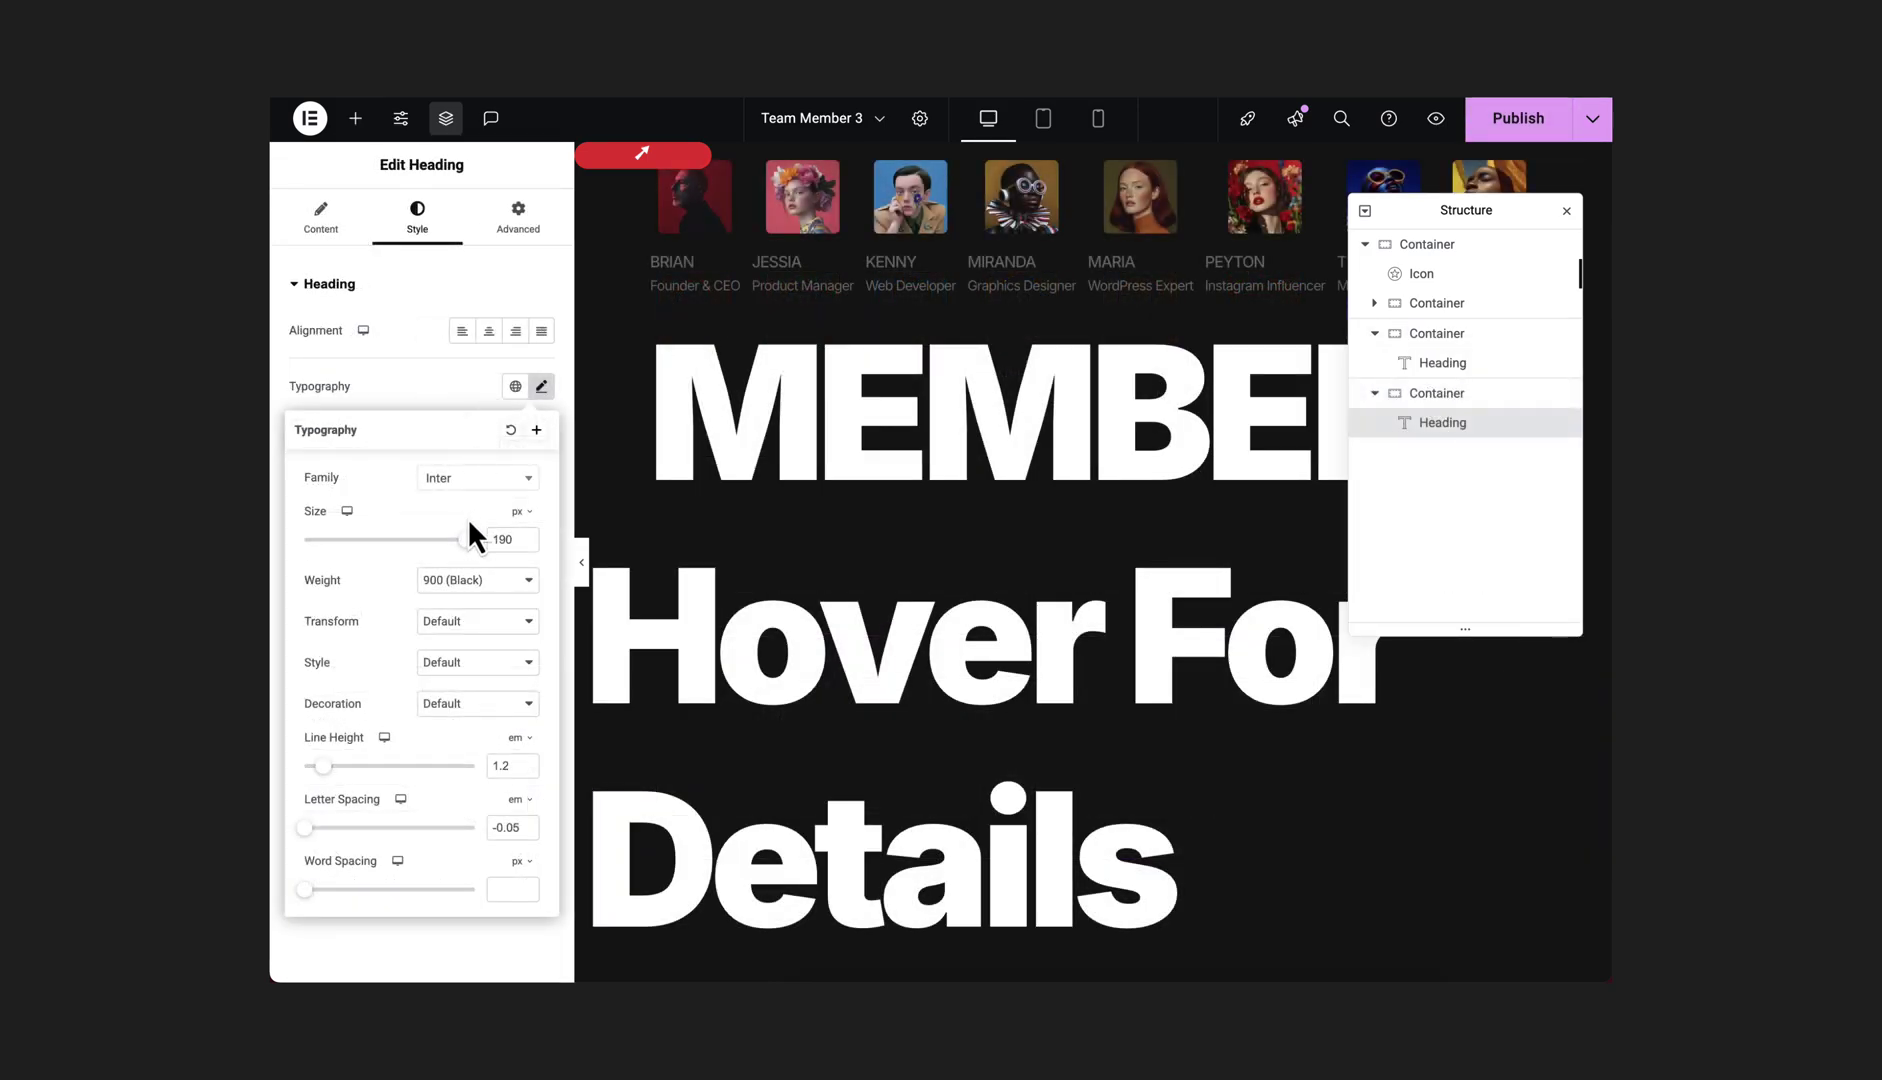
double_click(500, 539)
type("50")
left_click(494, 590)
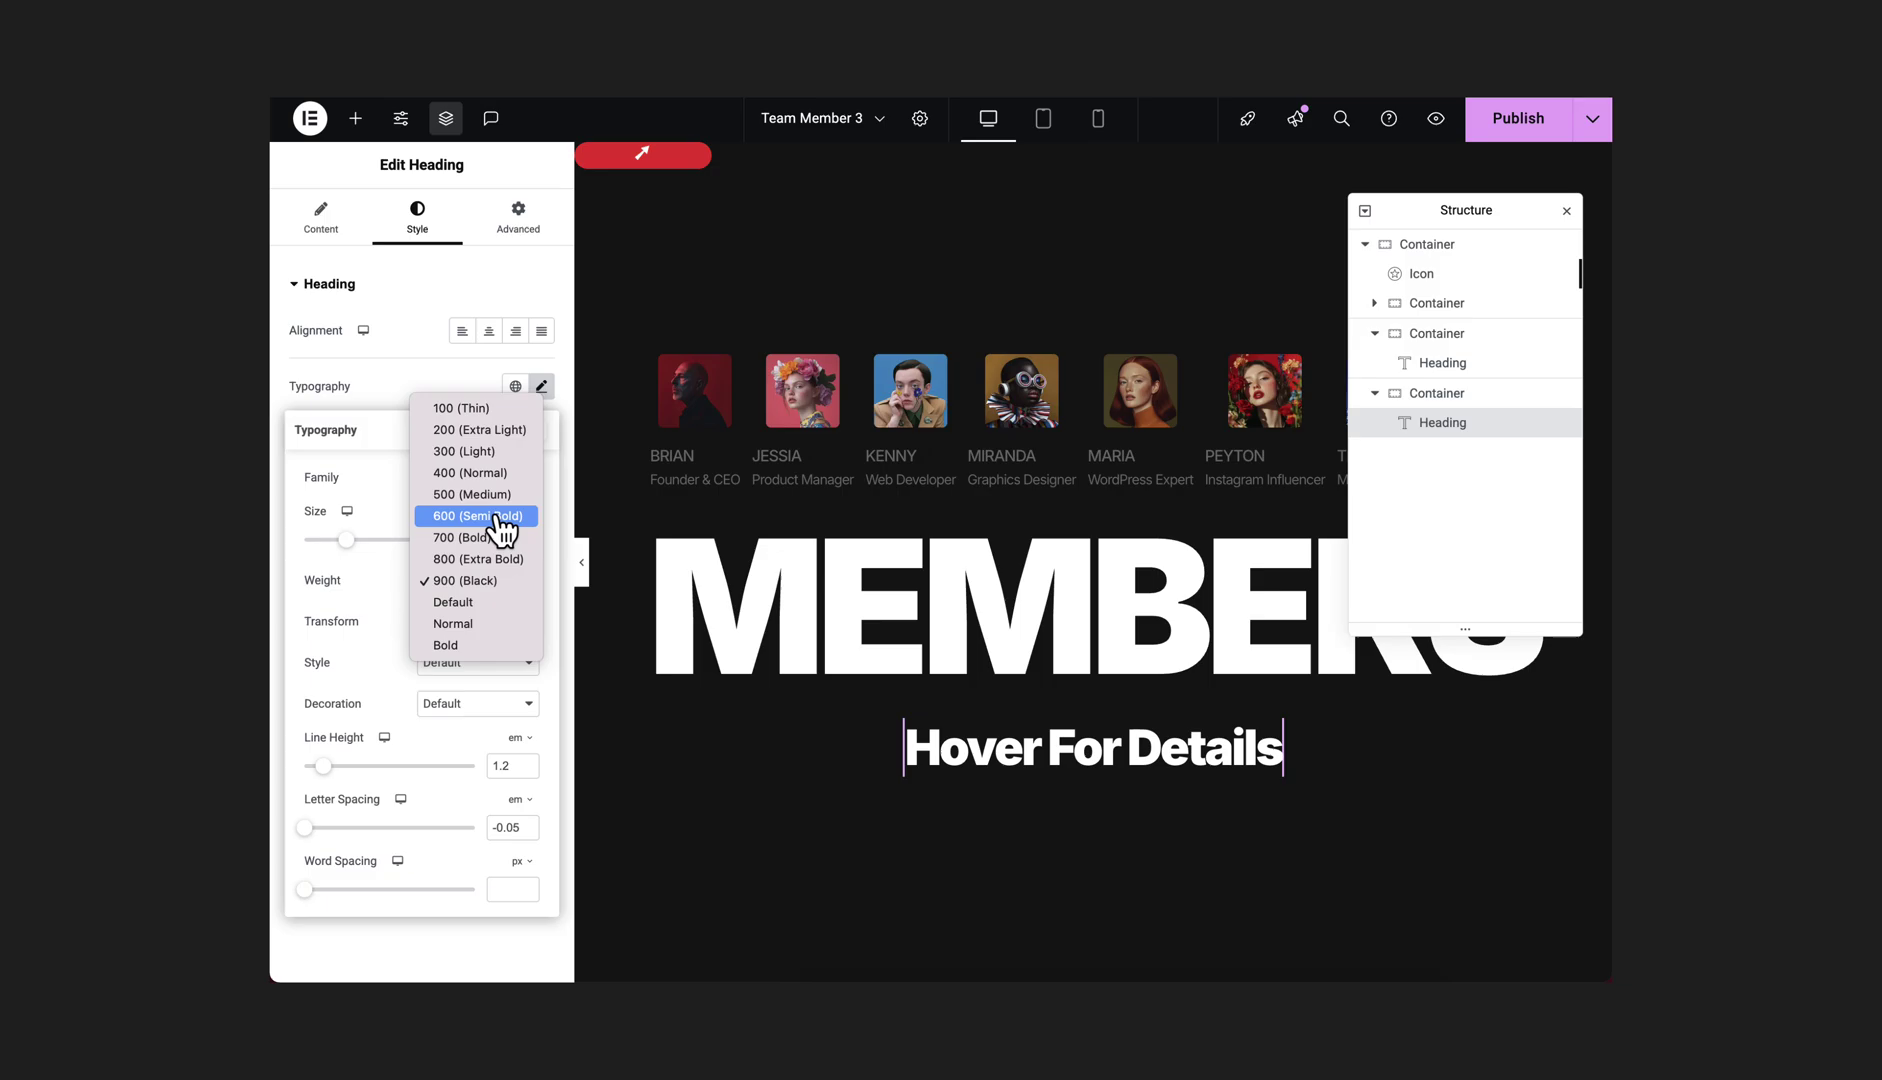
left_click(496, 520)
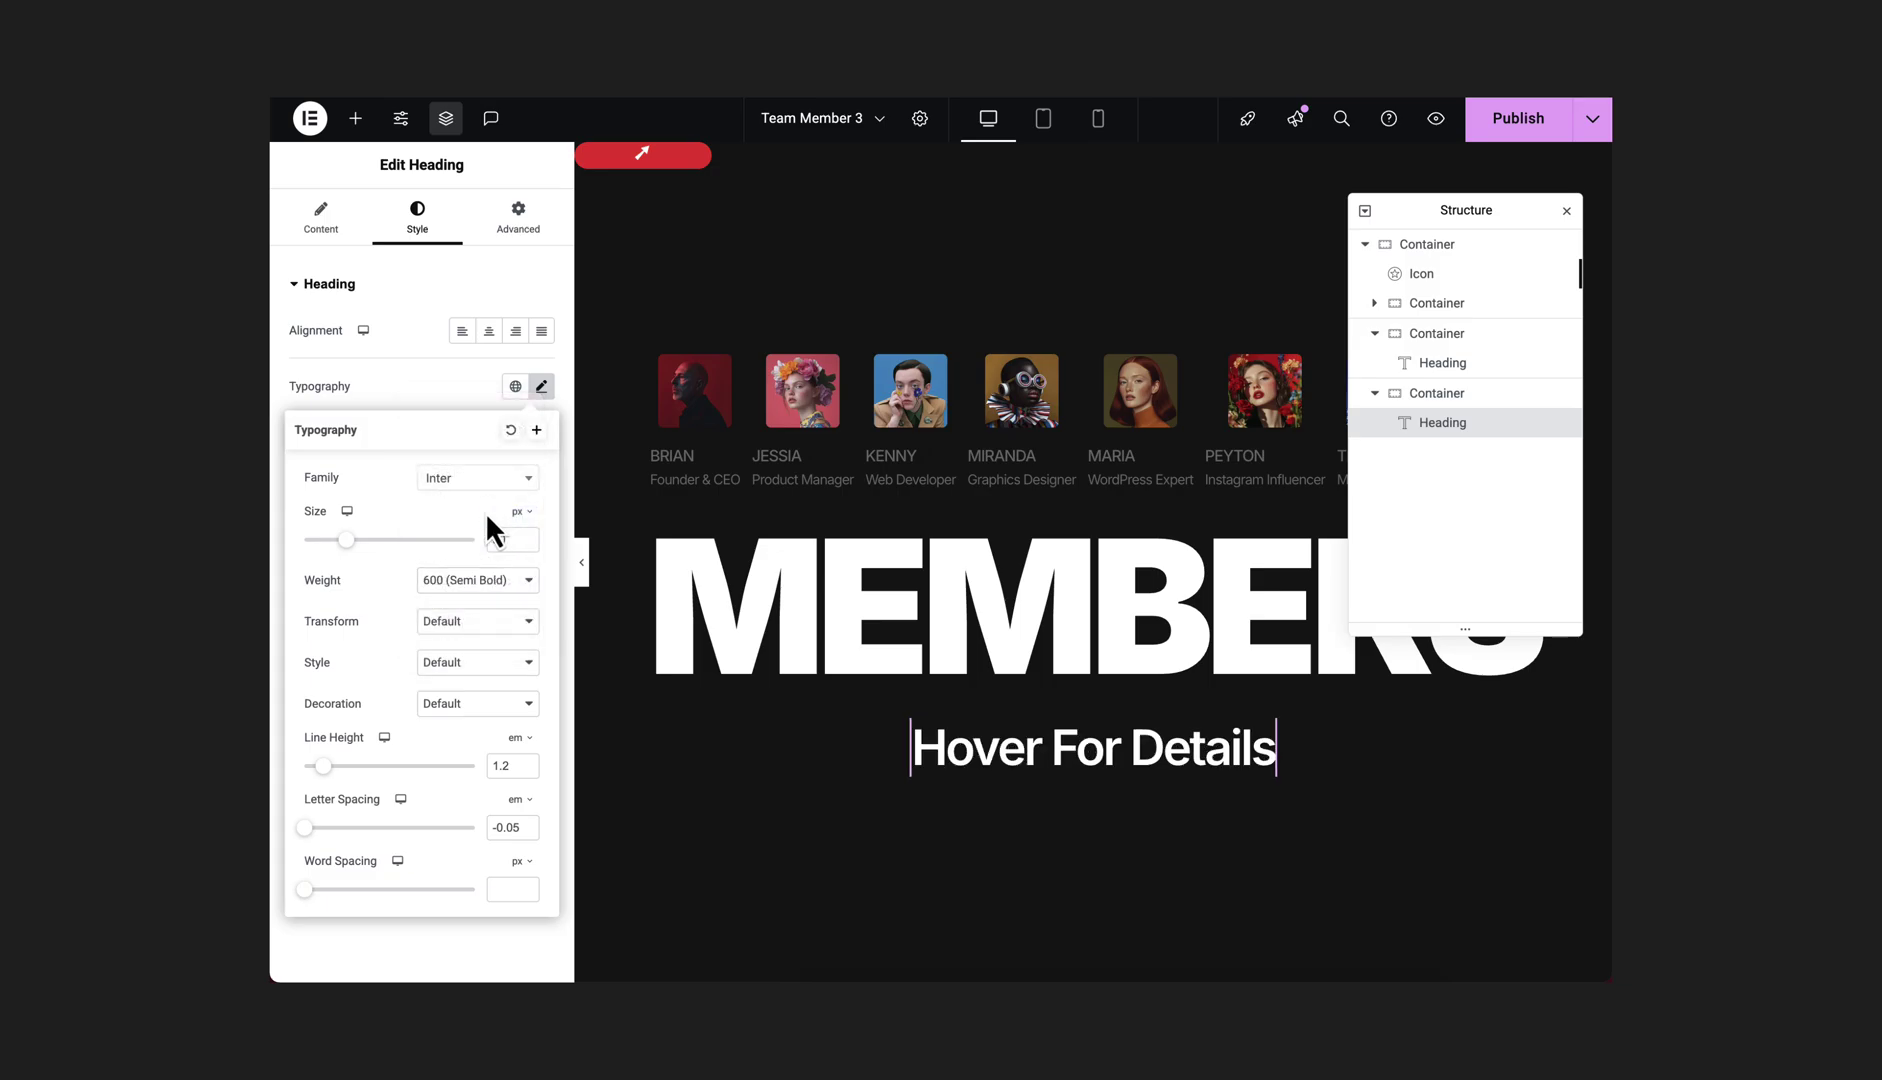
Add the mdw-image-hover-119 CSS class to the outer section container and save the page.
left_click(1508, 252)
left_click(491, 808)
type("mdw-ima")
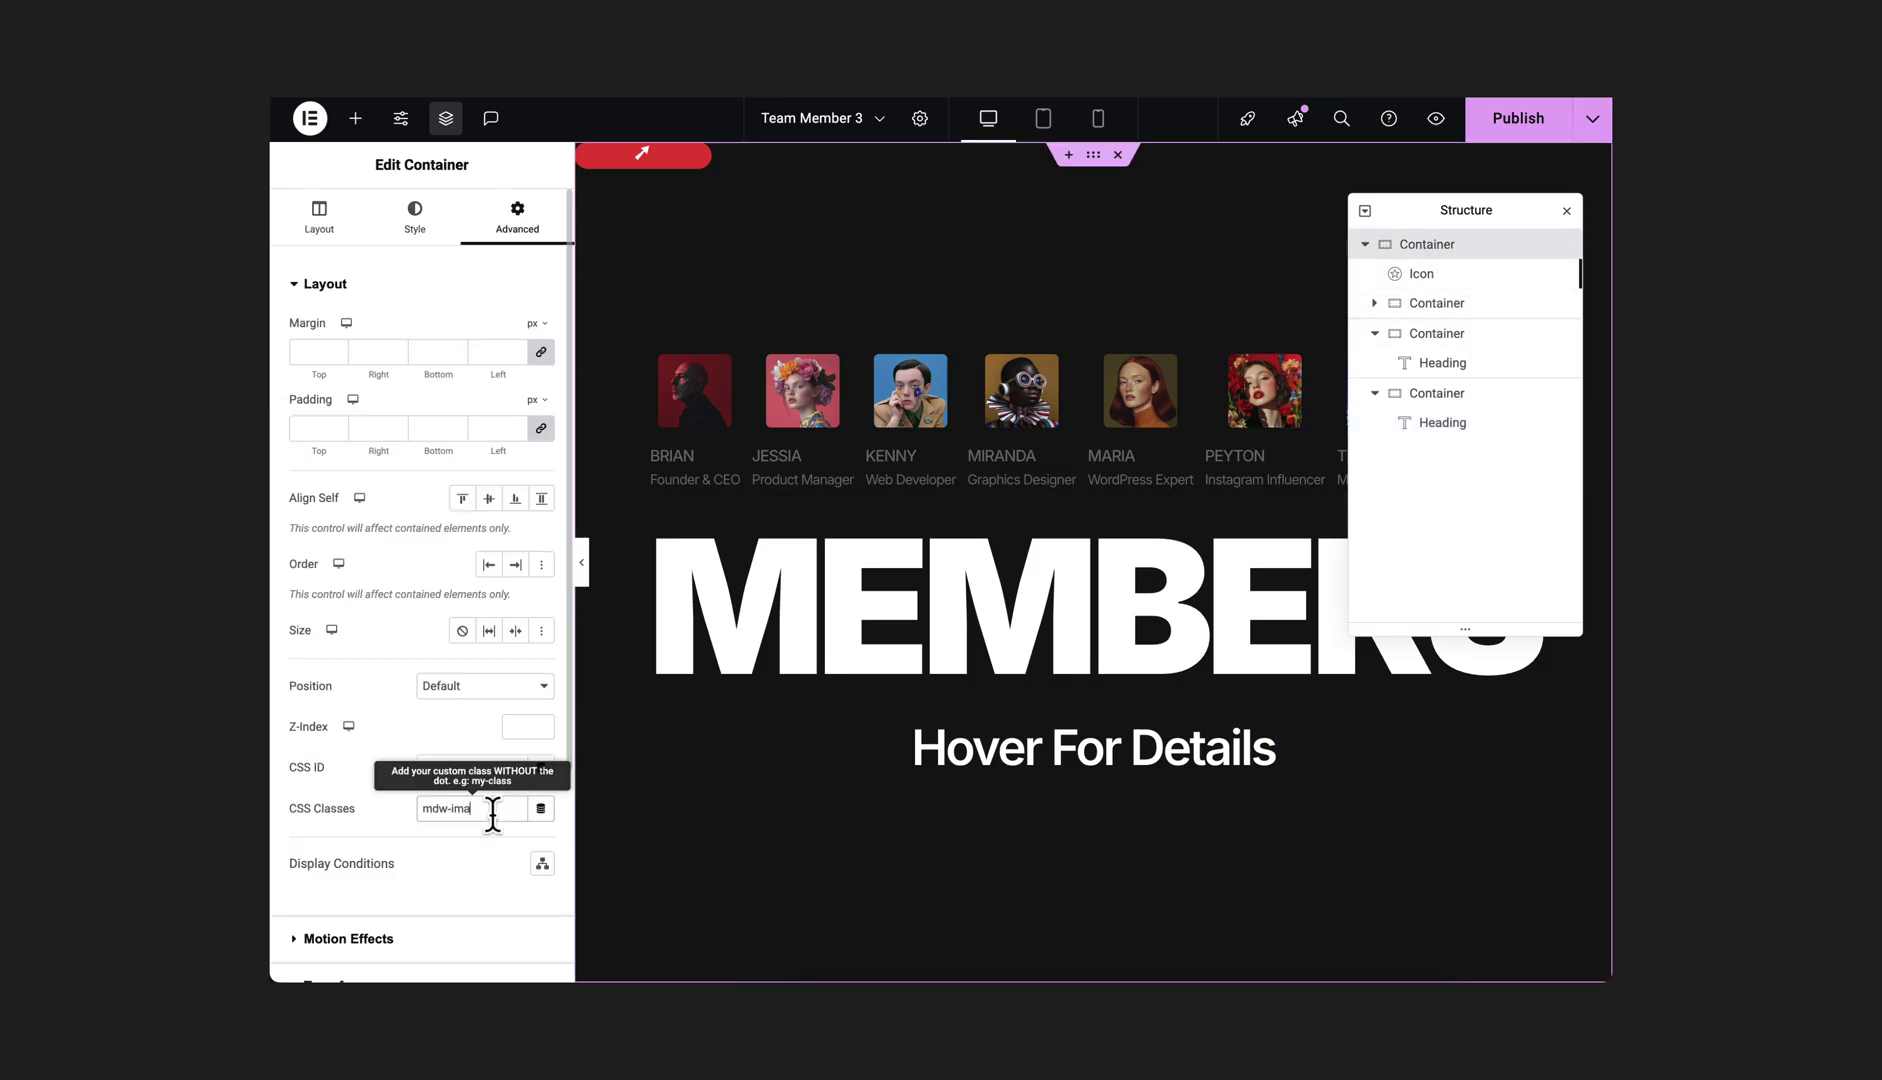
type("ge-hover-119")
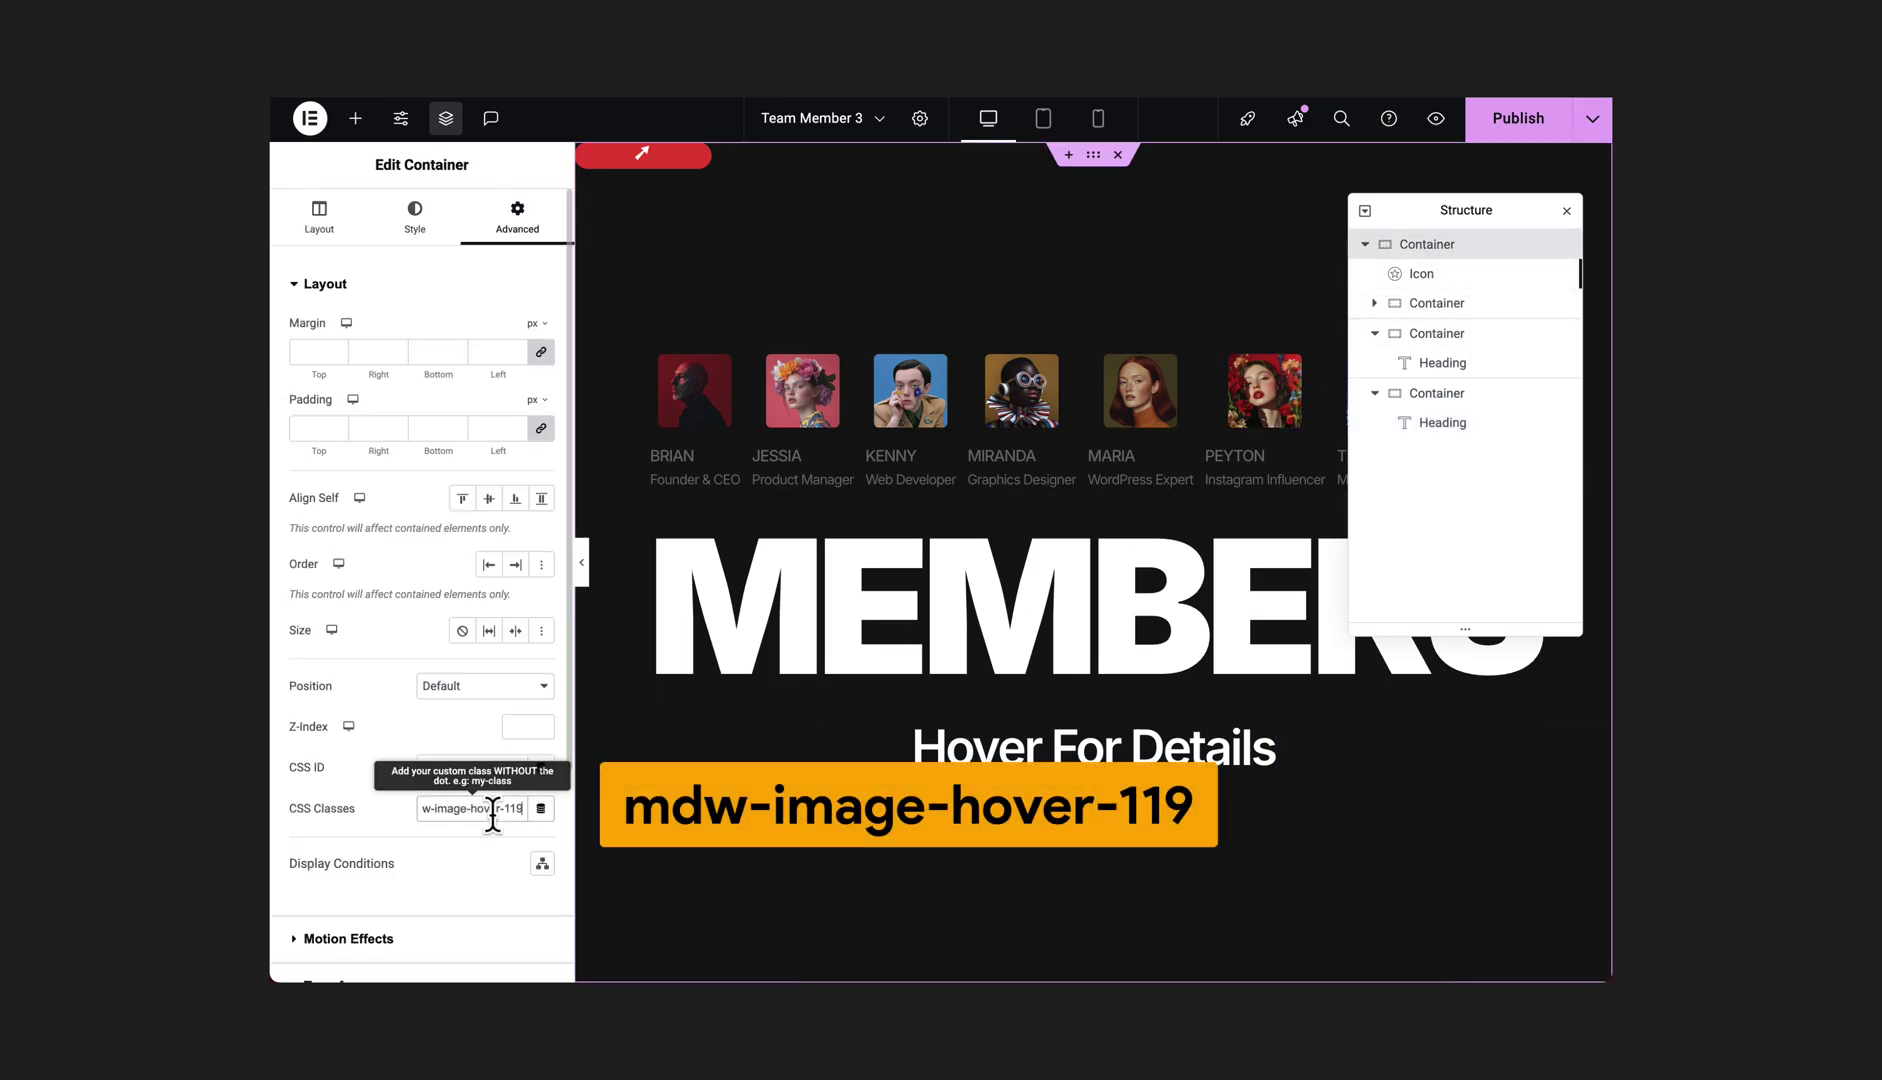
key("ctrl+s")
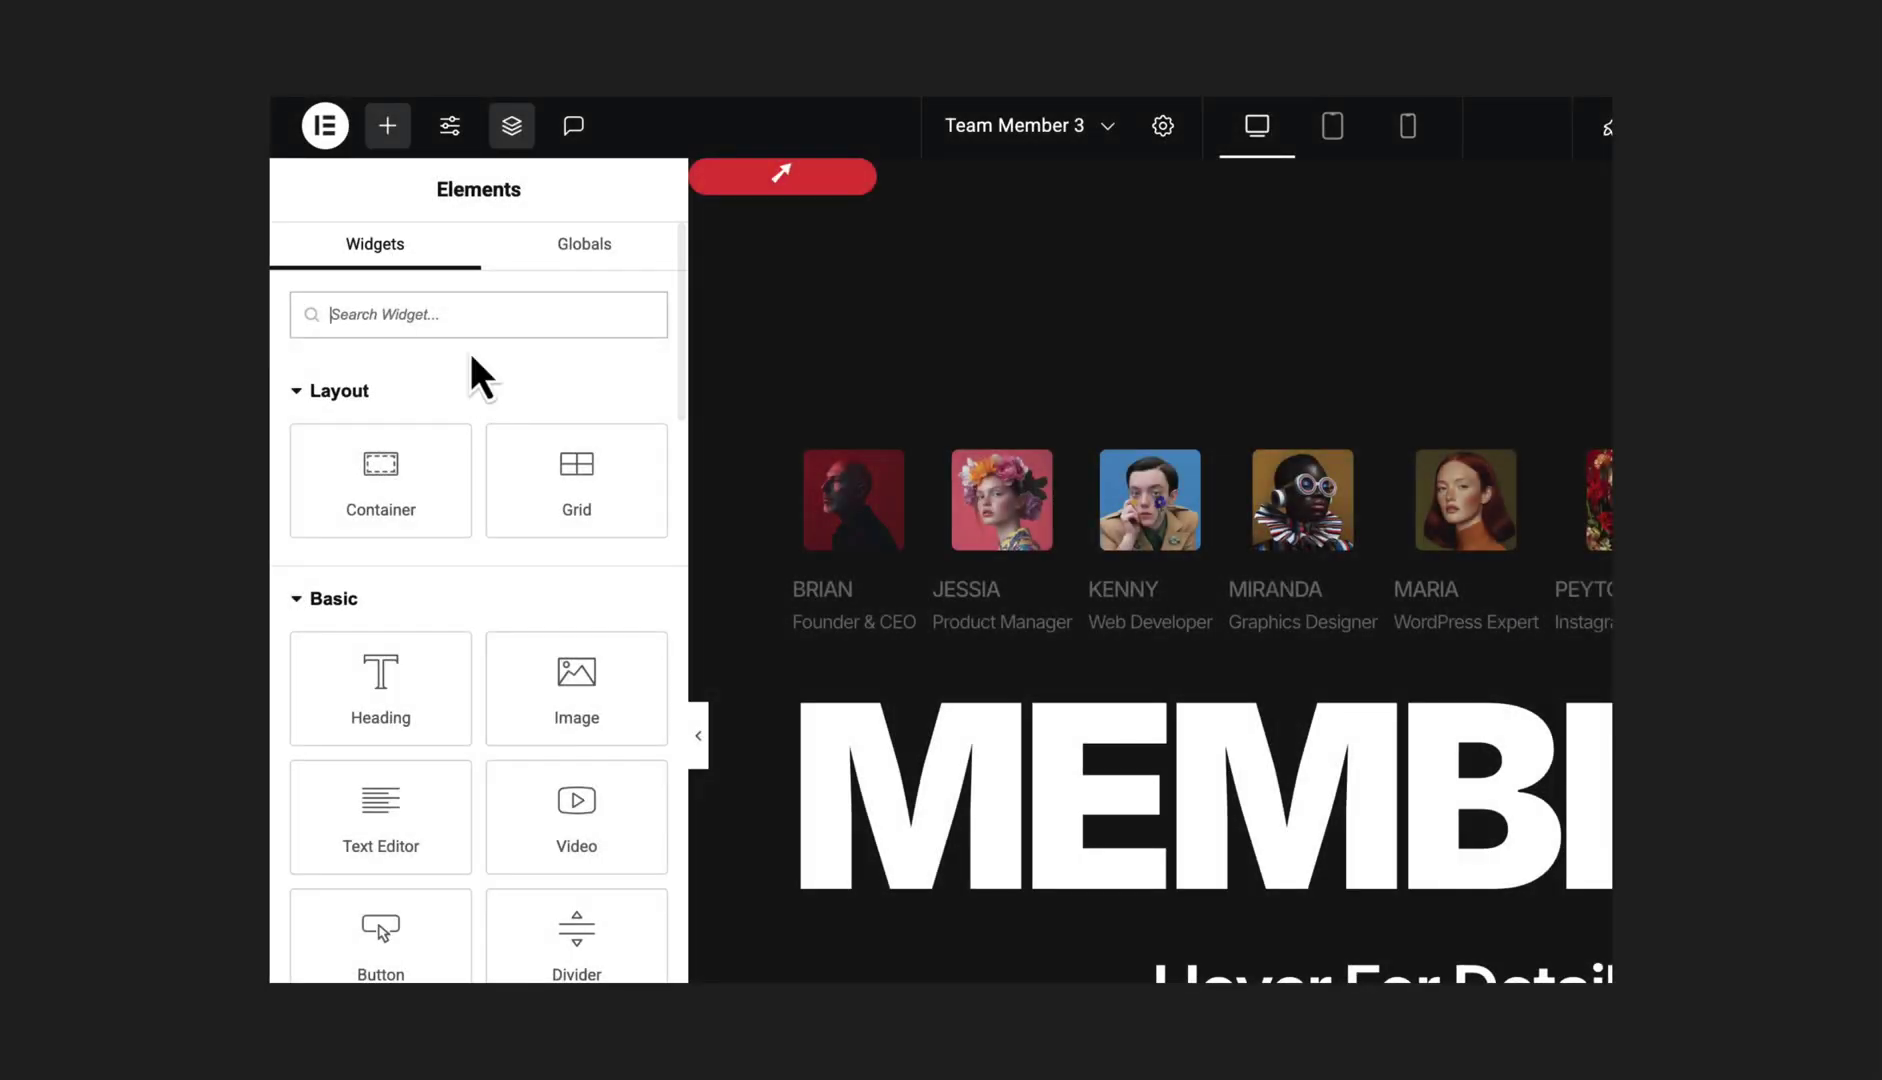
Add an HTML widget at the top of the section and paste the custom hover CSS into it.
left_click(457, 318)
type("html")
left_click_drag(454, 378, 908, 550)
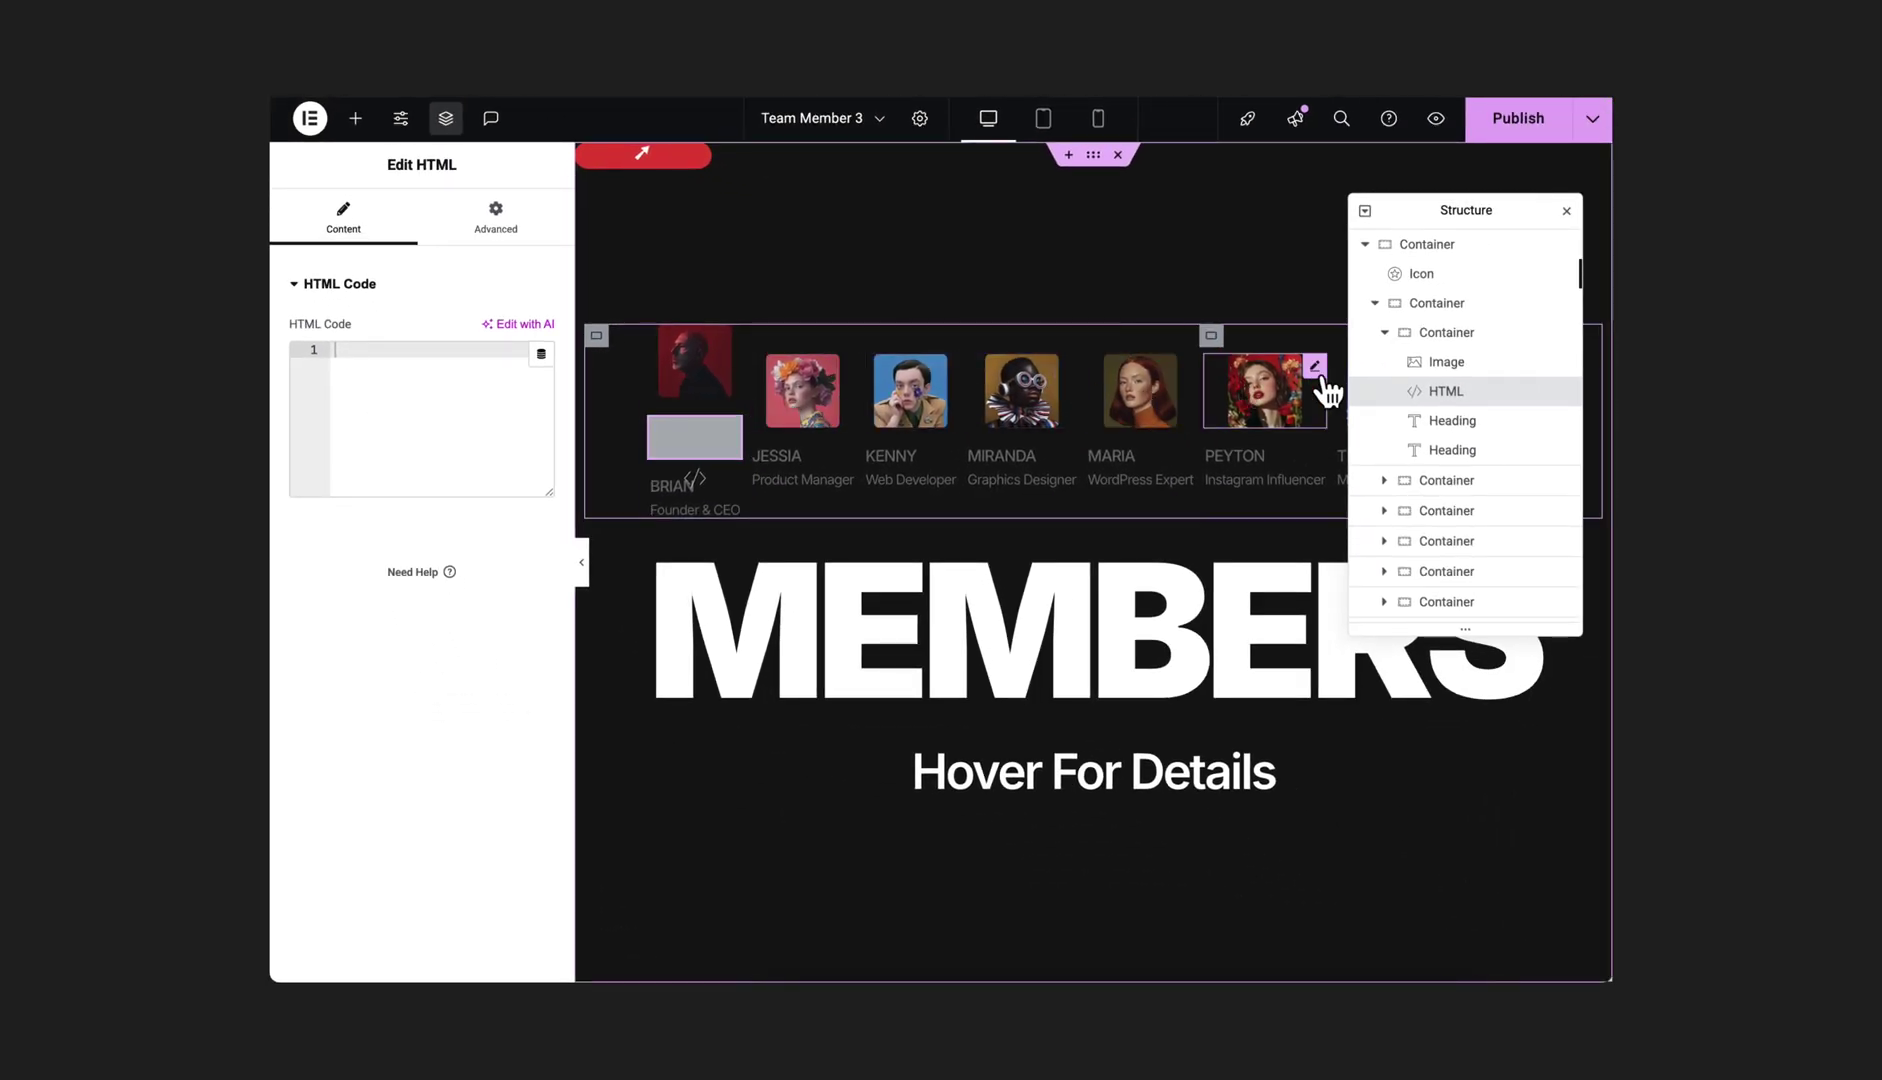
left_click_drag(1328, 392, 1485, 285)
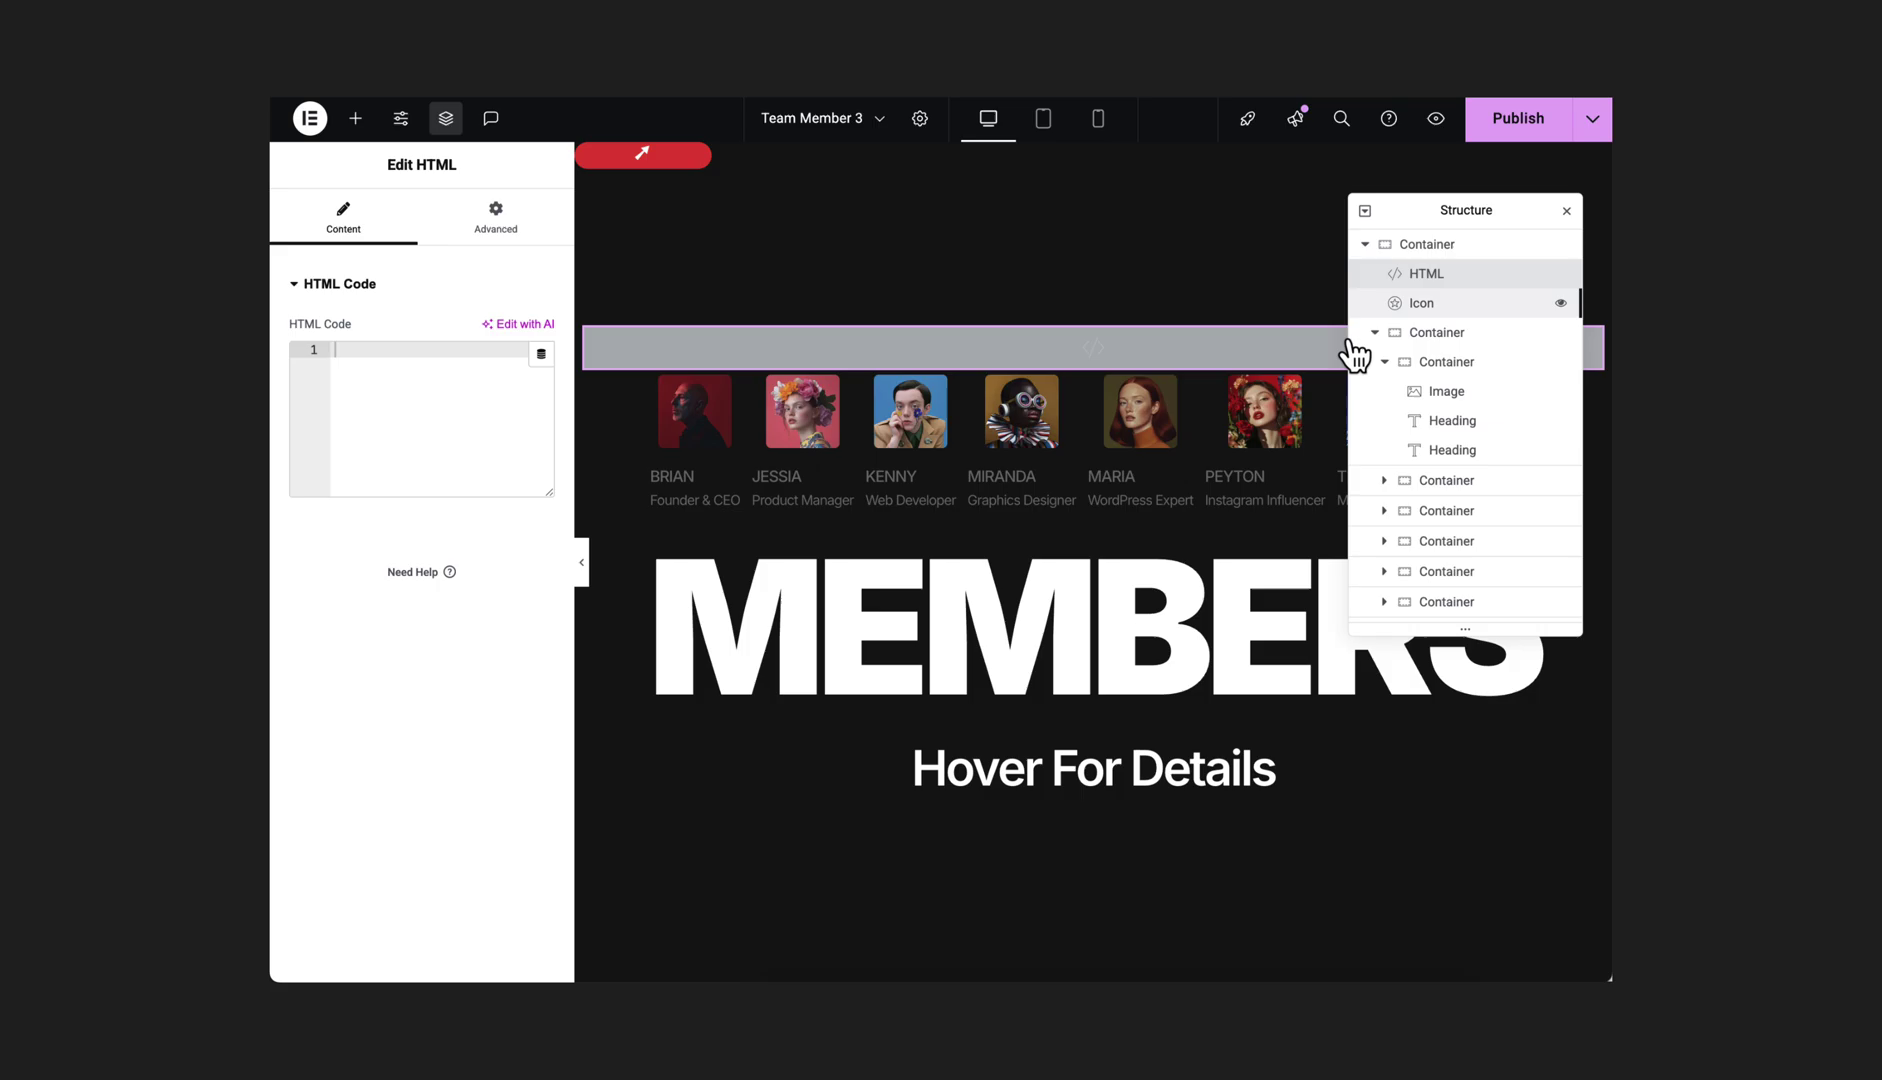
key("ctrl+v")
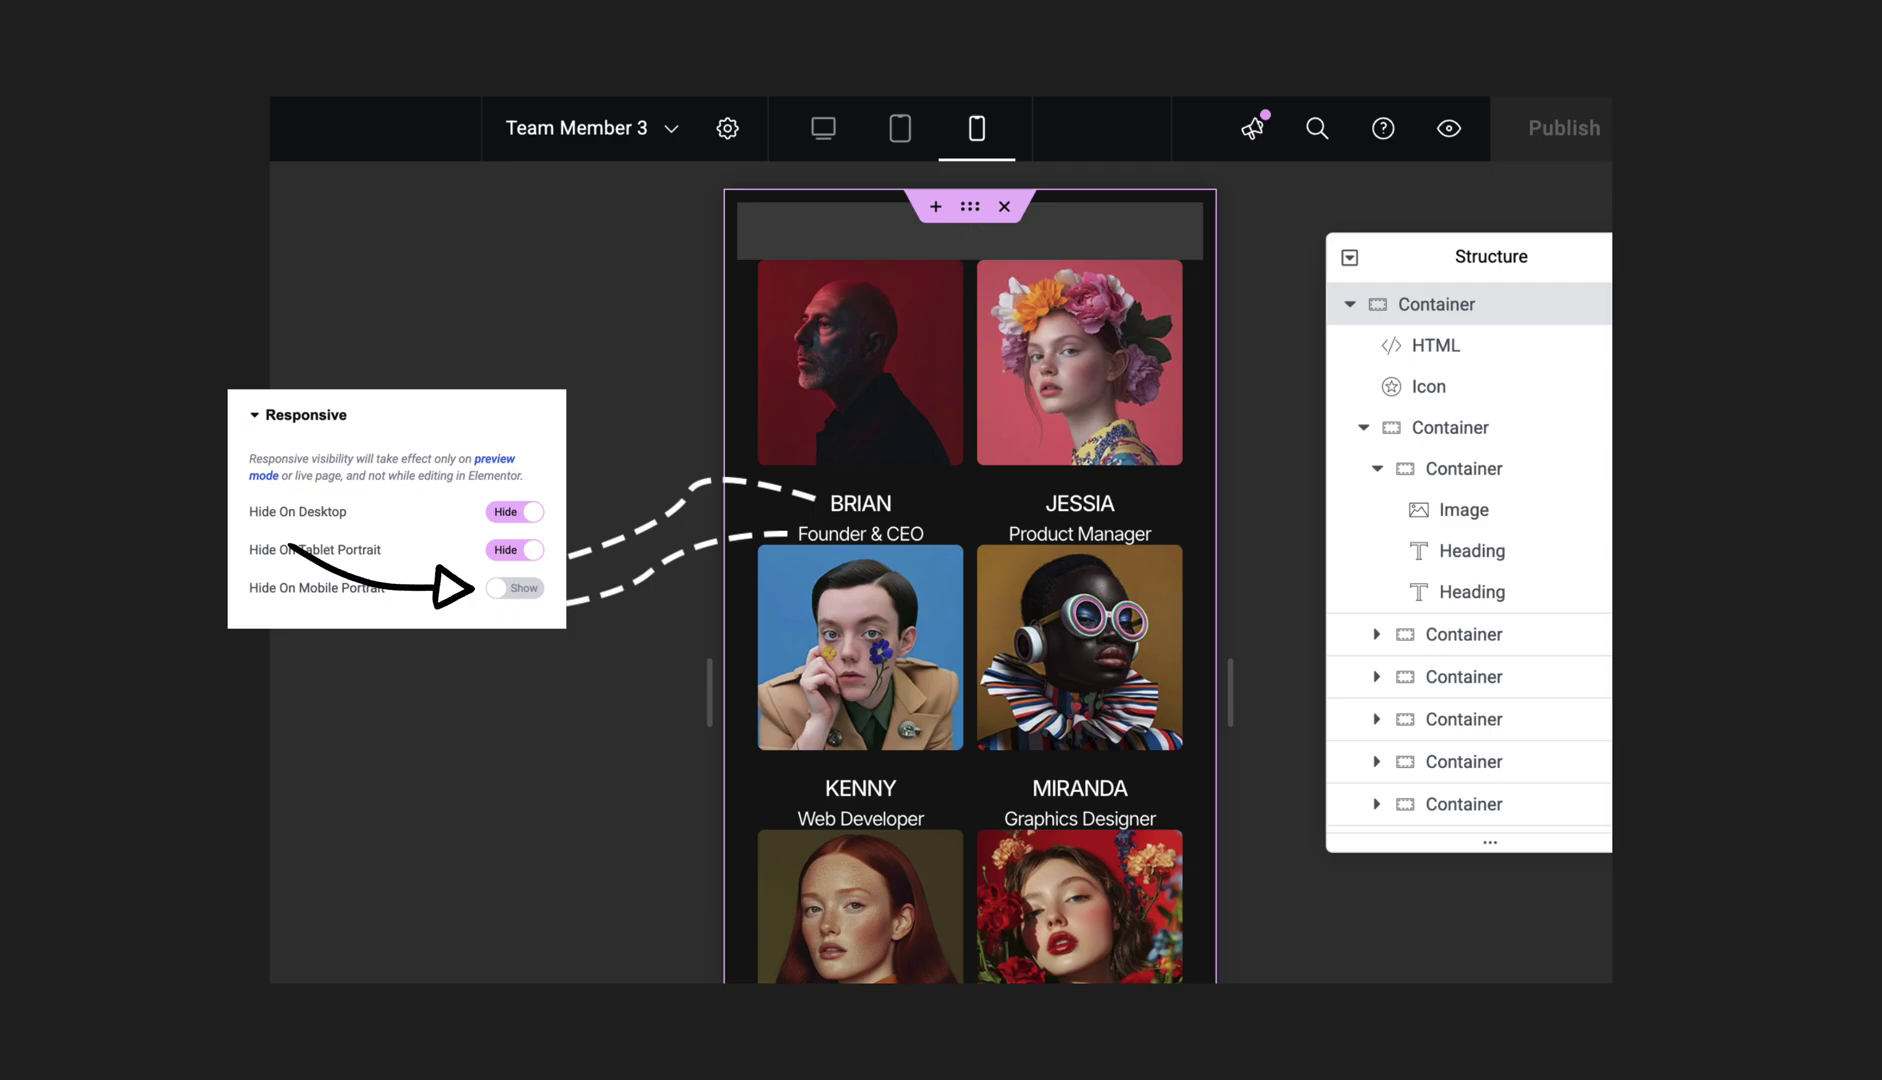
Unlink the card container's gaps and set the column gap to 10 and row gap to 2.
left_click(1363, 427)
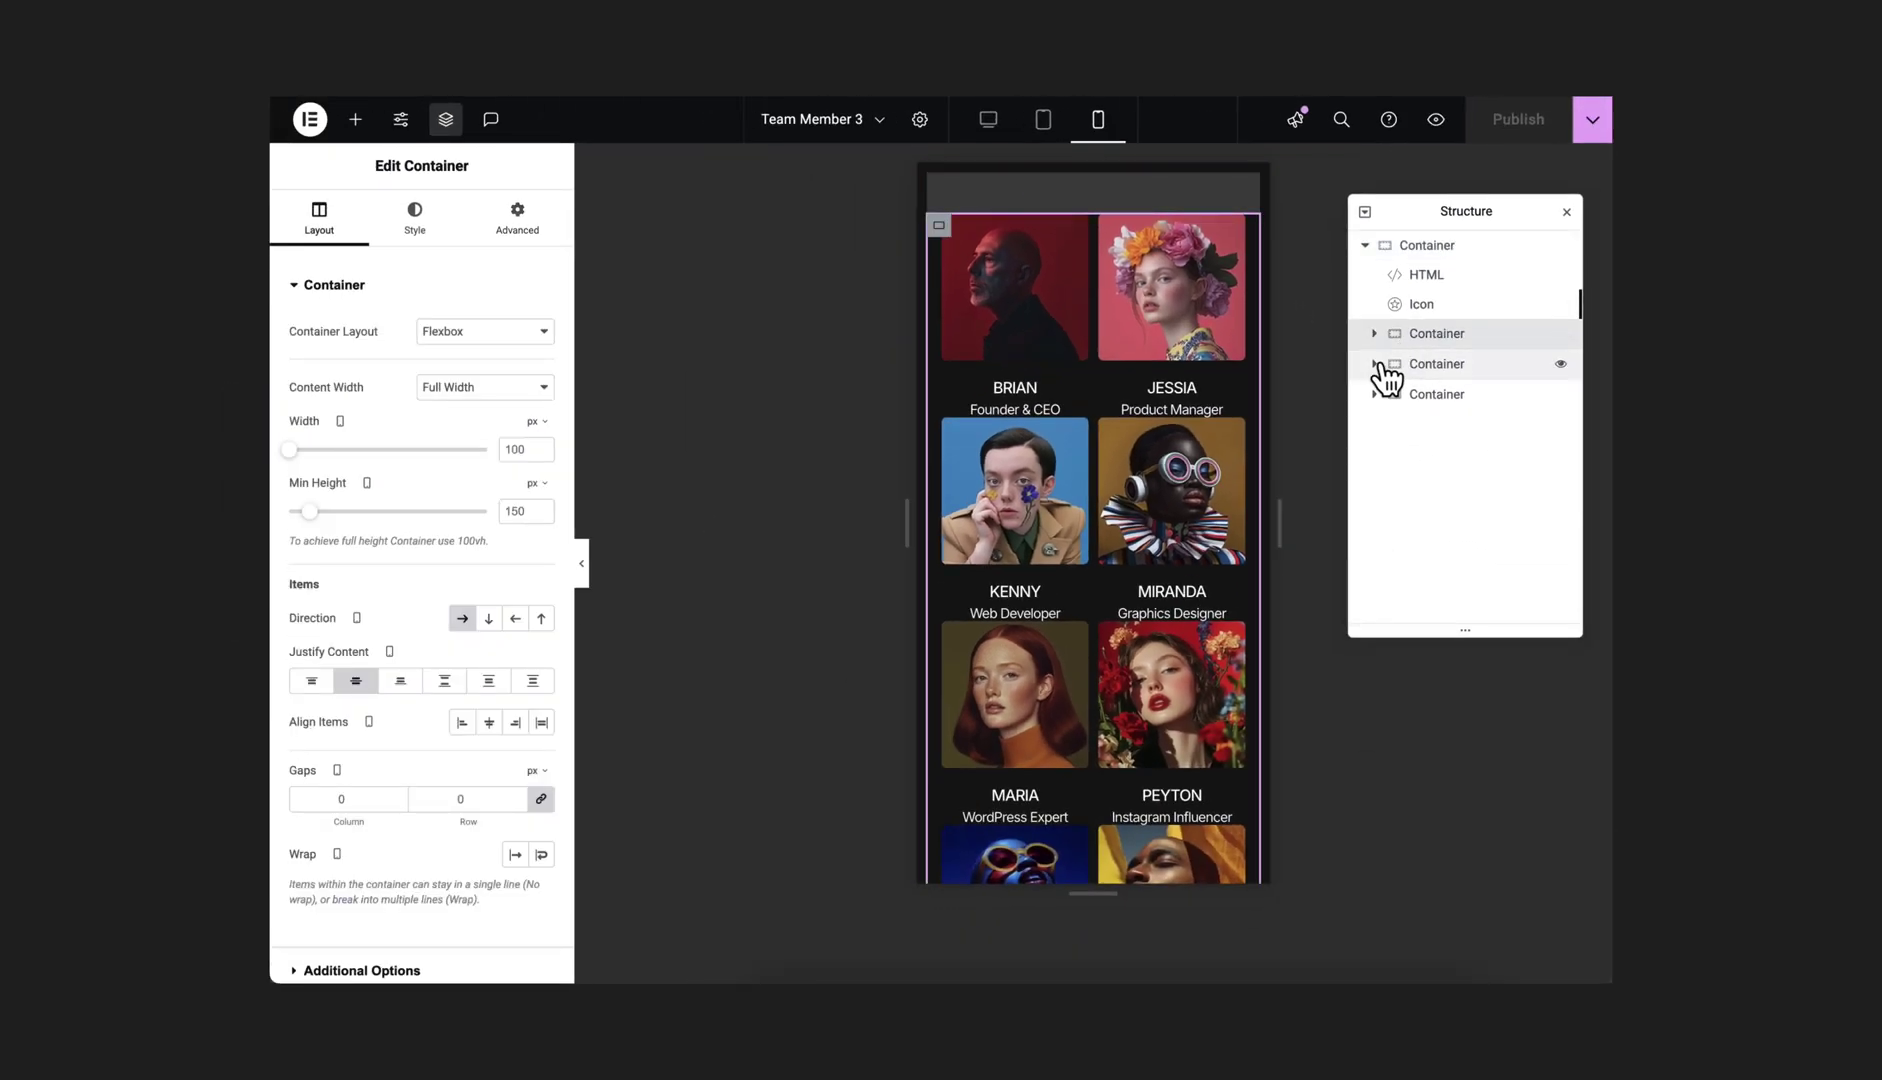
left_click(544, 805)
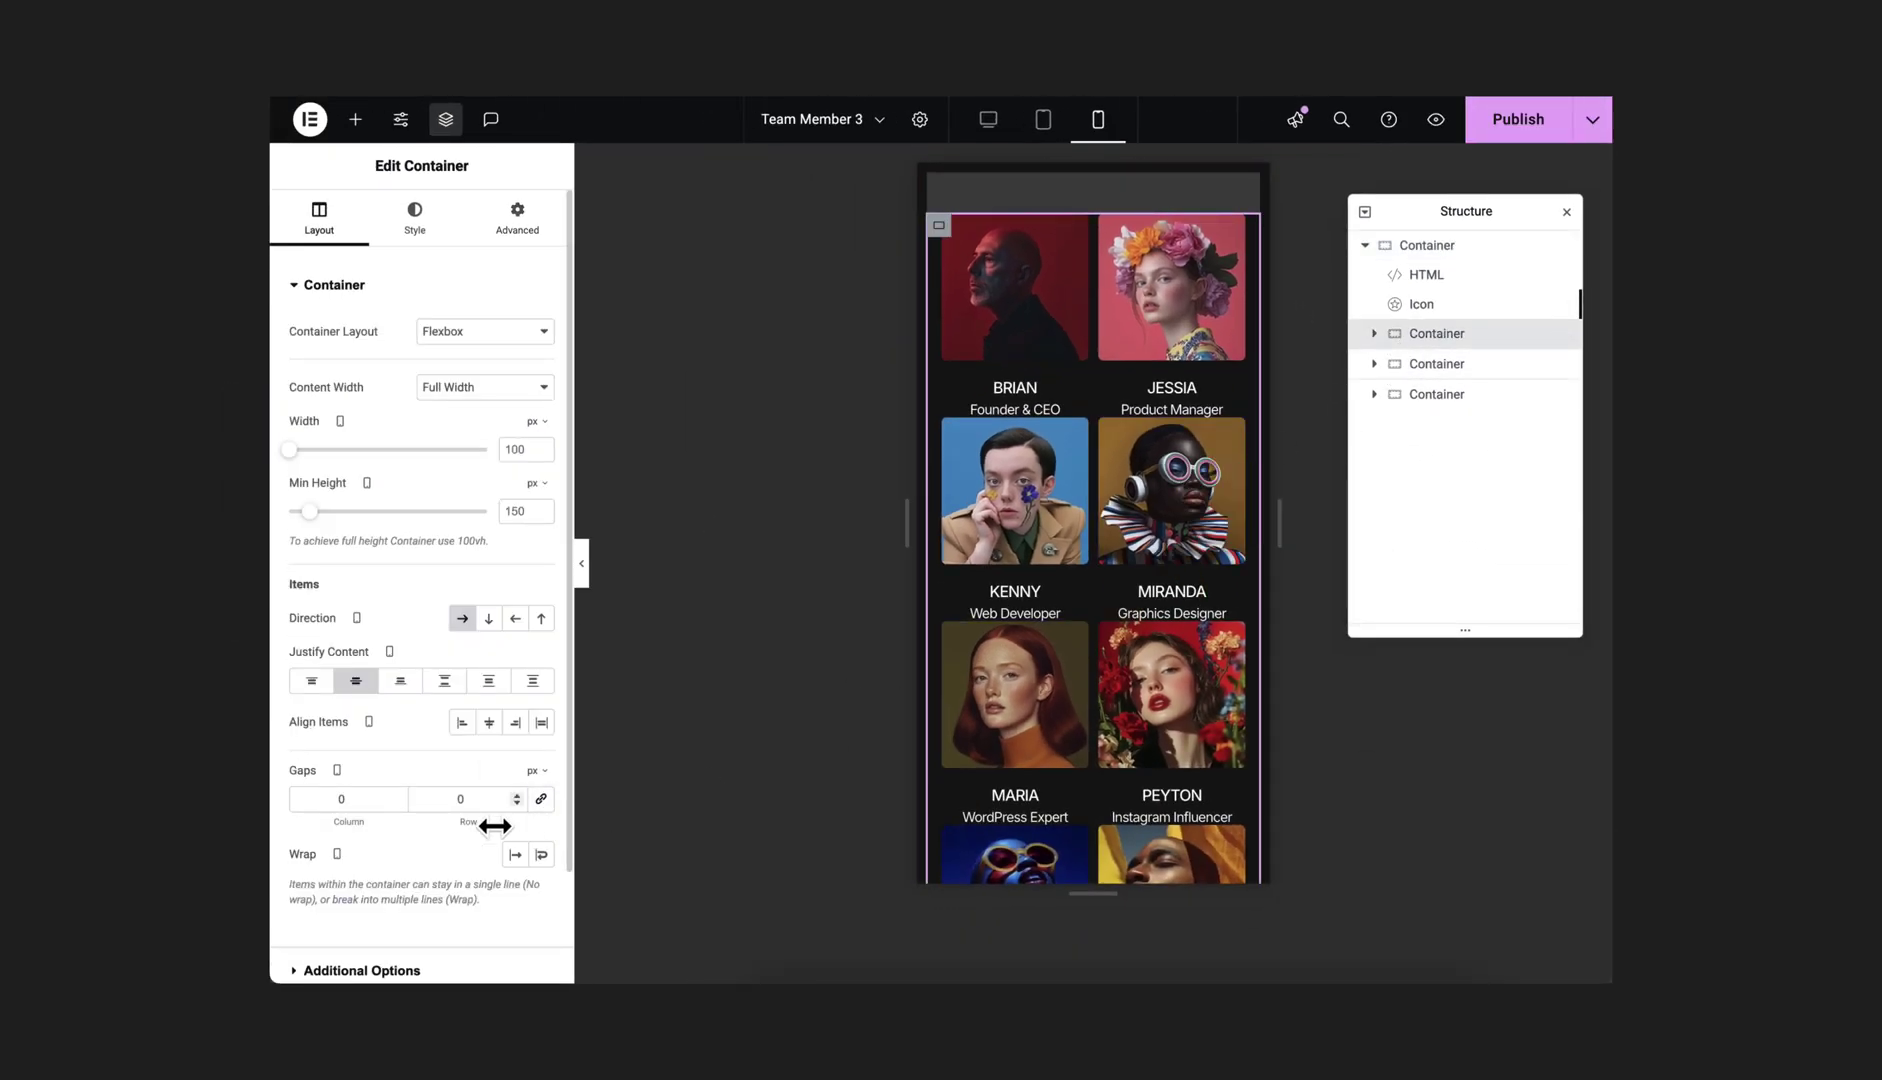
left_click(301, 800)
type("10")
key("Tab")
type("2")
Give the whole section 80 px top and bottom padding.
left_click(1460, 247)
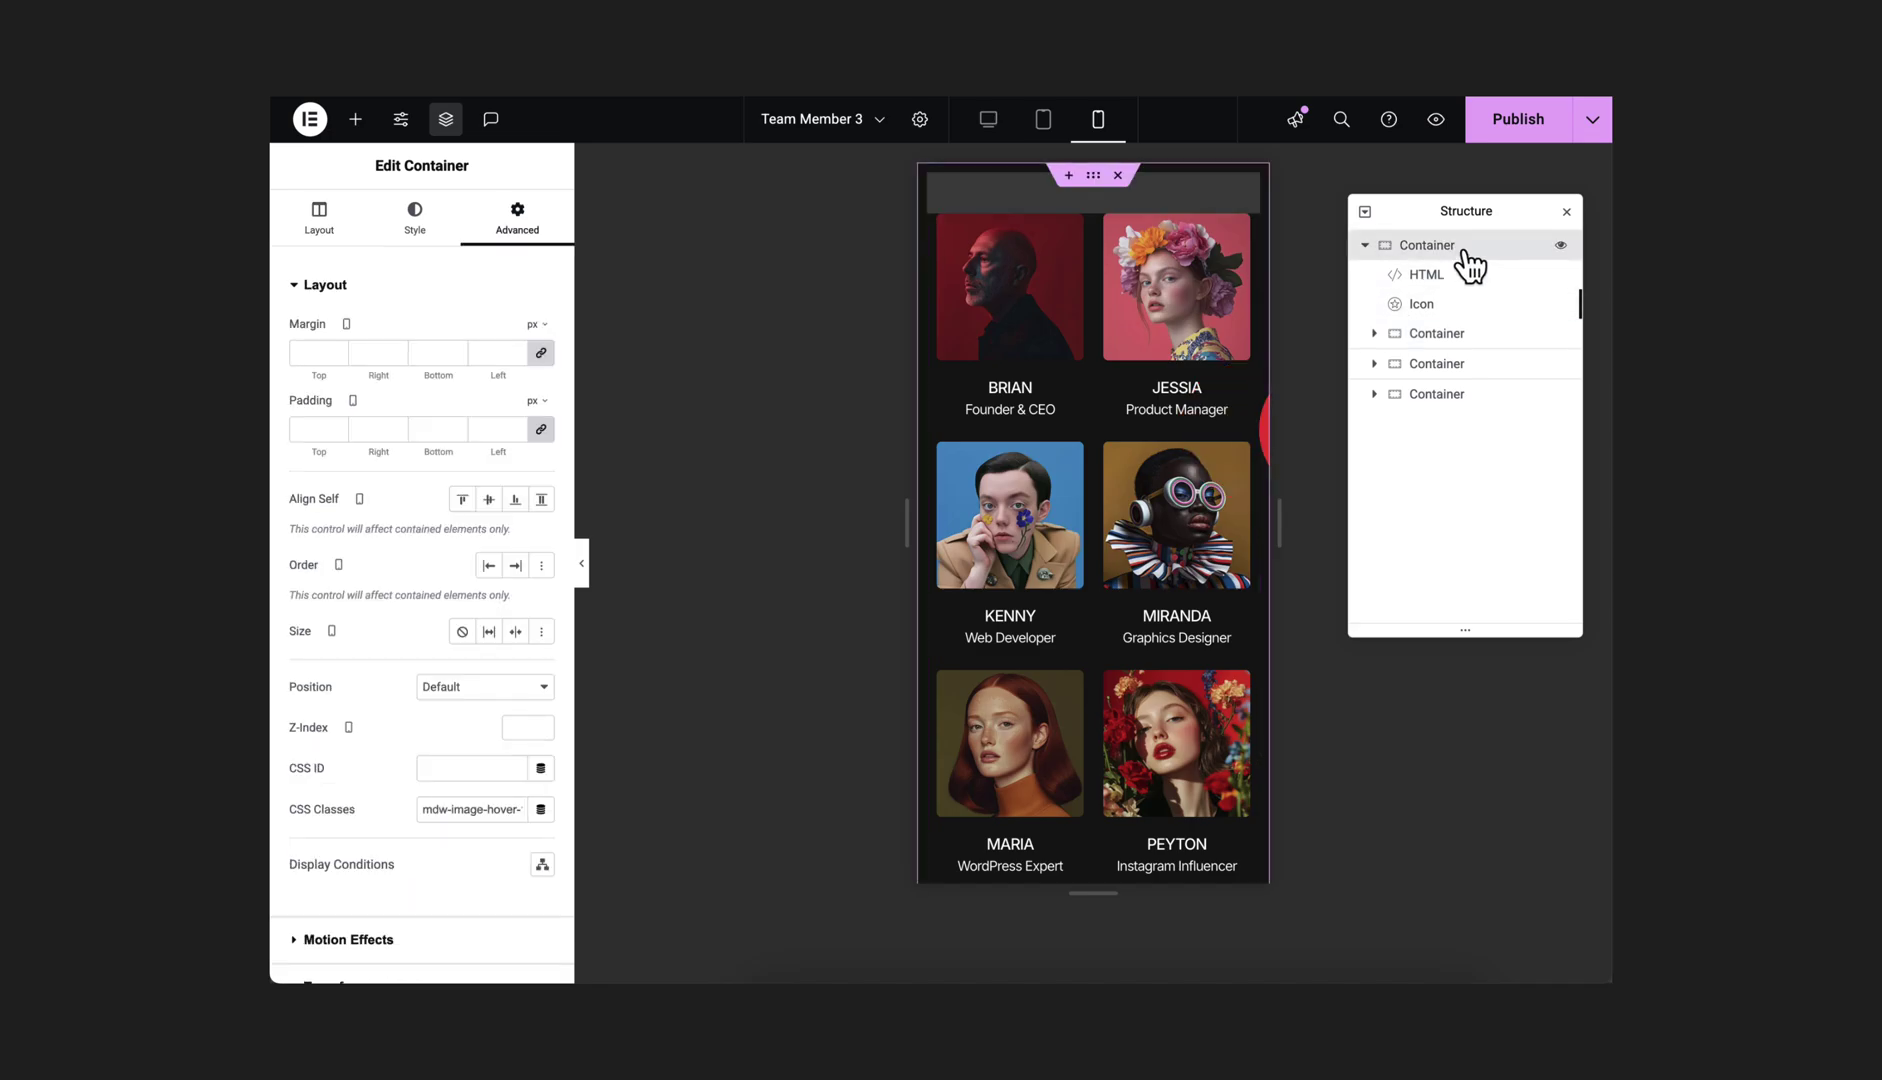
left_click(299, 432)
type("80")
key("Tab")
key("Tab")
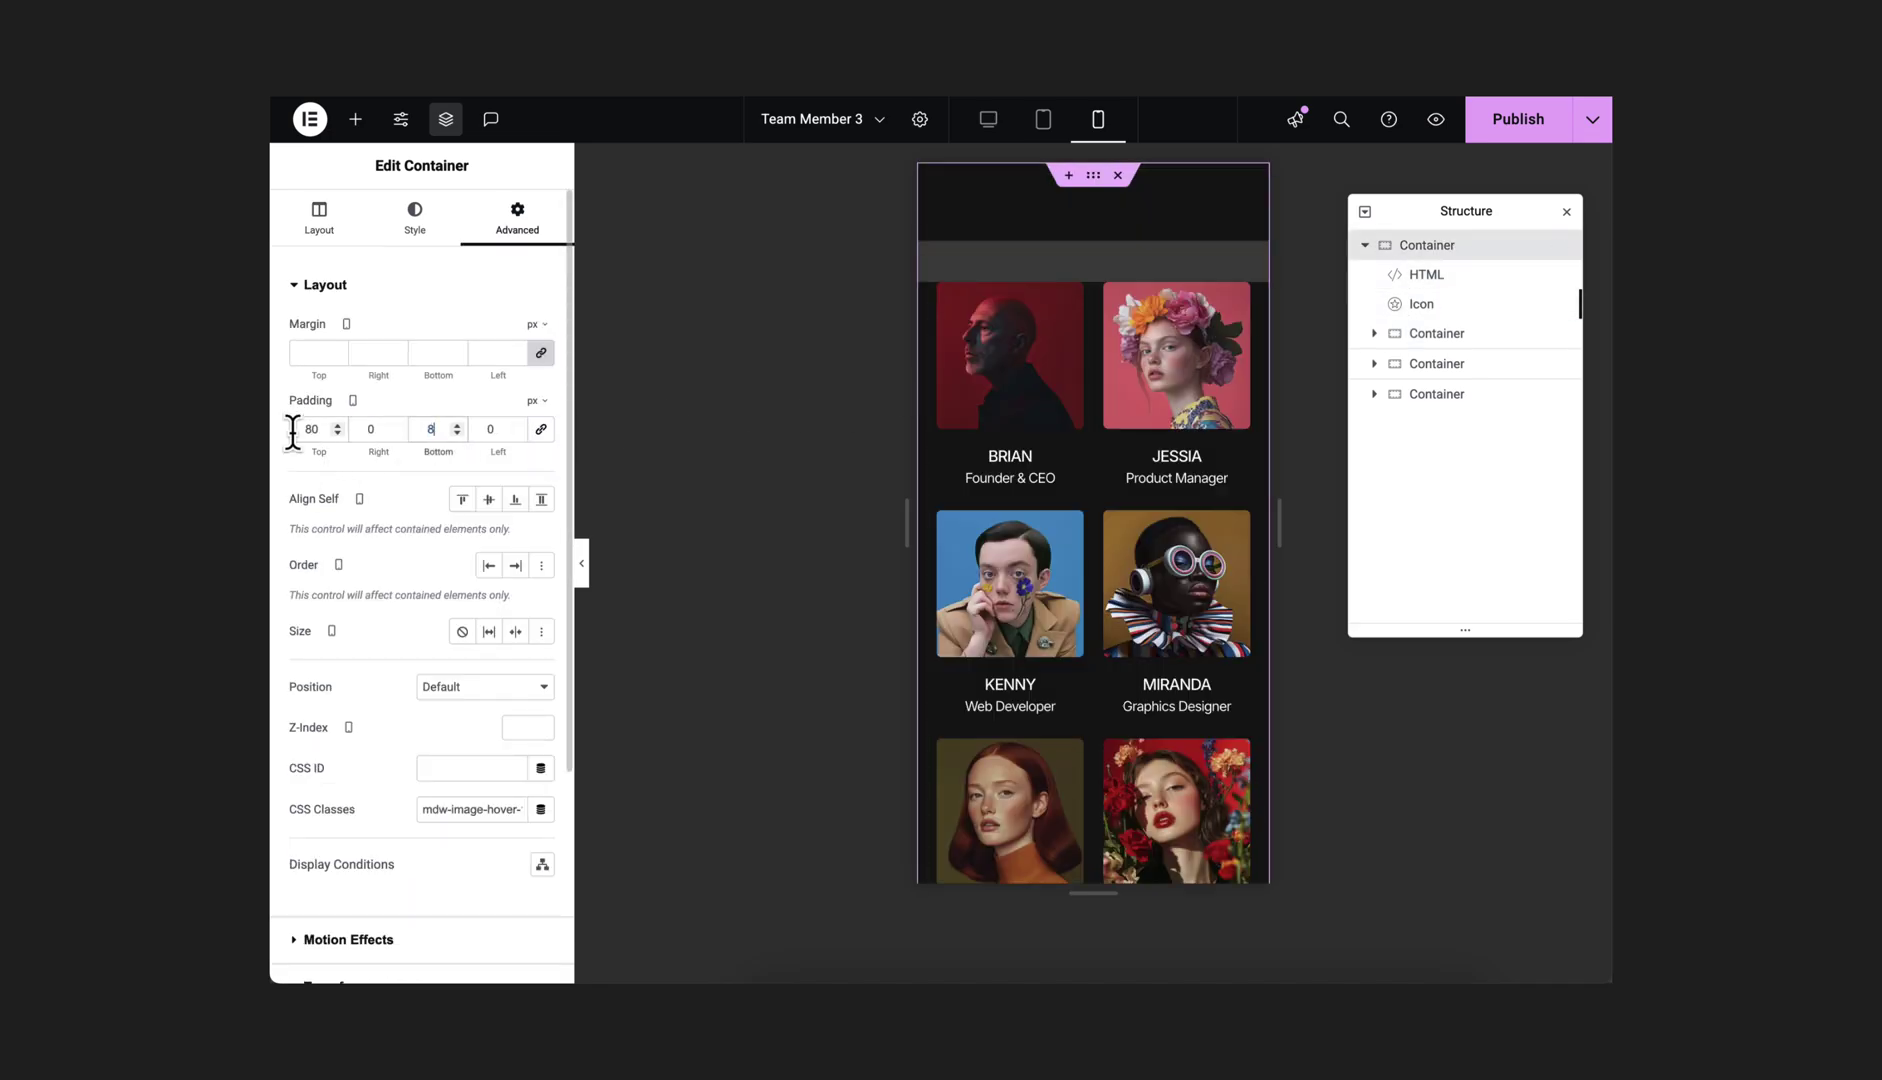
type("80")
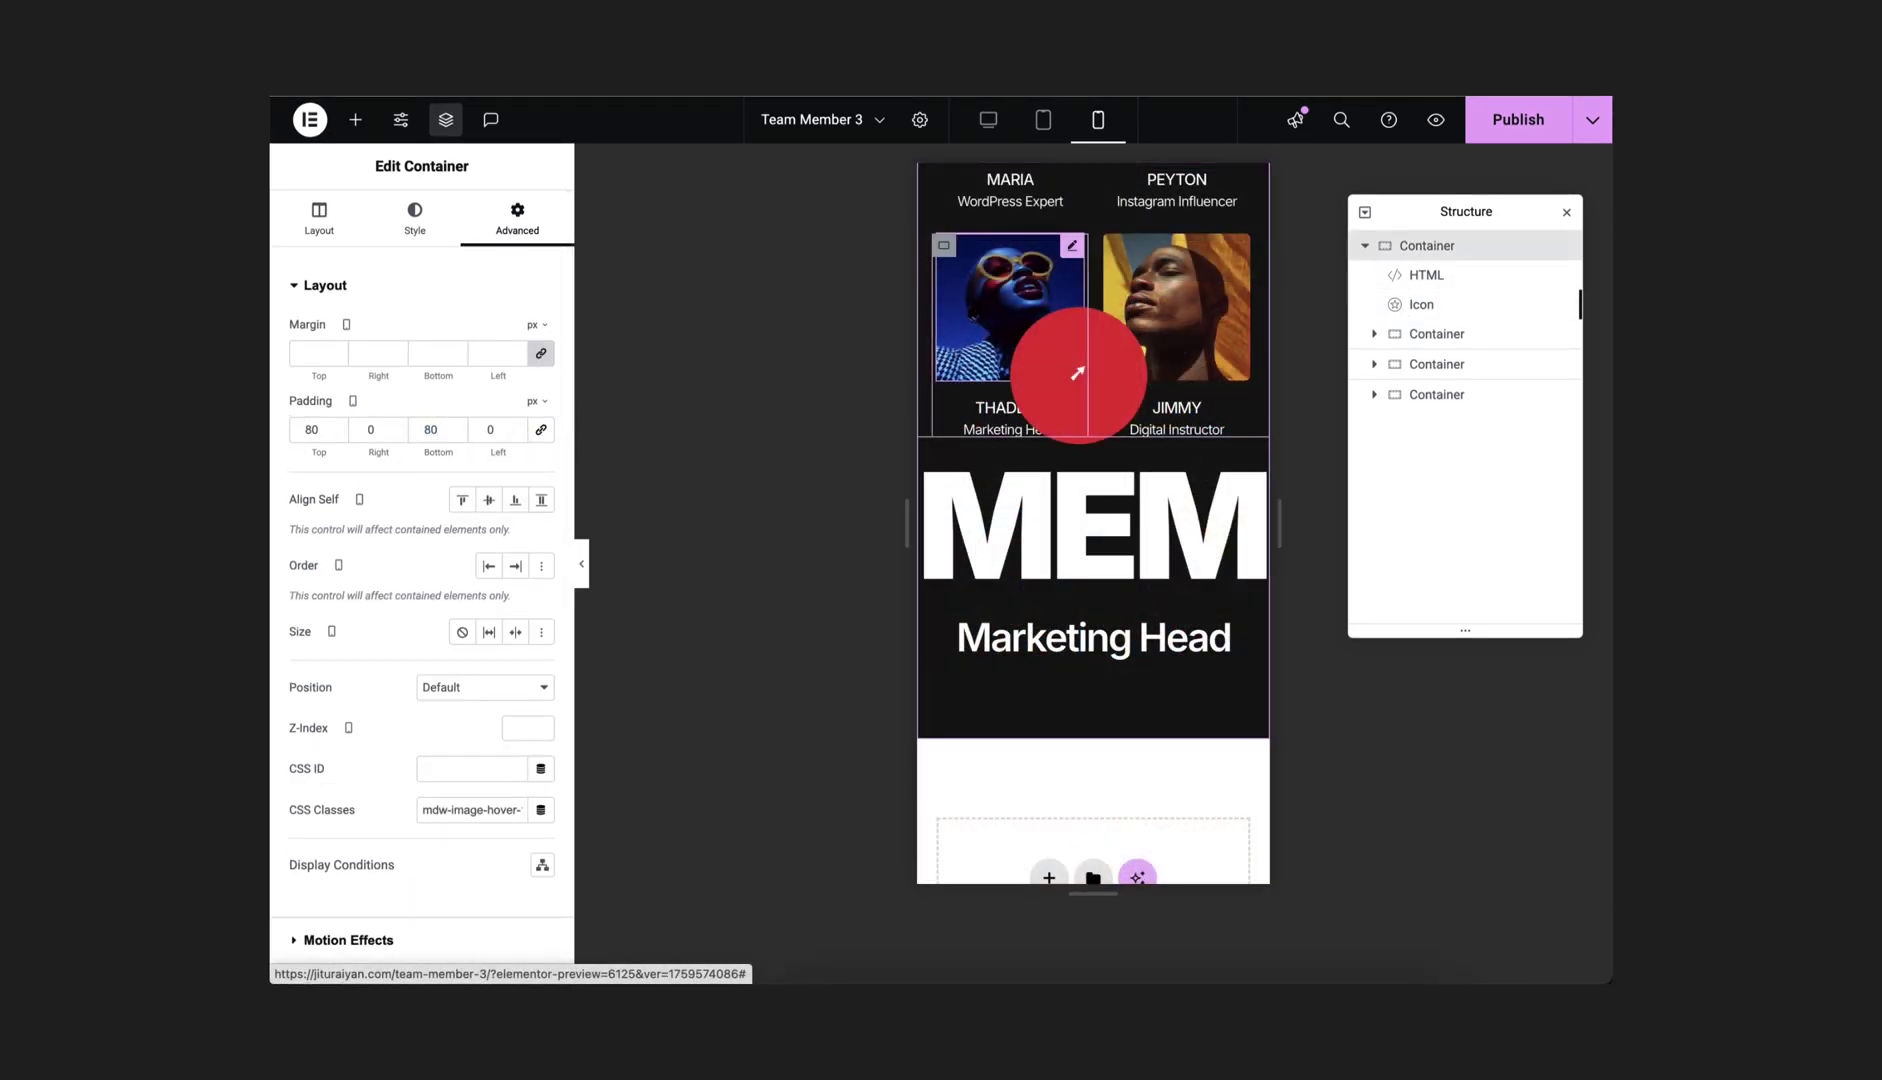